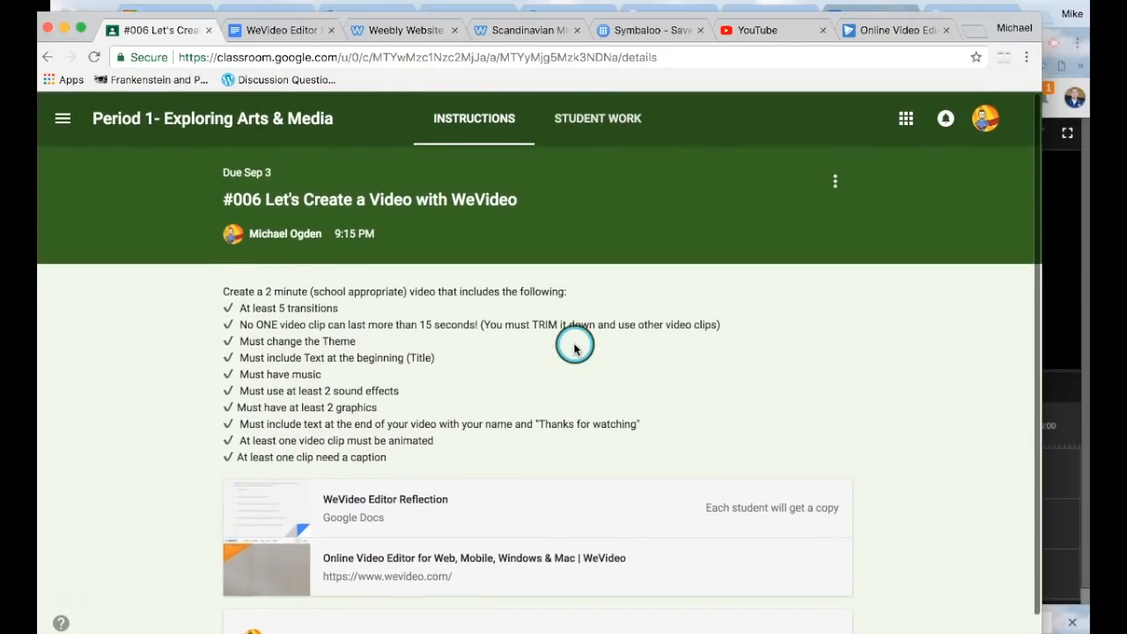
Step: Open the 'Online Video Editor for Web, Mobile, Windows & Mac | WeVideo' attachment link
{"action": "left_click", "coordinate": [335, 354]}
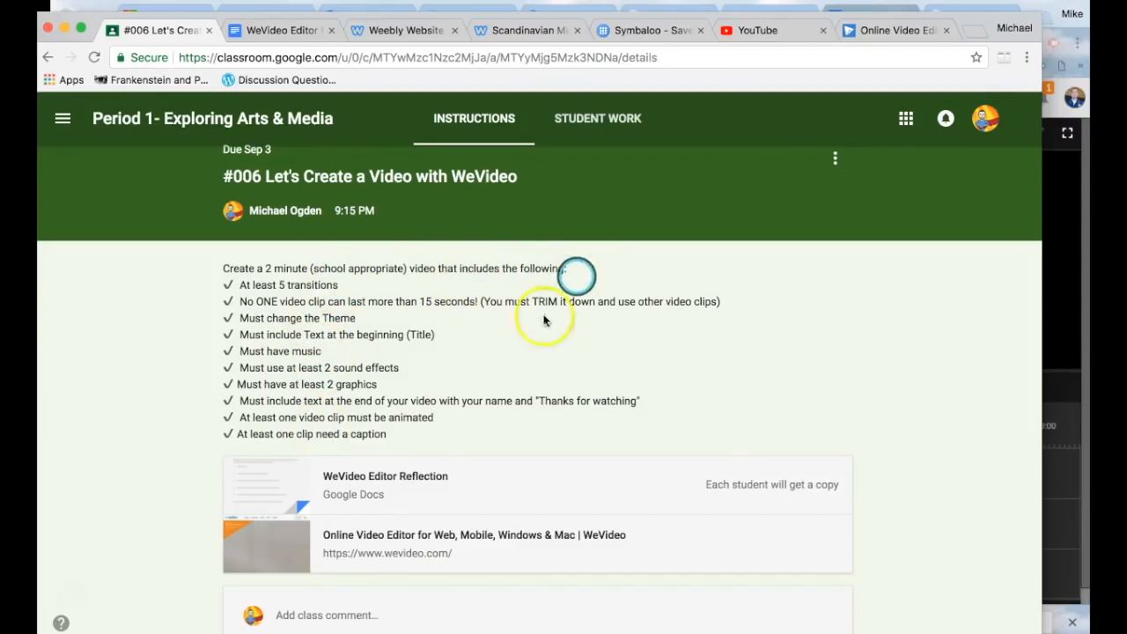
{"action": "left_click", "coordinate": [388, 540]}
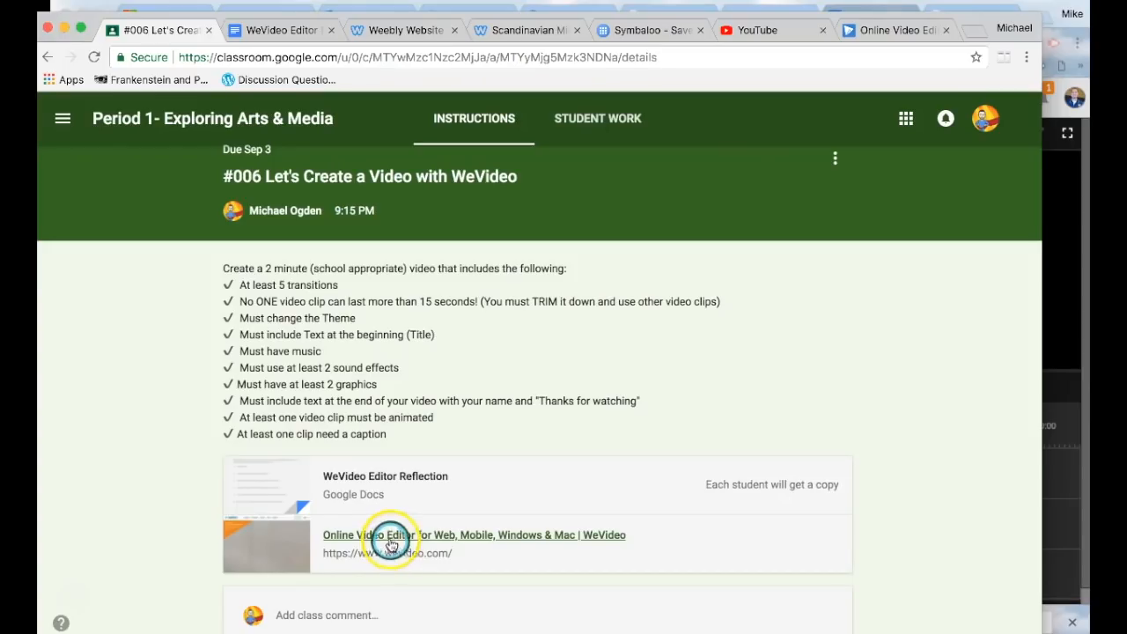
Step: Sign in to WeVideo with the Google account and its password
{"action": "left_click", "coordinate": [399, 33]}
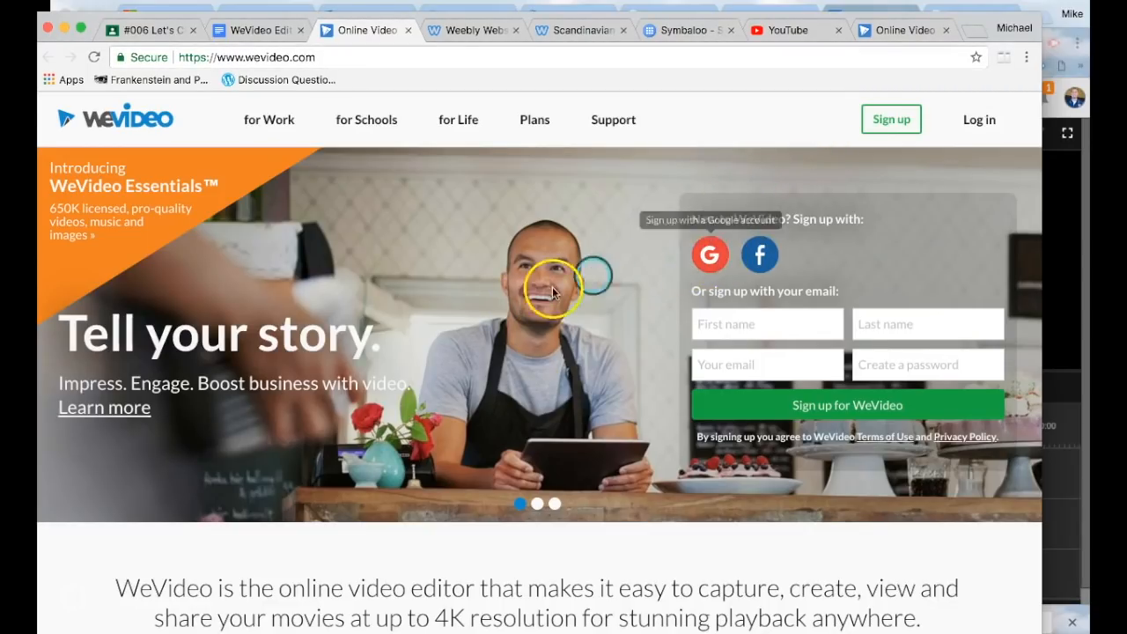
{"action": "left_click", "coordinate": [711, 264]}
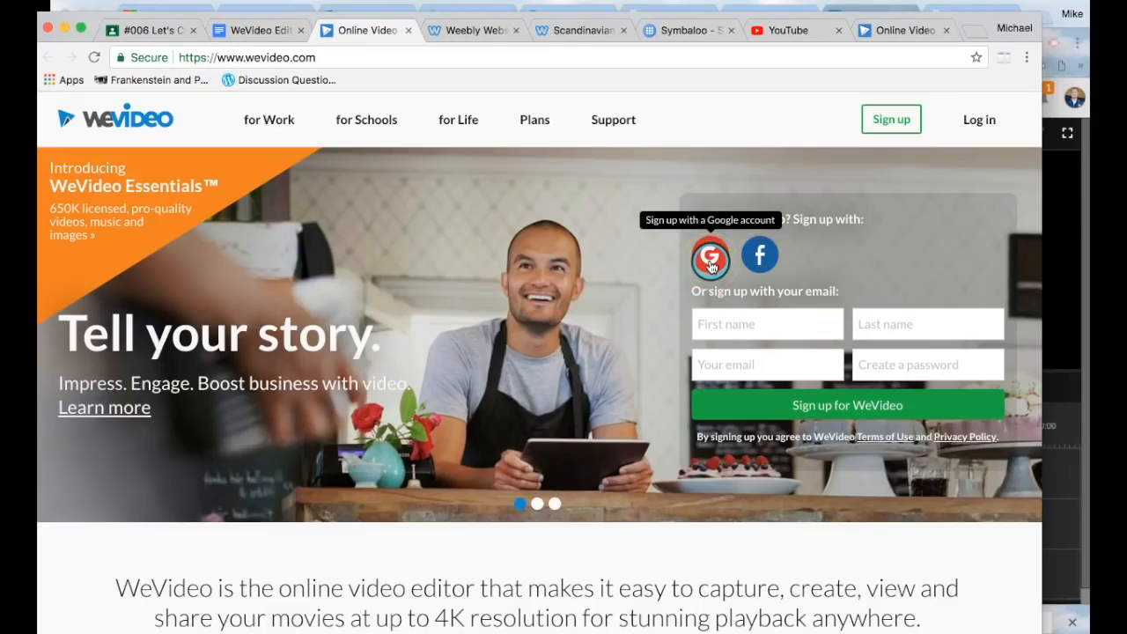
{"action": "left_click", "coordinate": [710, 264]}
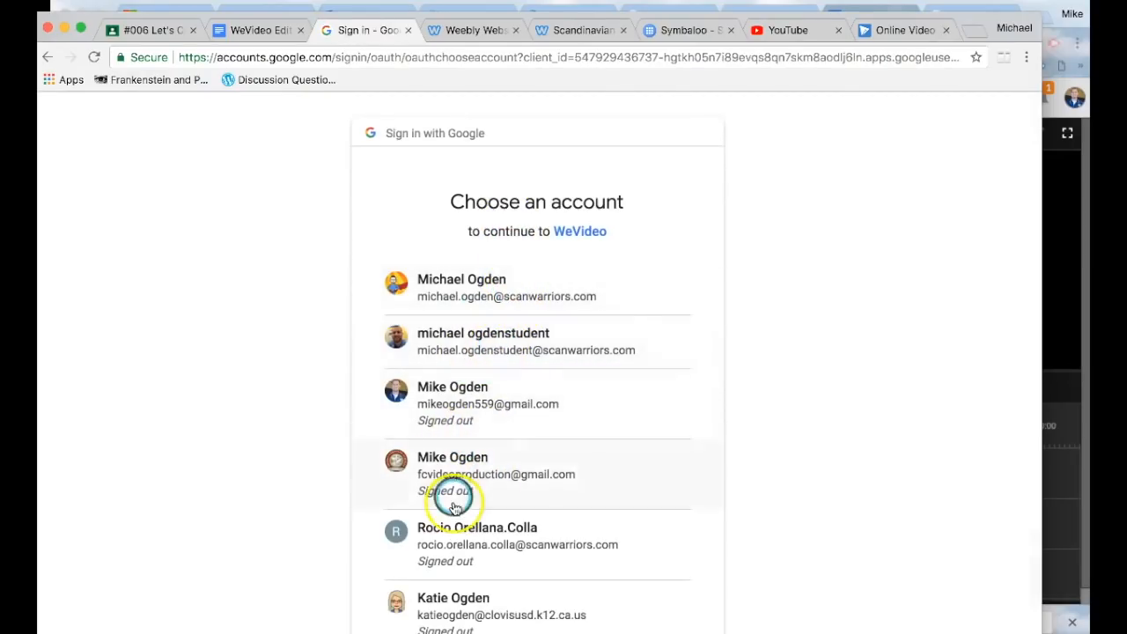
{"action": "left_click", "coordinate": [485, 411]}
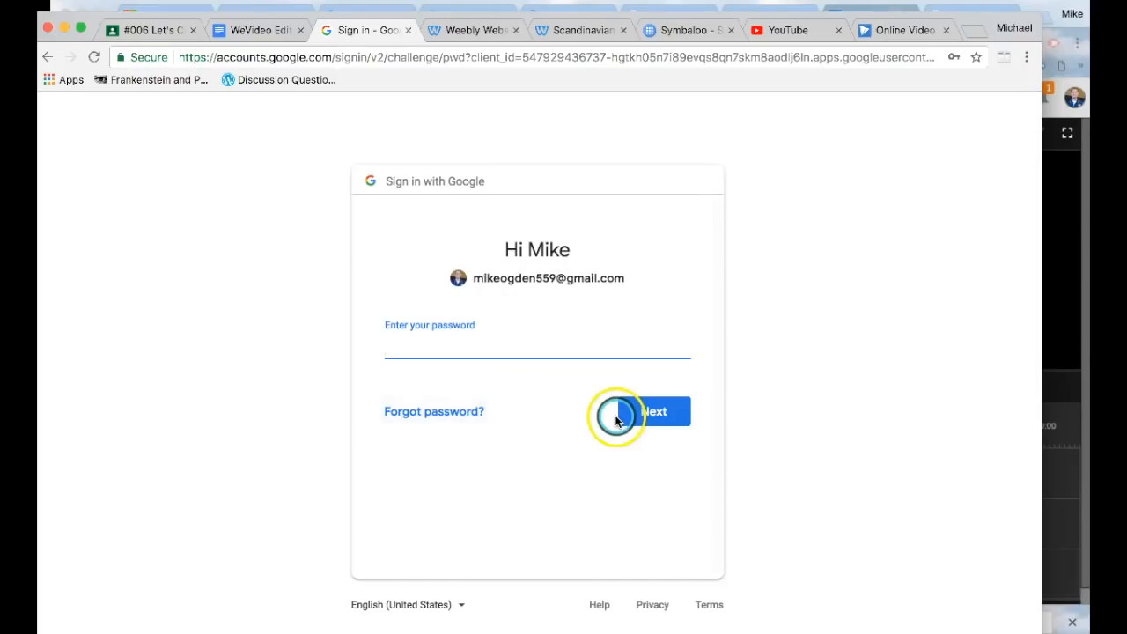
{"action": "type", "text": "••••••••"}
{"action": "key", "text": "Return"}
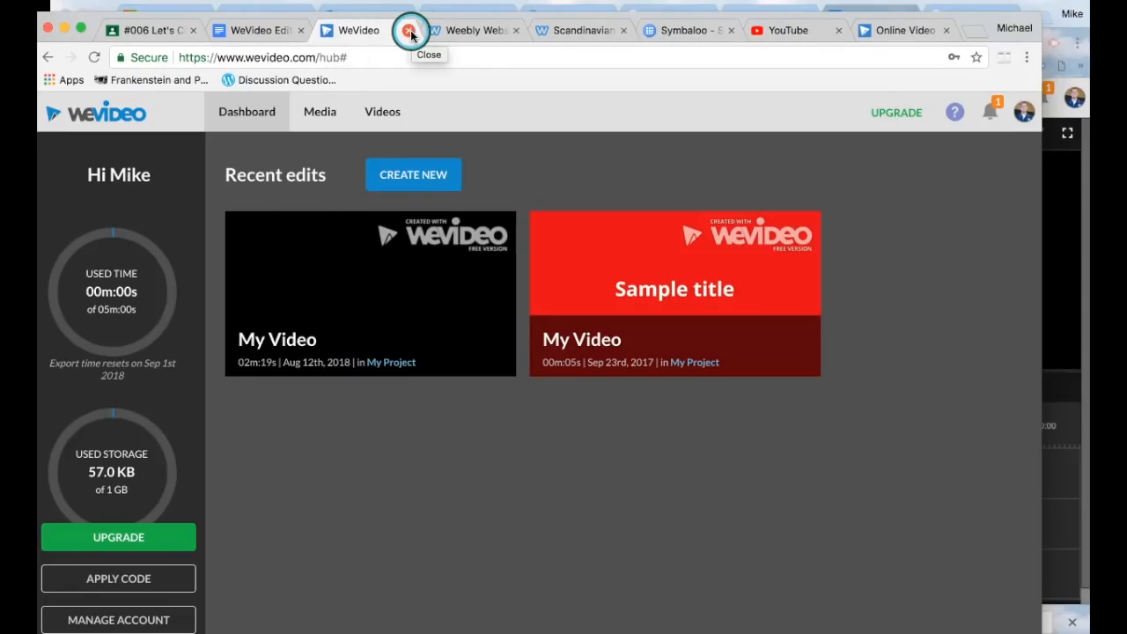
Step: Create a new WeVideo project and retry loading the stock clip library
{"action": "left_click", "coordinate": [416, 179]}
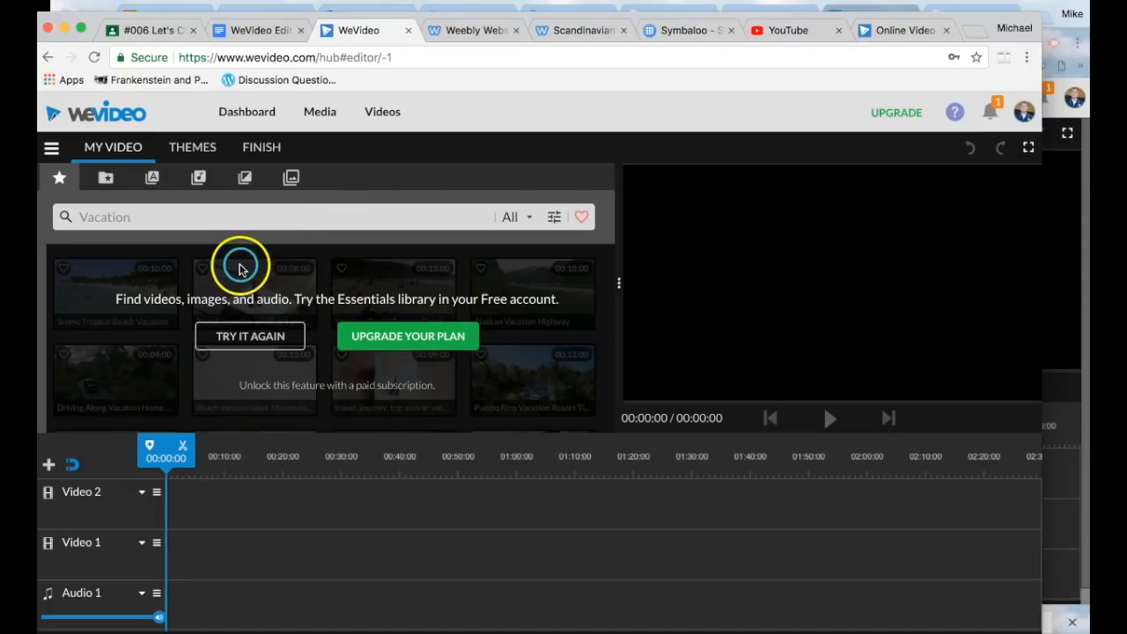
{"action": "left_click", "coordinate": [265, 337]}
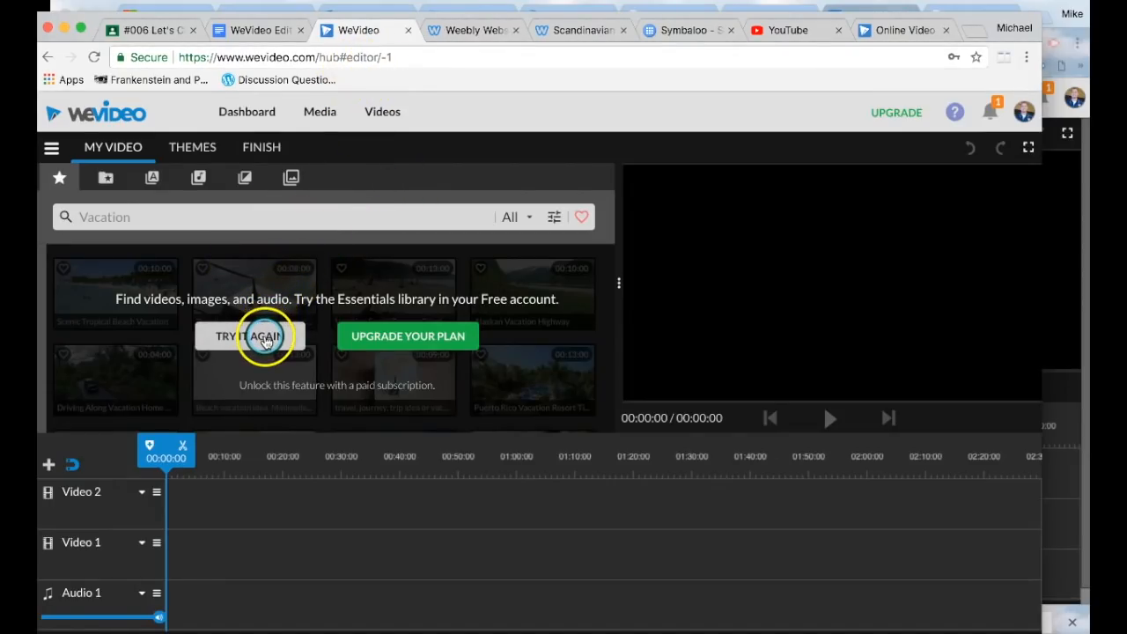
{"action": "left_click", "coordinate": [264, 354]}
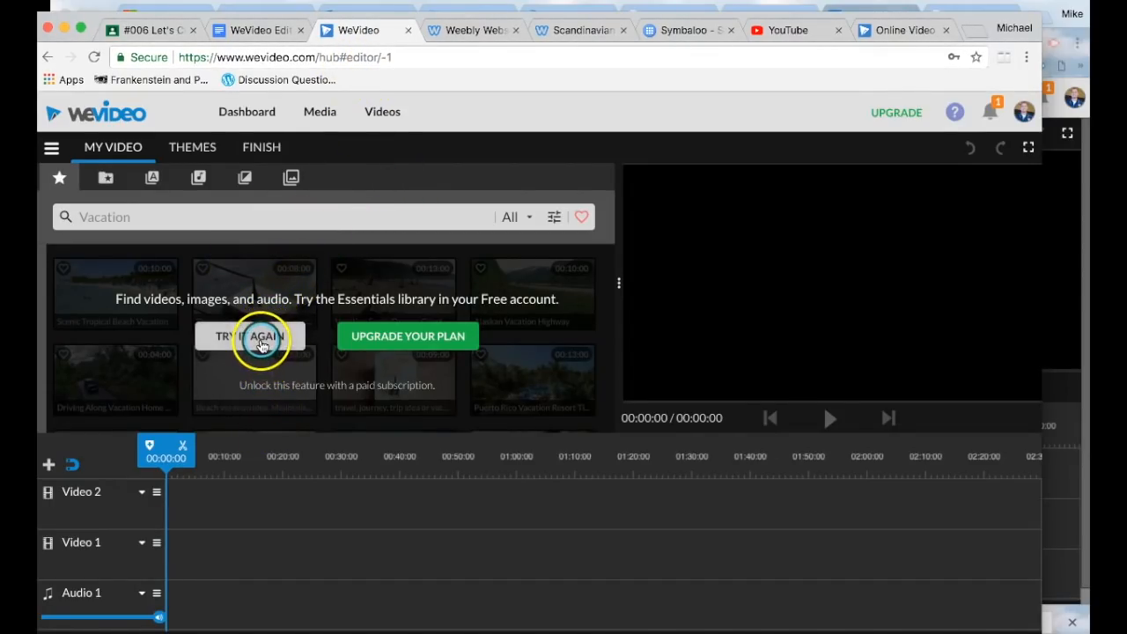
{"action": "left_click", "coordinate": [261, 339]}
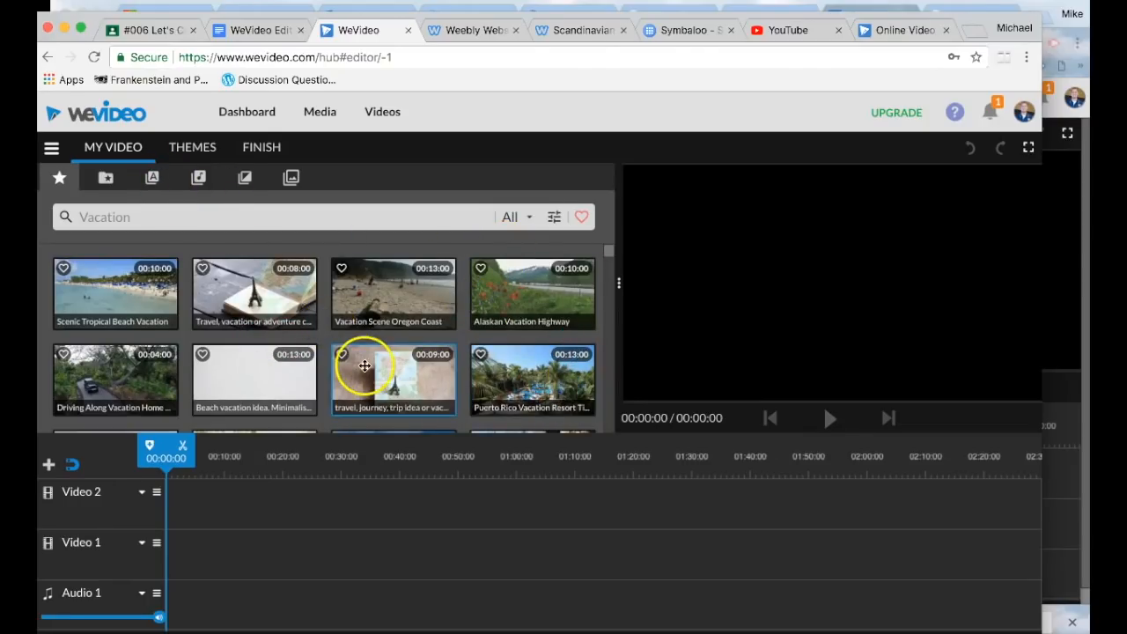
Step: Go back to the Google Classroom assignment page
{"action": "left_click_drag", "start_coordinate": [484, 21], "coordinate": [478, 6]}
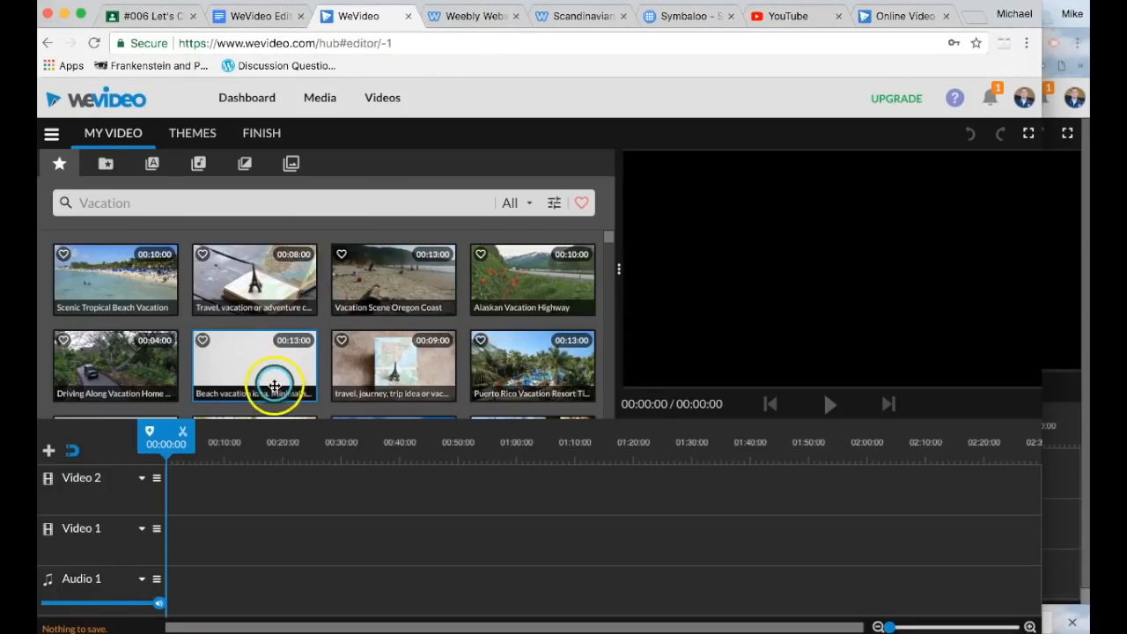
{"action": "left_click", "coordinate": [99, 201]}
{"action": "left_click", "coordinate": [163, 18]}
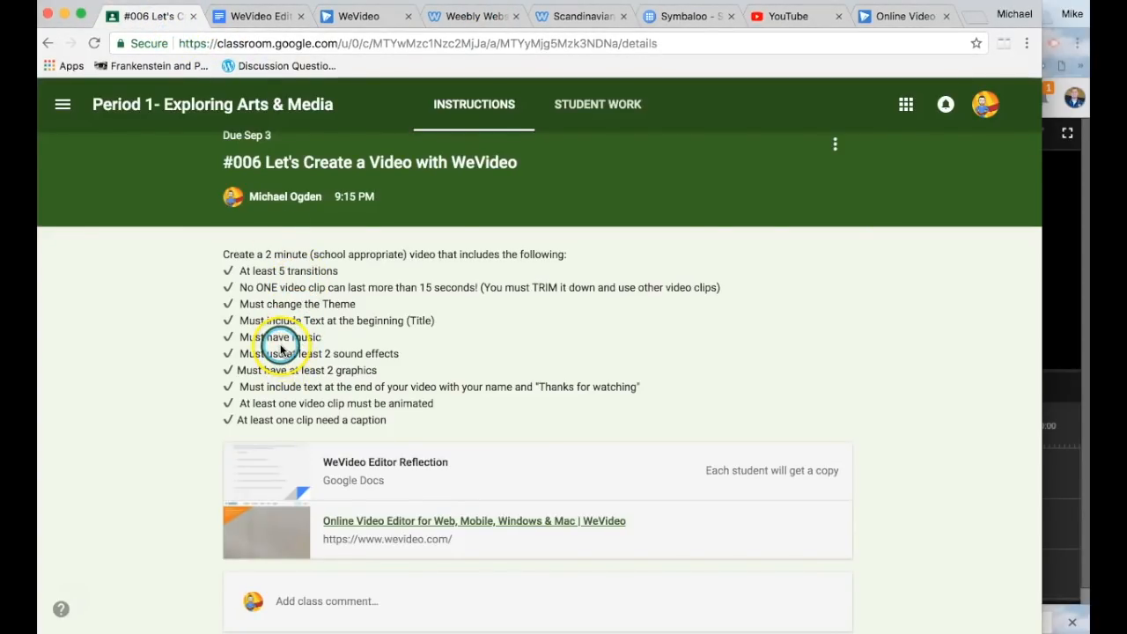
Step: Review the 5-transitions, 15-second clip, trimming and 2-minute video requirements
{"action": "left_click_drag", "start_coordinate": [194, 275], "coordinate": [362, 274]}
{"action": "left_click", "coordinate": [400, 273]}
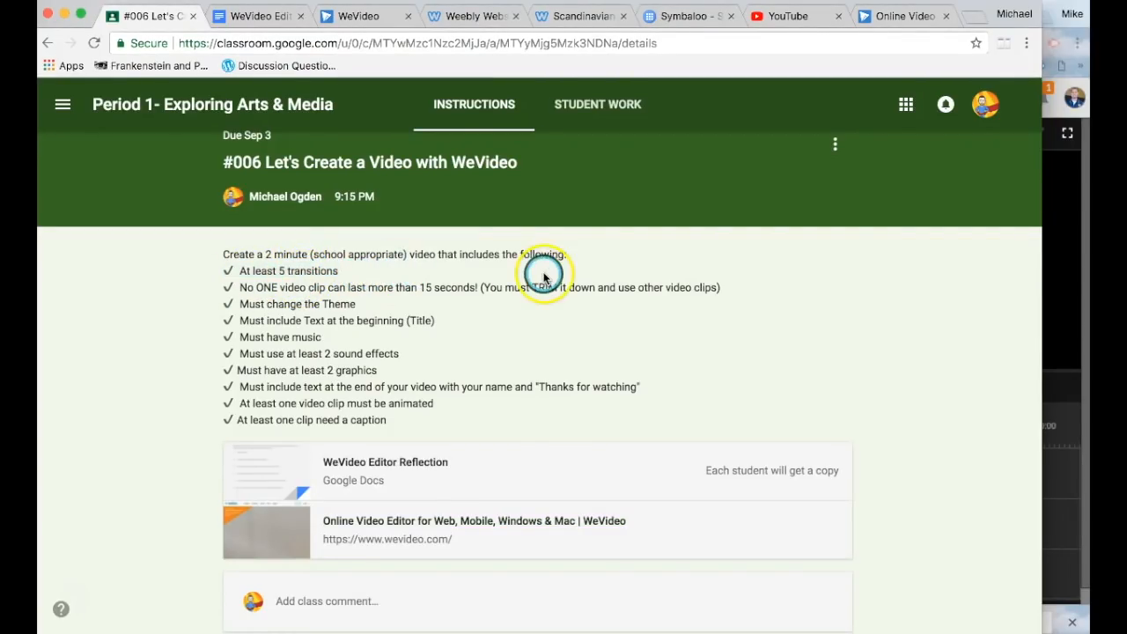
{"action": "left_click_drag", "start_coordinate": [484, 290], "coordinate": [224, 291]}
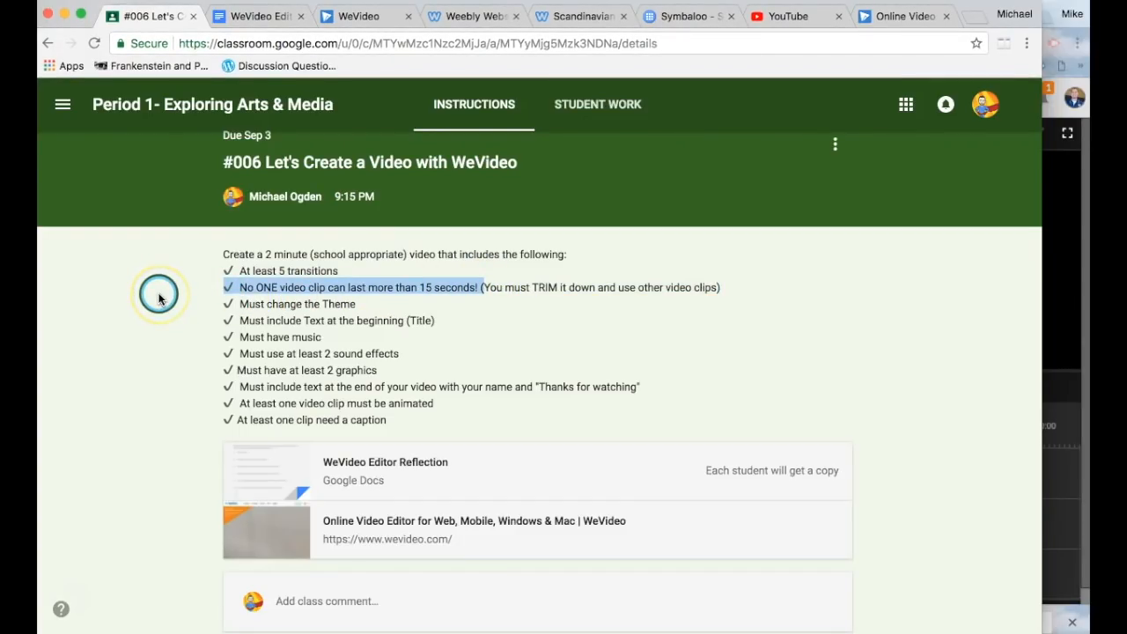
{"action": "left_click", "coordinate": [525, 303]}
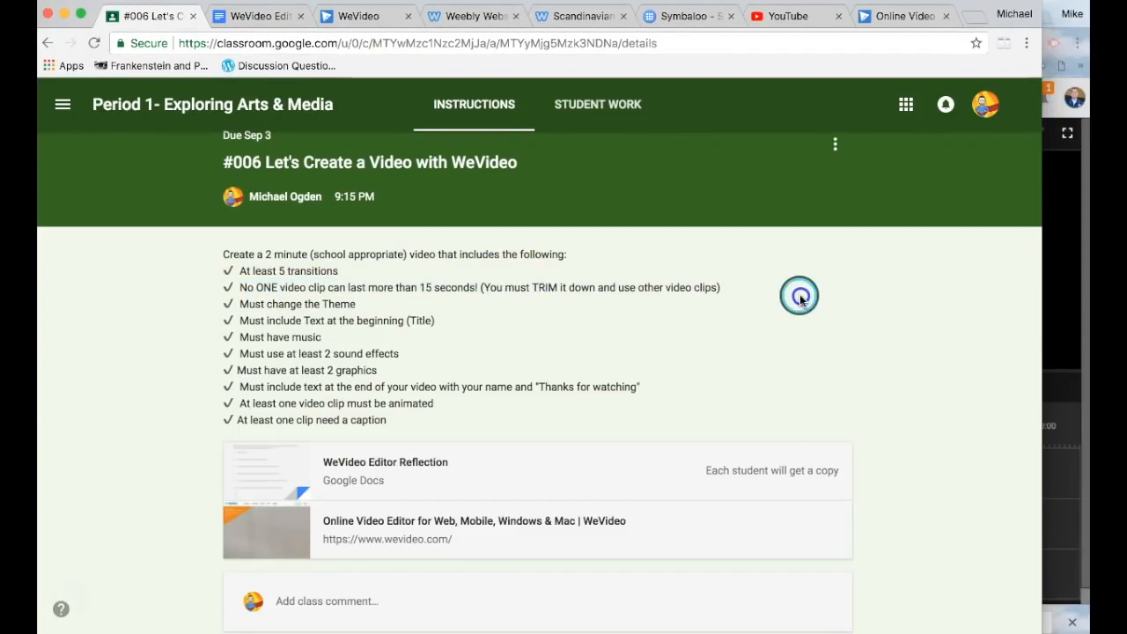
{"action": "left_click_drag", "start_coordinate": [727, 290], "coordinate": [492, 291]}
{"action": "left_click", "coordinate": [472, 323]}
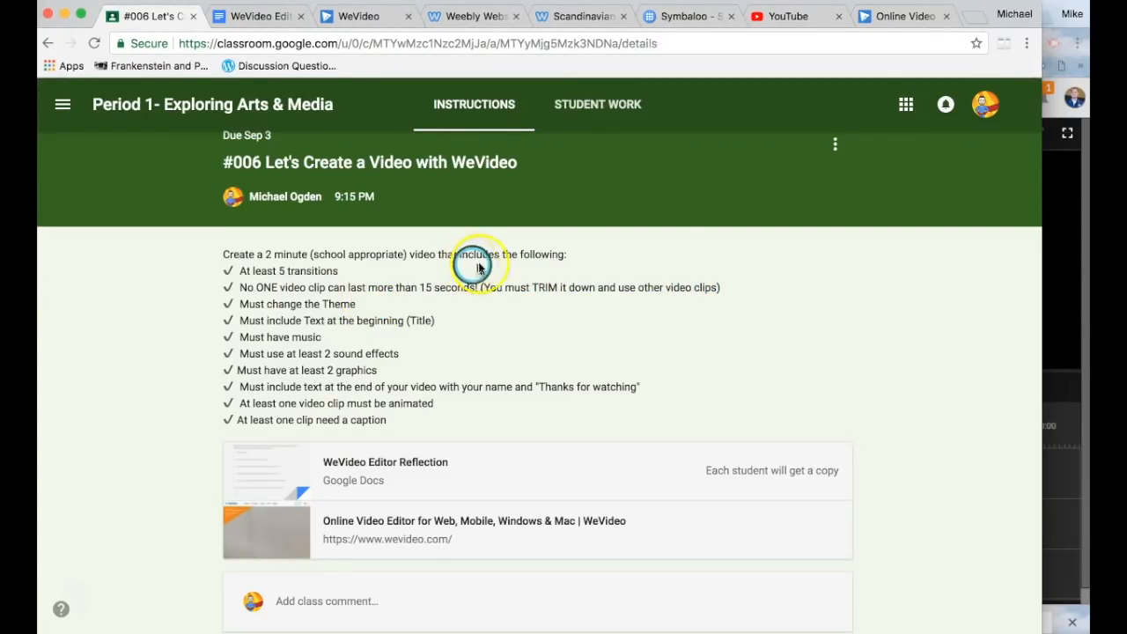
{"action": "left_click_drag", "start_coordinate": [570, 257], "coordinate": [235, 257]}
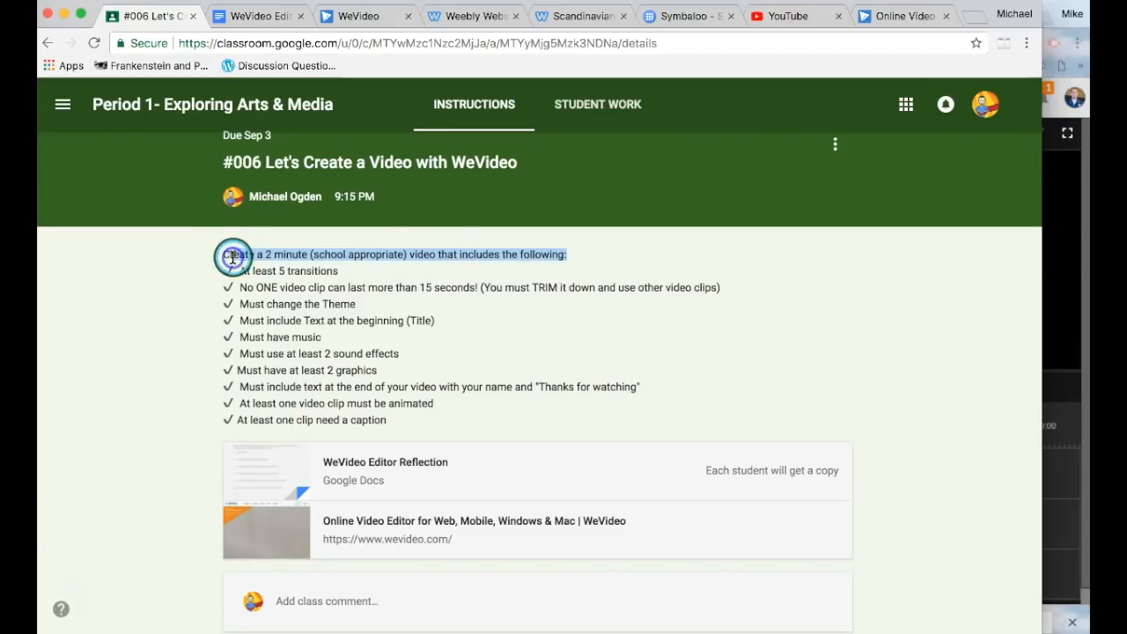
{"action": "left_click", "coordinate": [186, 327]}
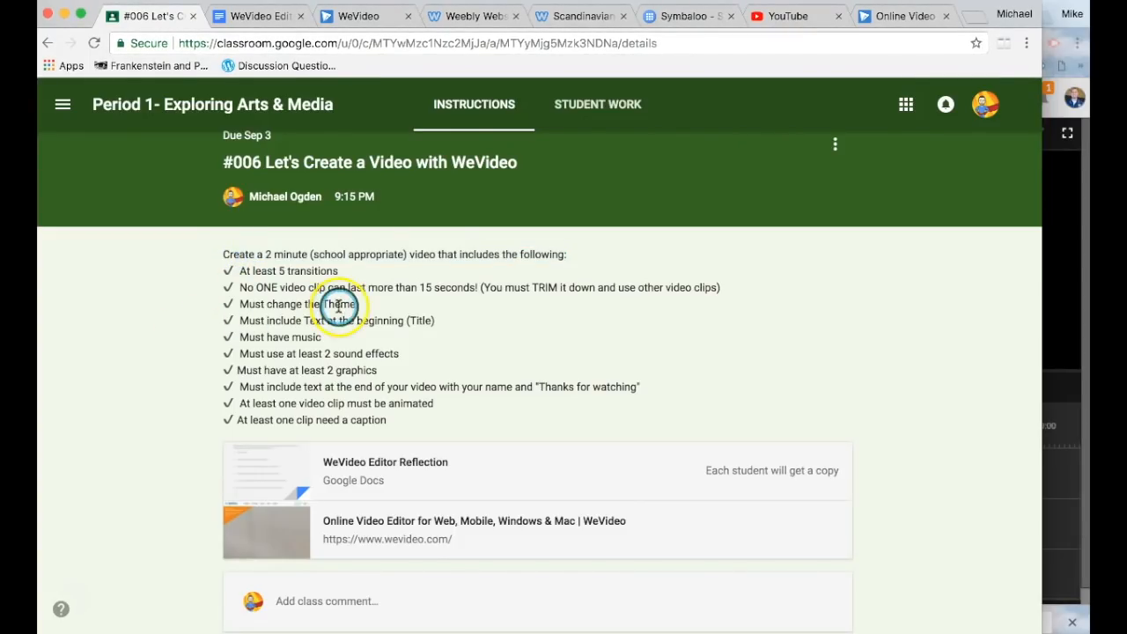
Step: Review the theme, music, 2 graphics, Thanks for watching, animated clip and caption requirements, then return to WeVideo
{"action": "left_click_drag", "start_coordinate": [356, 303], "coordinate": [235, 304]}
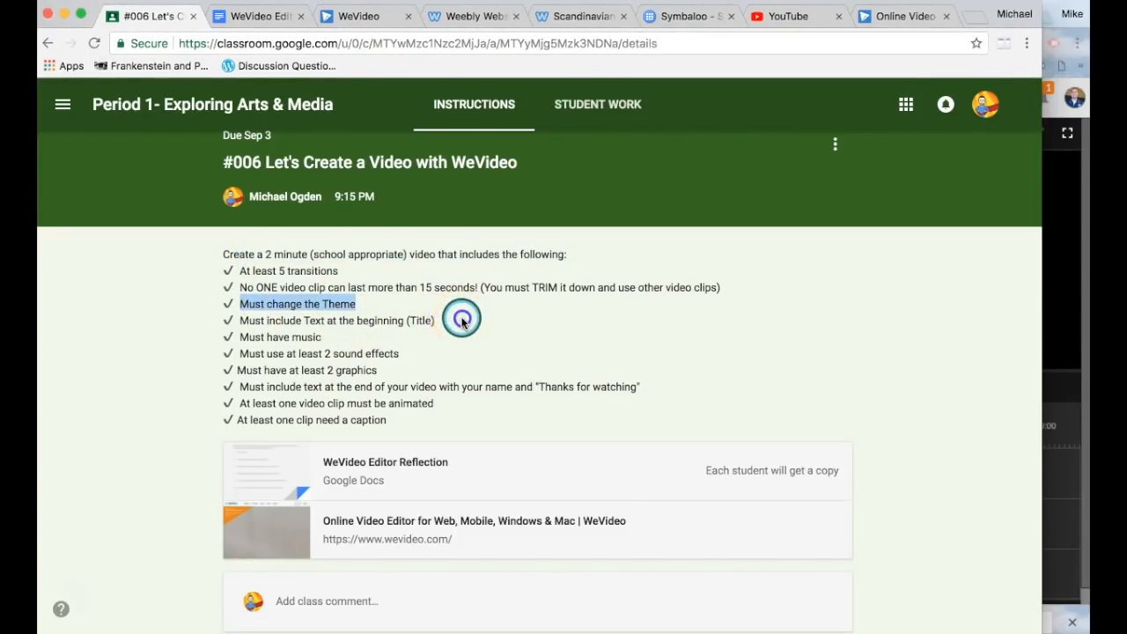
{"action": "left_click_drag", "start_coordinate": [435, 321], "coordinate": [264, 339]}
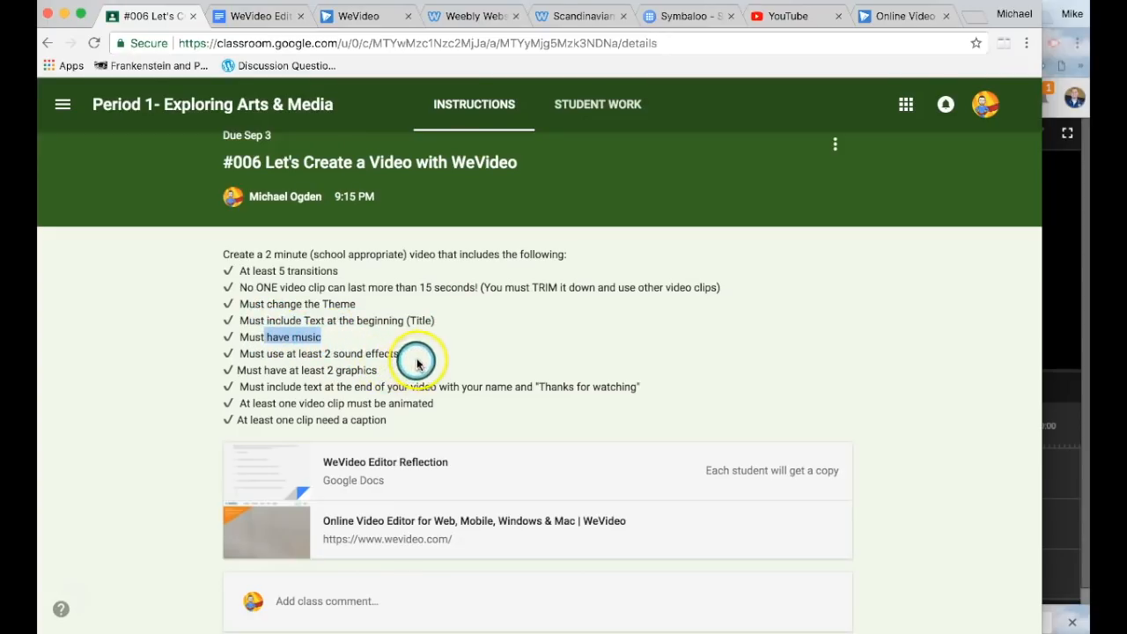
{"action": "left_click_drag", "start_coordinate": [398, 353], "coordinate": [322, 370]}
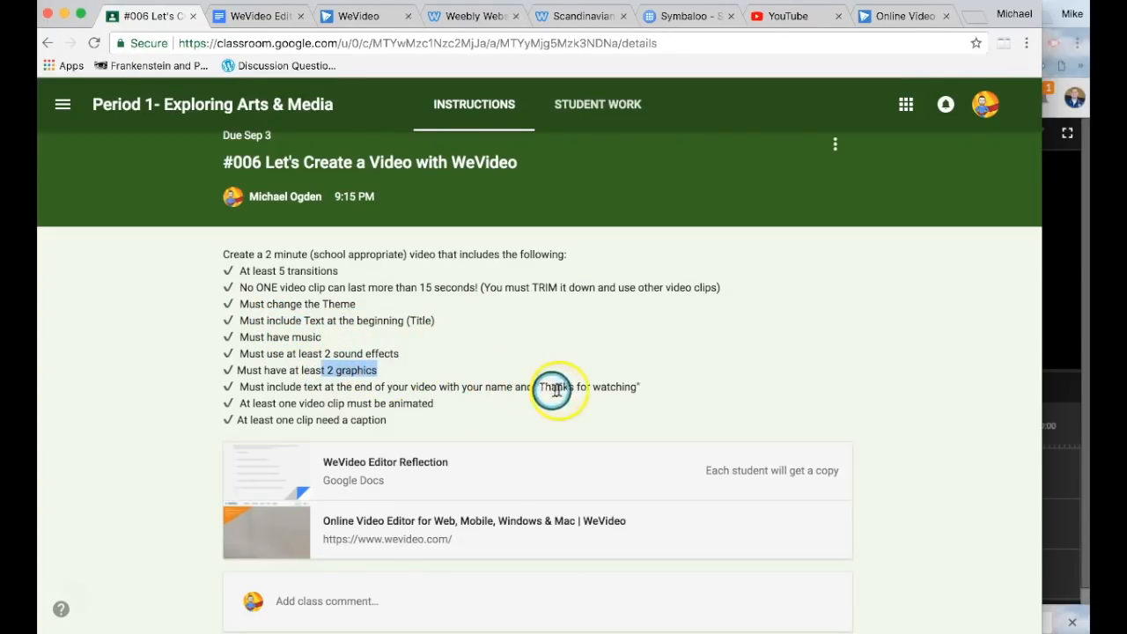
{"action": "left_click_drag", "start_coordinate": [641, 386], "coordinate": [525, 385]}
{"action": "left_click_drag", "start_coordinate": [436, 403], "coordinate": [356, 403]}
{"action": "left_click_drag", "start_coordinate": [445, 425], "coordinate": [319, 419]}
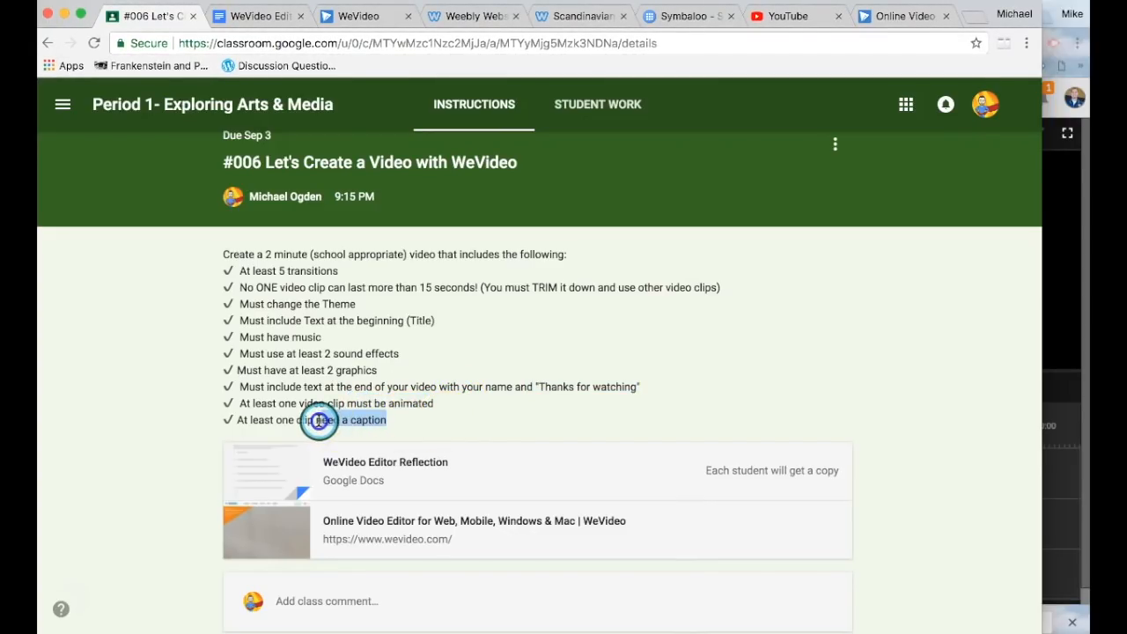
{"action": "left_click", "coordinate": [459, 422]}
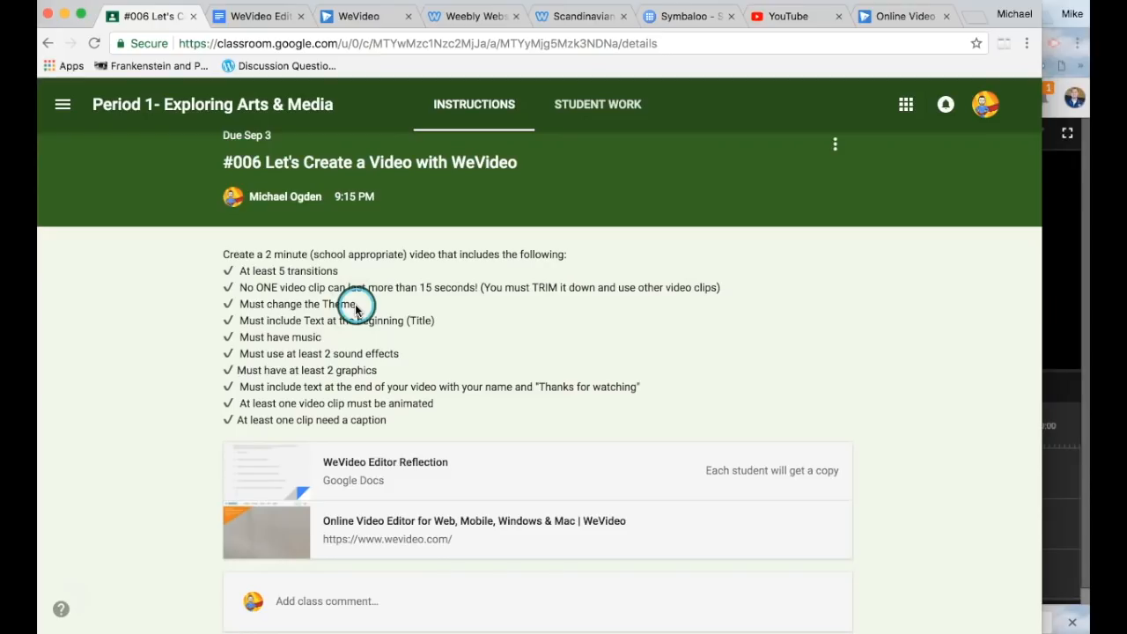
{"action": "left_click", "coordinate": [336, 16]}
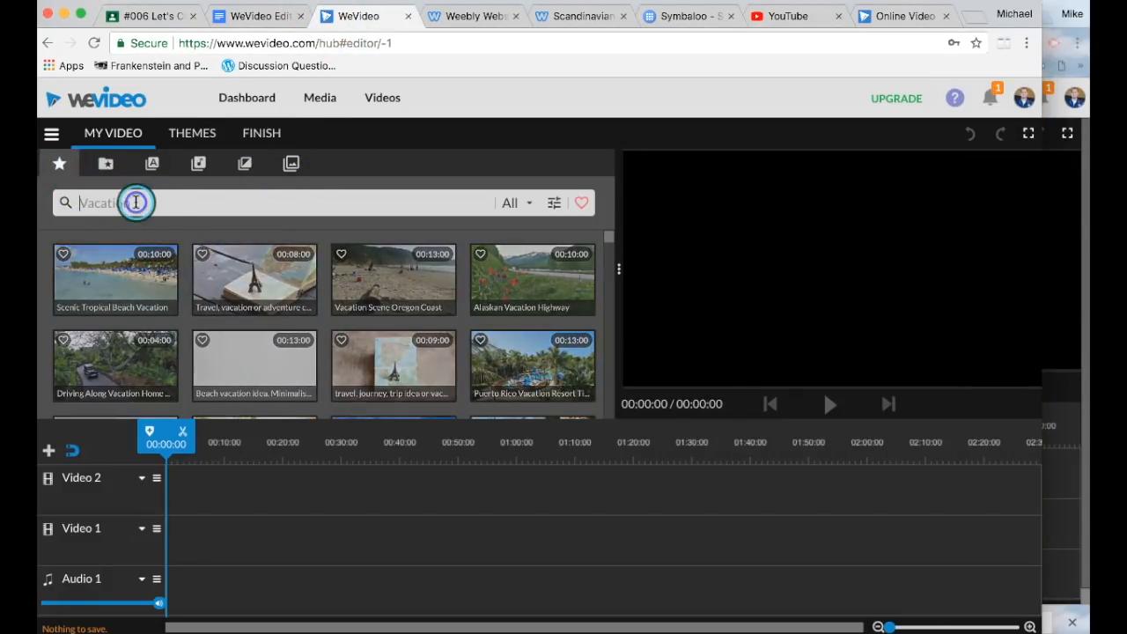
Step: Preview the 8-second 'Dog Sitting On Hillside' clip from the dogs results and drag it onto Video 1
{"action": "left_click", "coordinate": [168, 209]}
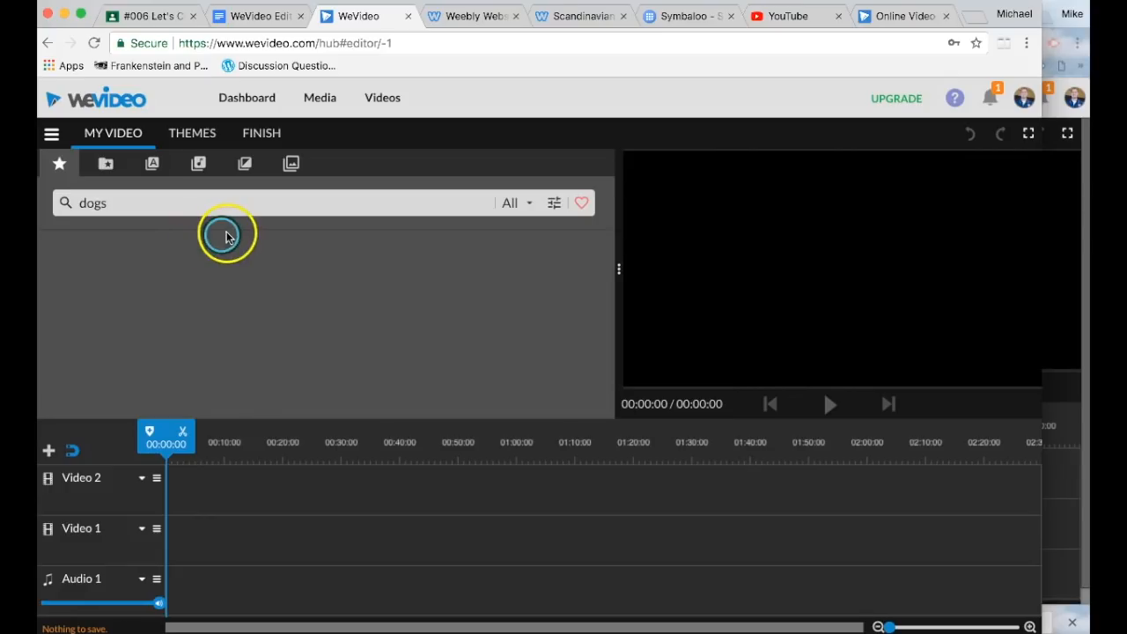
{"action": "scroll", "coordinate": [262, 326], "scroll_direction": "down", "scroll_amount": 5}
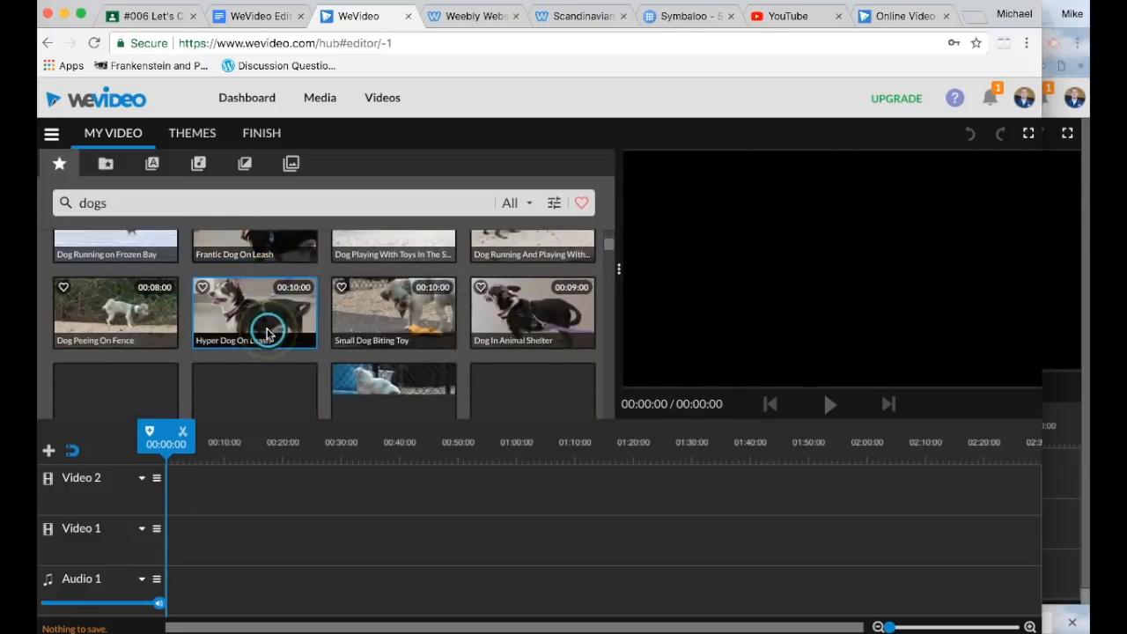
{"action": "scroll", "coordinate": [269, 330], "scroll_direction": "up", "scroll_amount": 5}
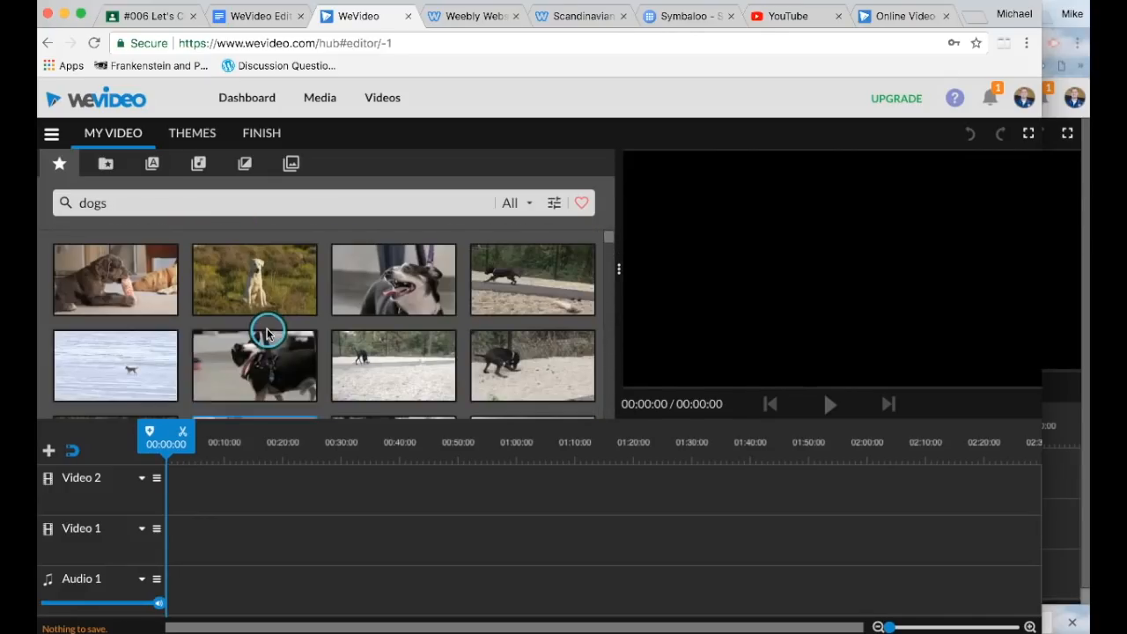
{"action": "left_click", "coordinate": [290, 266]}
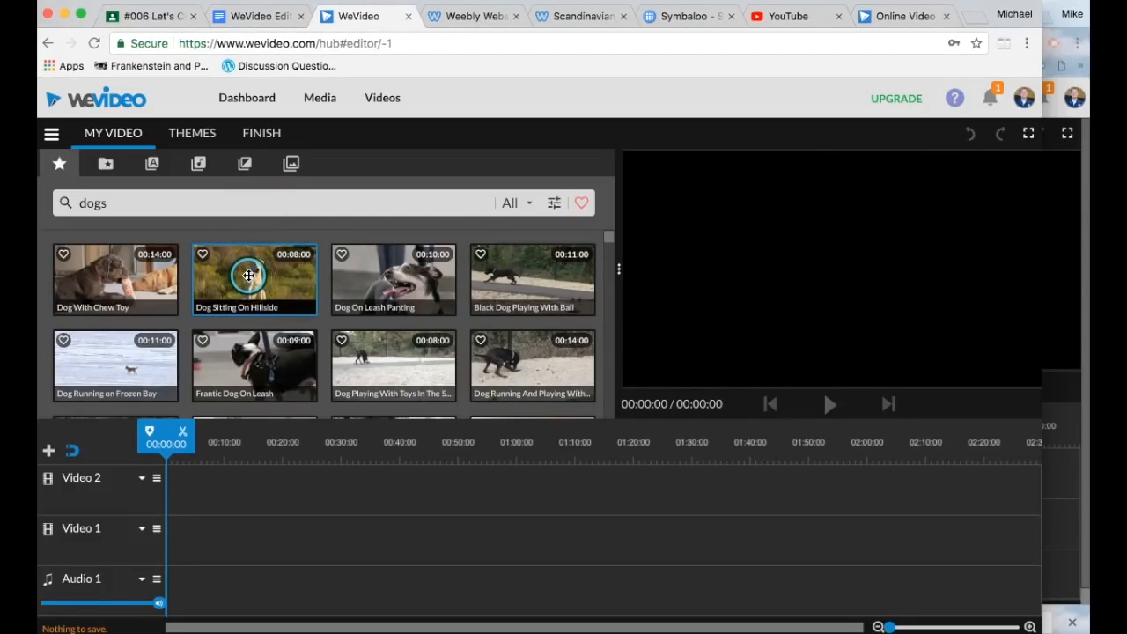
{"action": "left_click", "coordinate": [249, 275]}
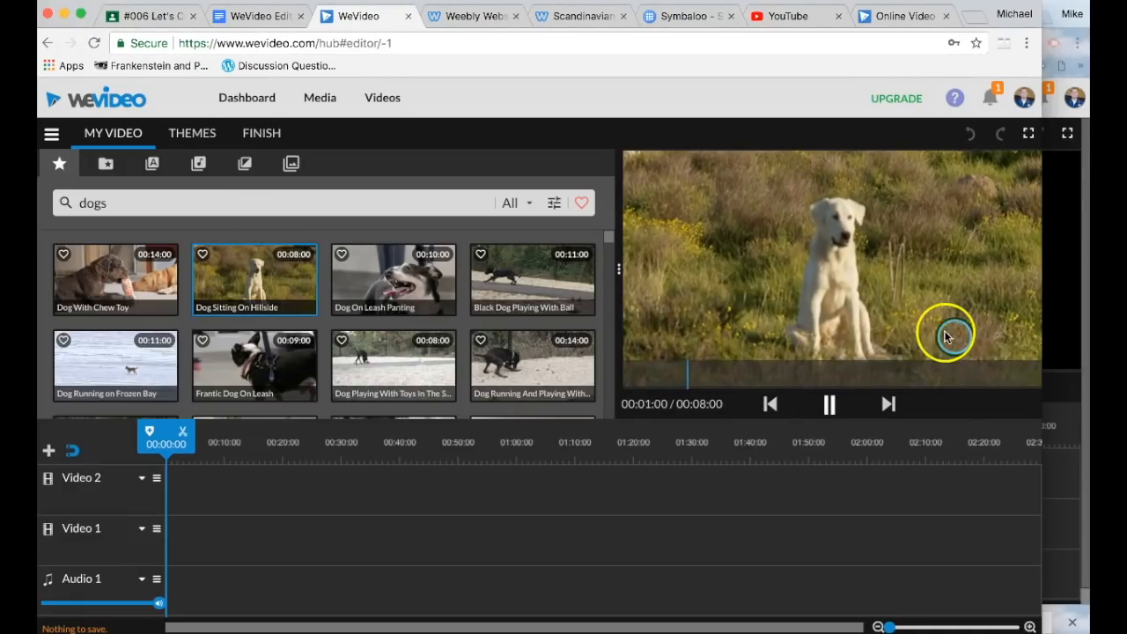
{"action": "key", "text": "XF86AudioRaiseVolume"}
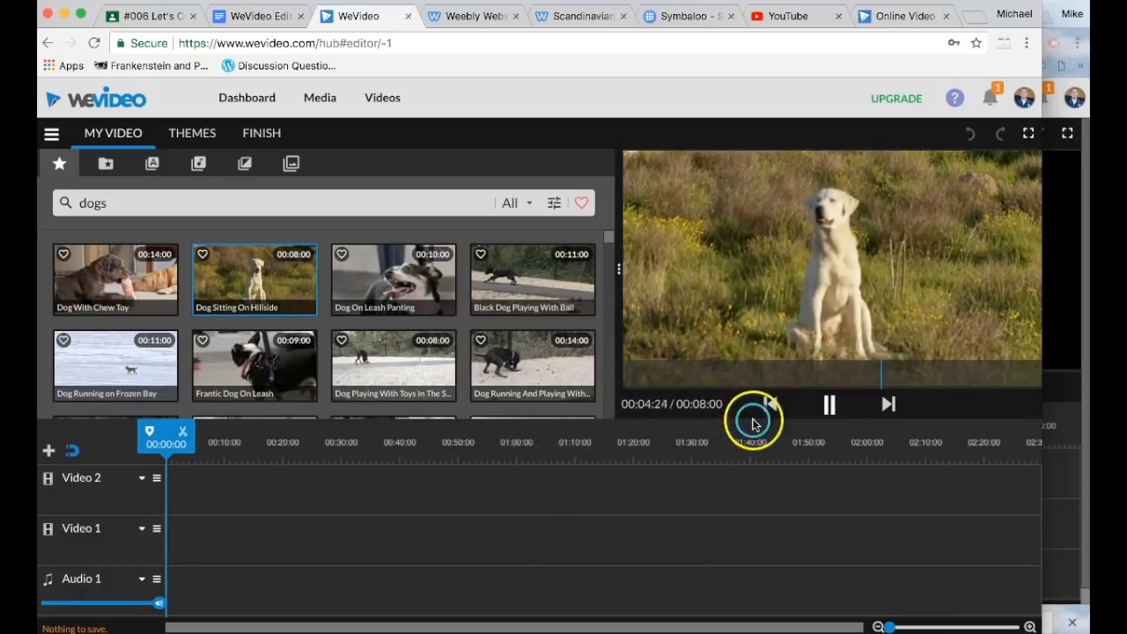
{"action": "left_click", "coordinate": [829, 404]}
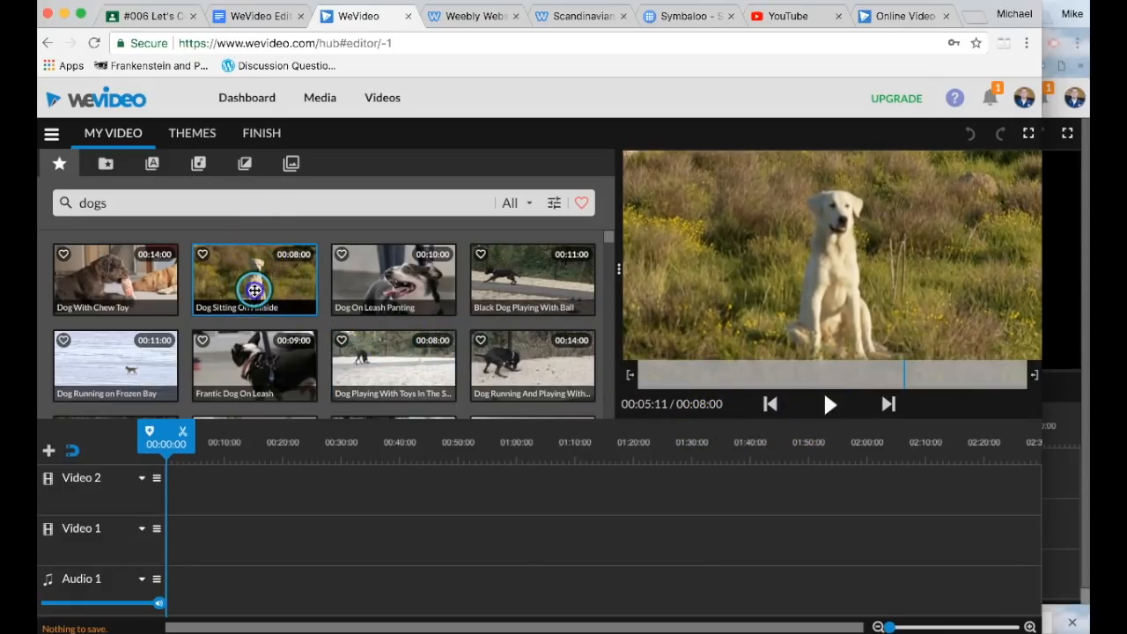
{"action": "left_click_drag", "start_coordinate": [254, 290], "coordinate": [184, 539]}
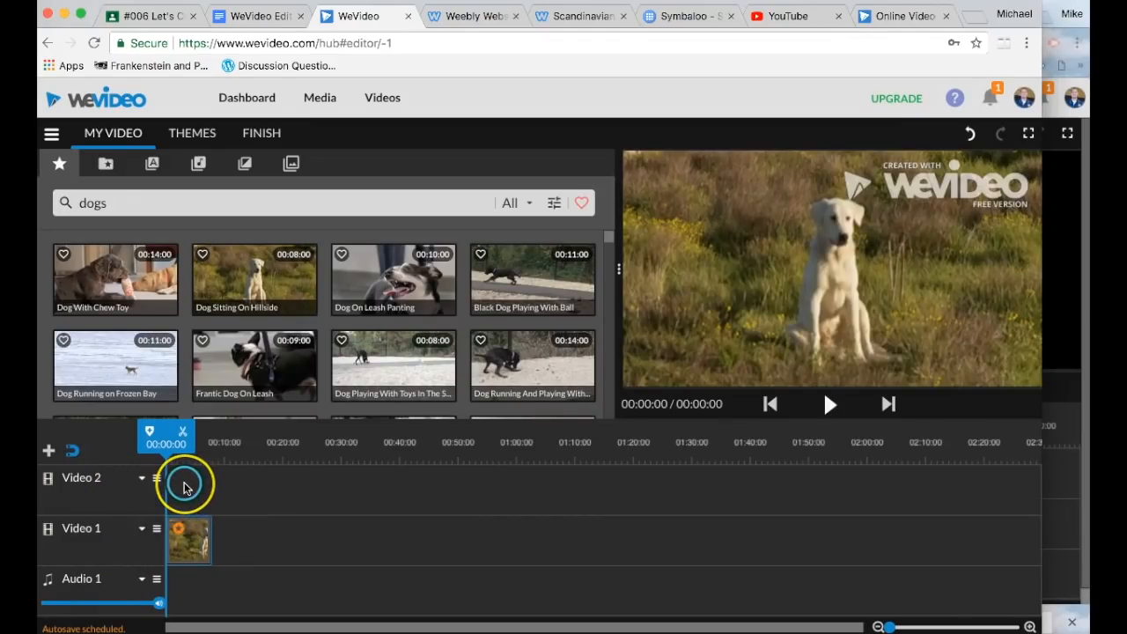
Step: Play back the hillside dog clip on Video 1, jumping between its start and end
{"action": "key", "text": "space"}
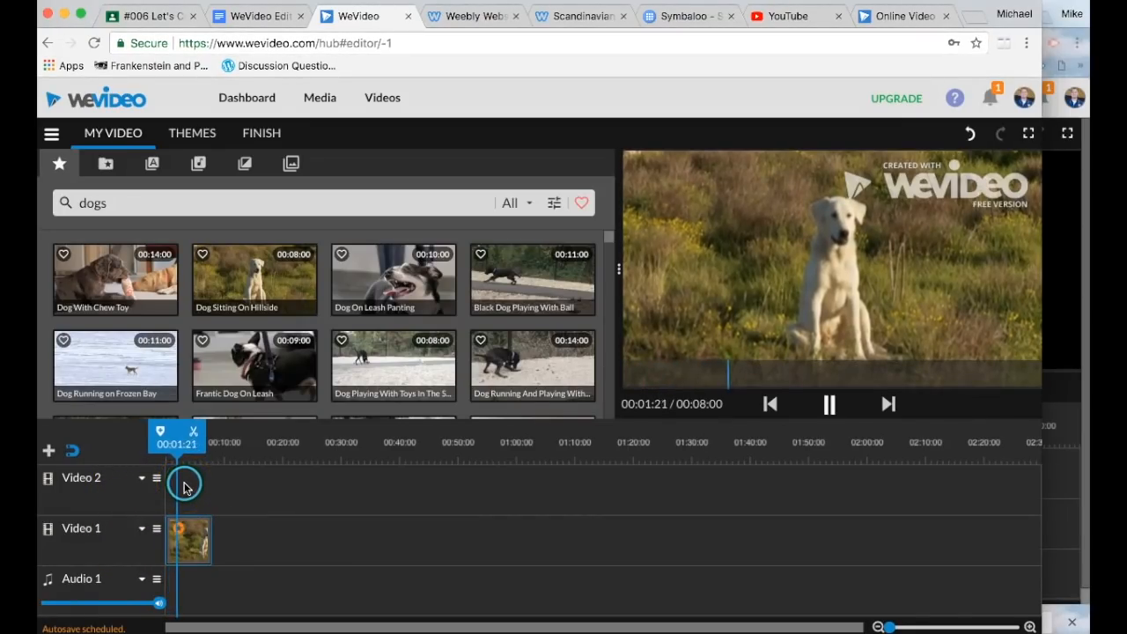
{"action": "key", "text": "space"}
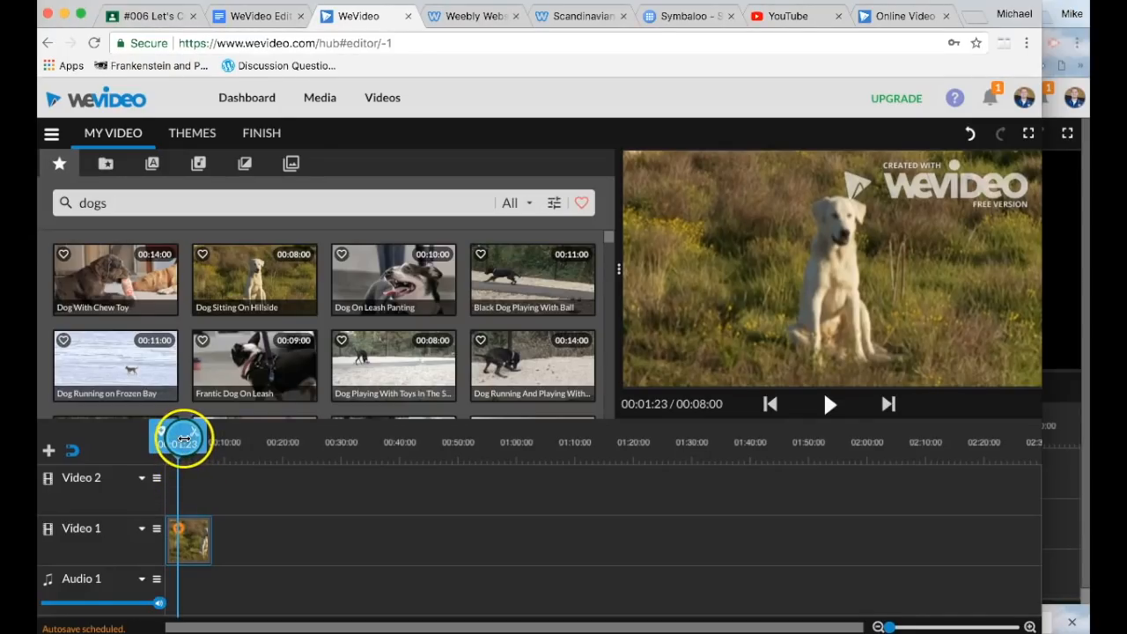
{"action": "left_click_drag", "start_coordinate": [183, 439], "coordinate": [166, 438]}
{"action": "key", "text": "space"}
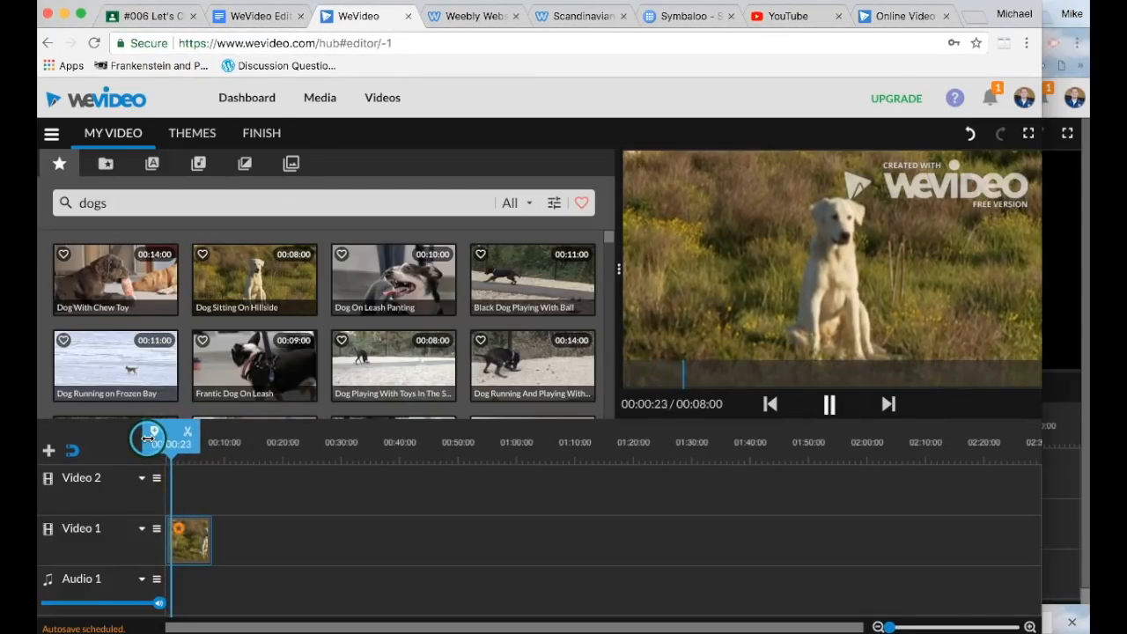
{"action": "key", "text": "space"}
{"action": "left_click", "coordinate": [827, 403]}
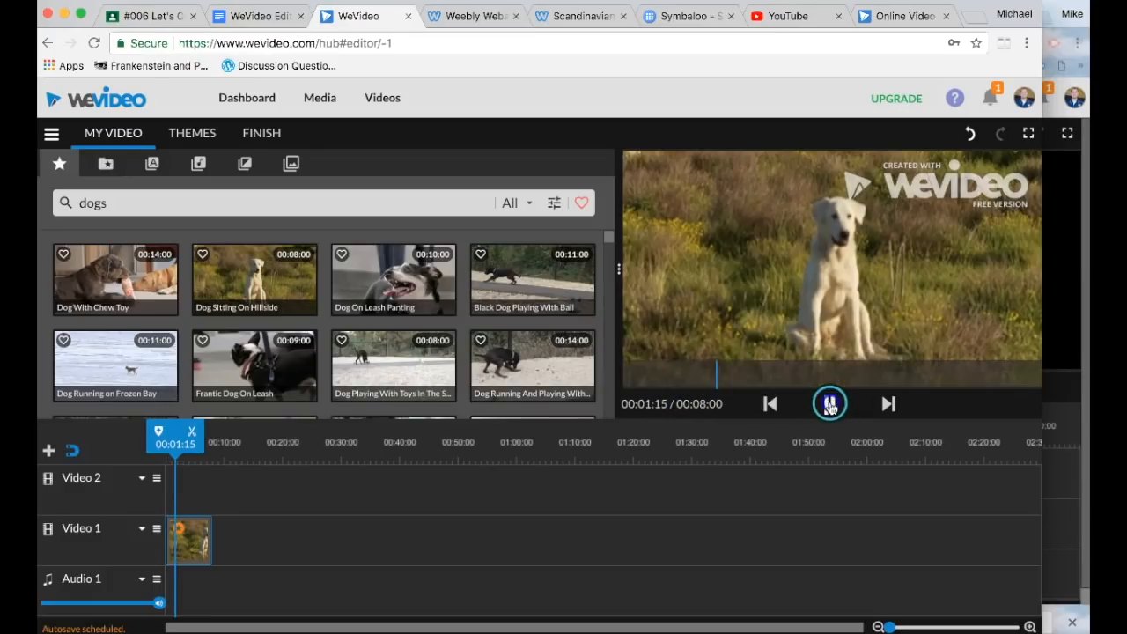
{"action": "left_click", "coordinate": [830, 407]}
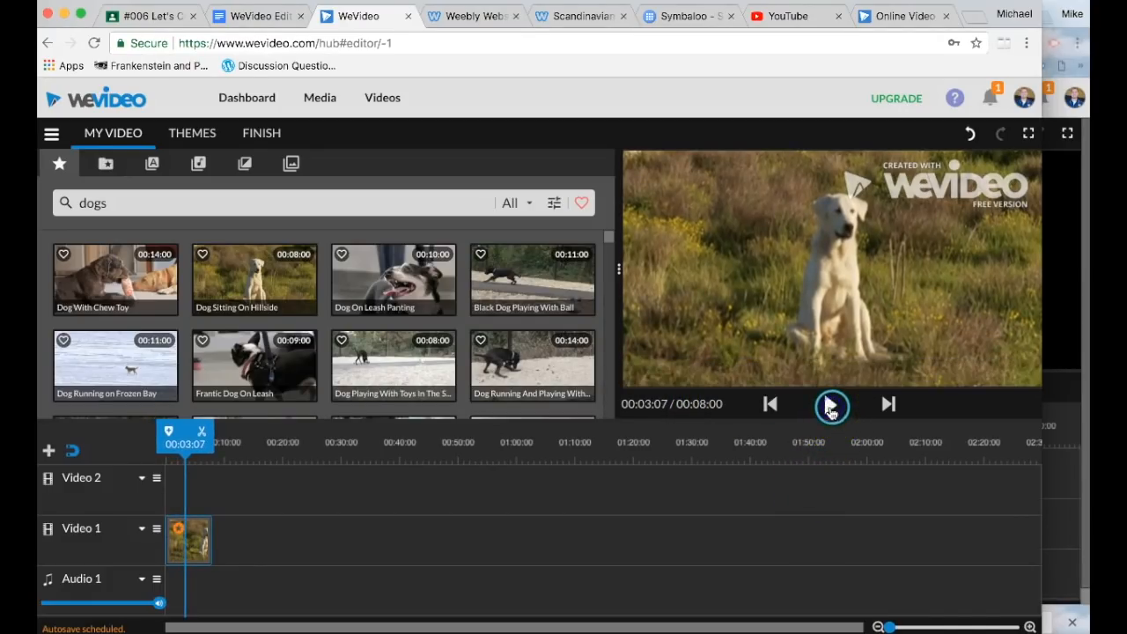
{"action": "left_click", "coordinate": [774, 405]}
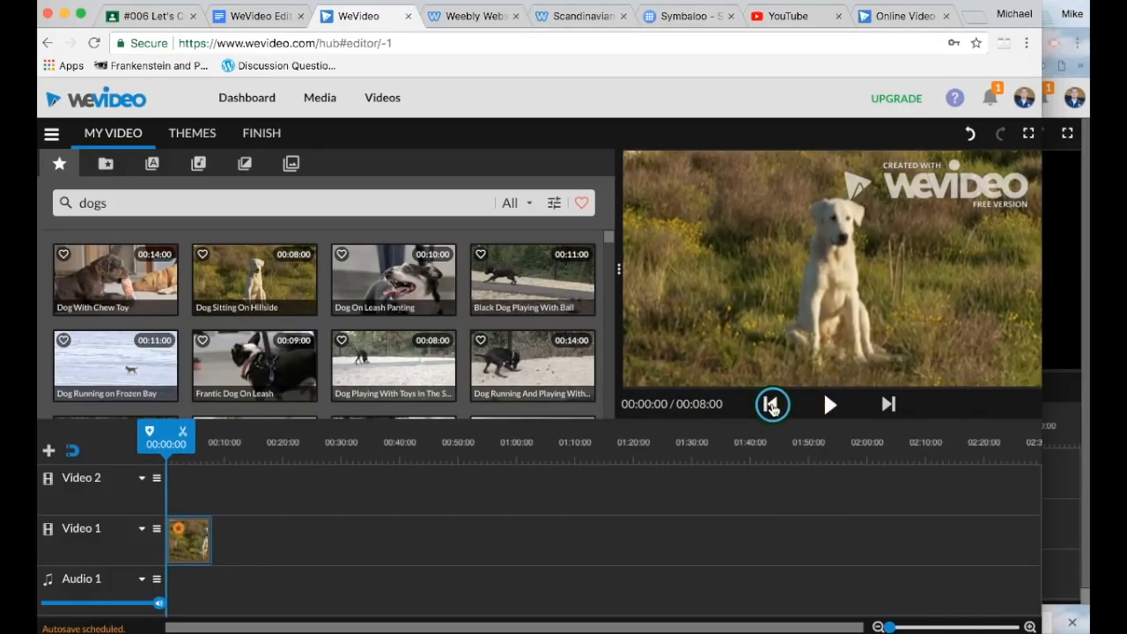
{"action": "left_click", "coordinate": [896, 409]}
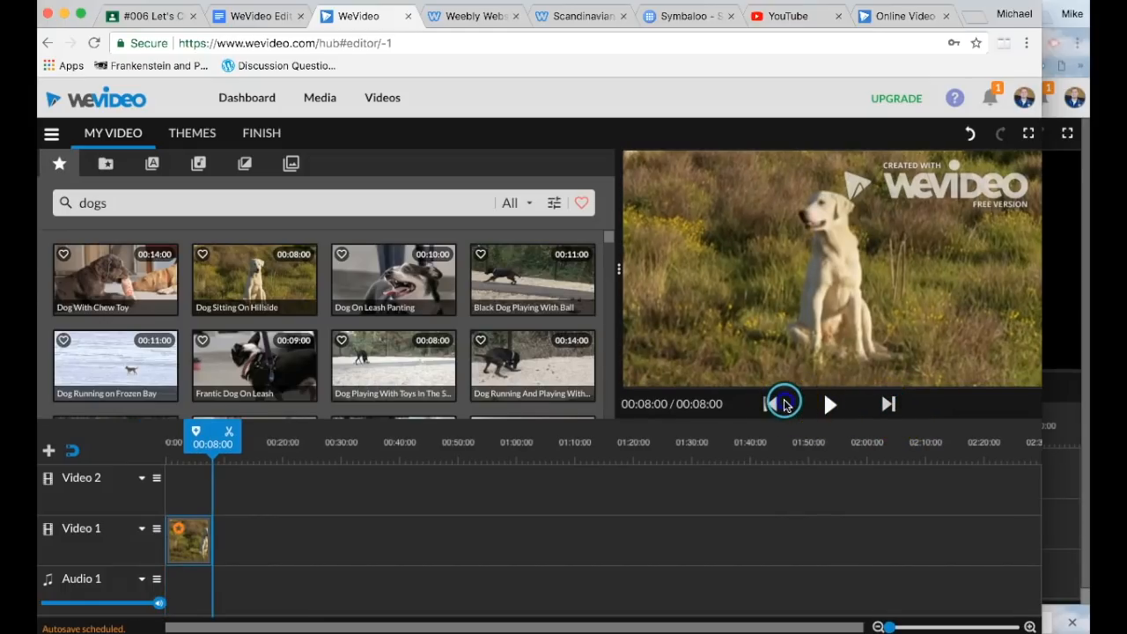
{"action": "left_click", "coordinate": [772, 405]}
{"action": "left_click", "coordinate": [825, 403]}
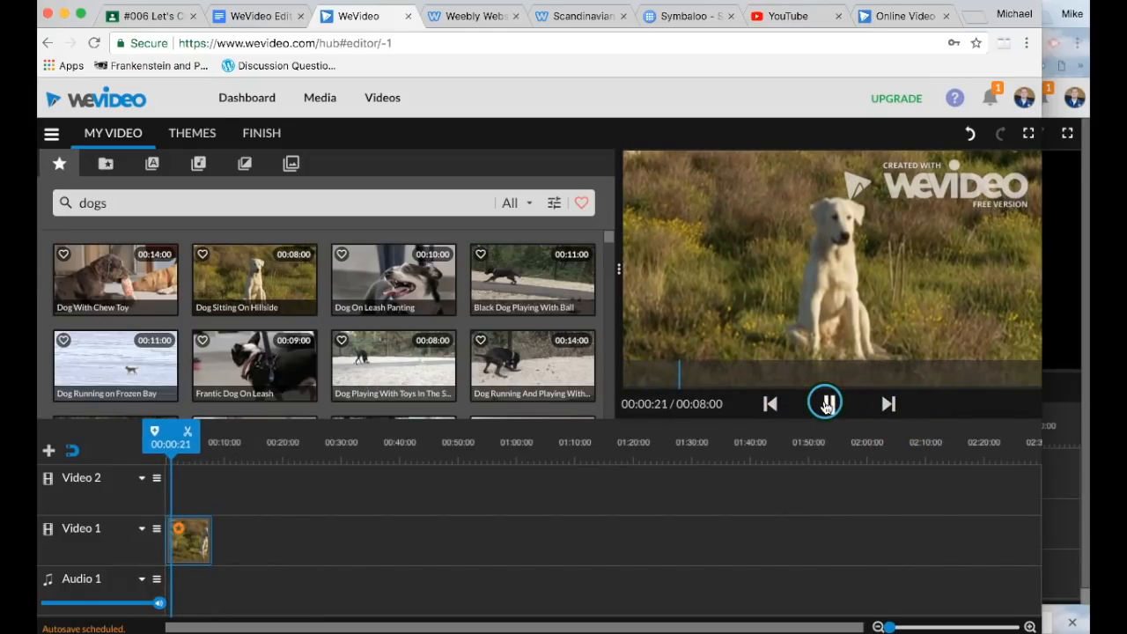
{"action": "left_click", "coordinate": [772, 405]}
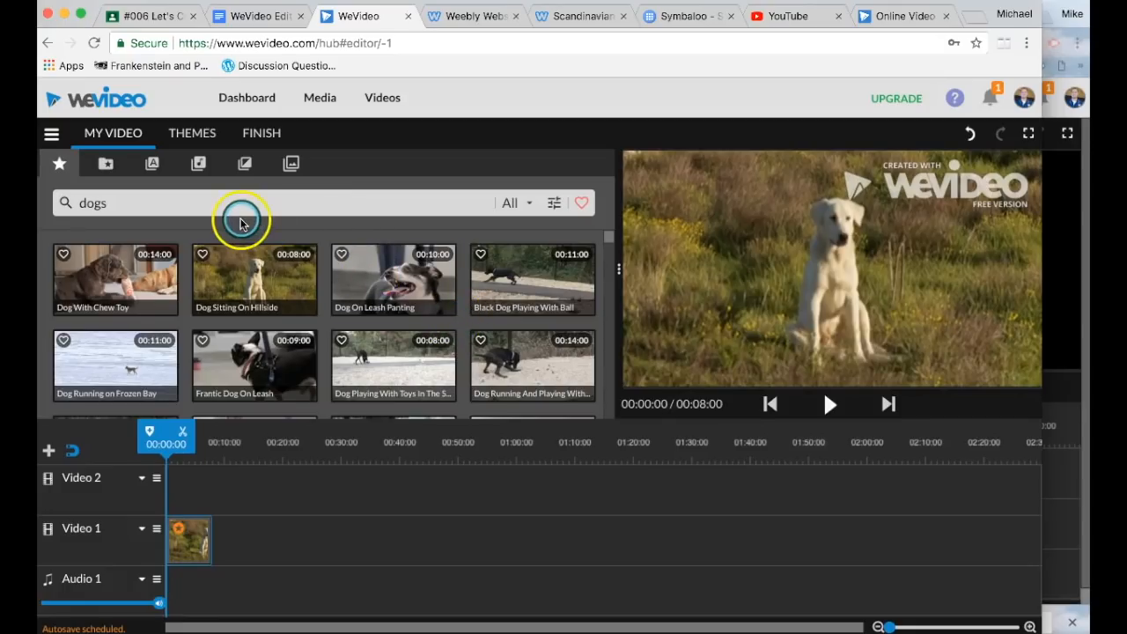
Step: Return to the Classroom assignment and highlight the 15-second clip length rule
{"action": "scroll", "coordinate": [248, 318], "scroll_direction": "down", "scroll_amount": 1}
{"action": "scroll", "coordinate": [249, 318], "scroll_direction": "down", "scroll_amount": 5}
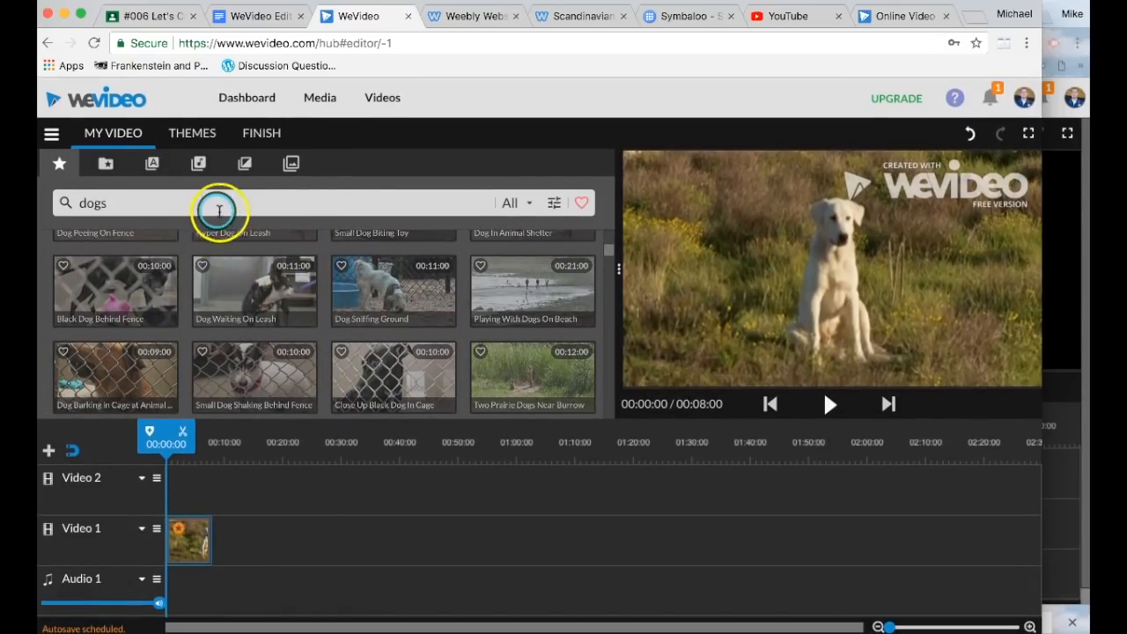
{"action": "scroll", "coordinate": [261, 231], "scroll_direction": "up", "scroll_amount": 3}
{"action": "left_click", "coordinate": [156, 16]}
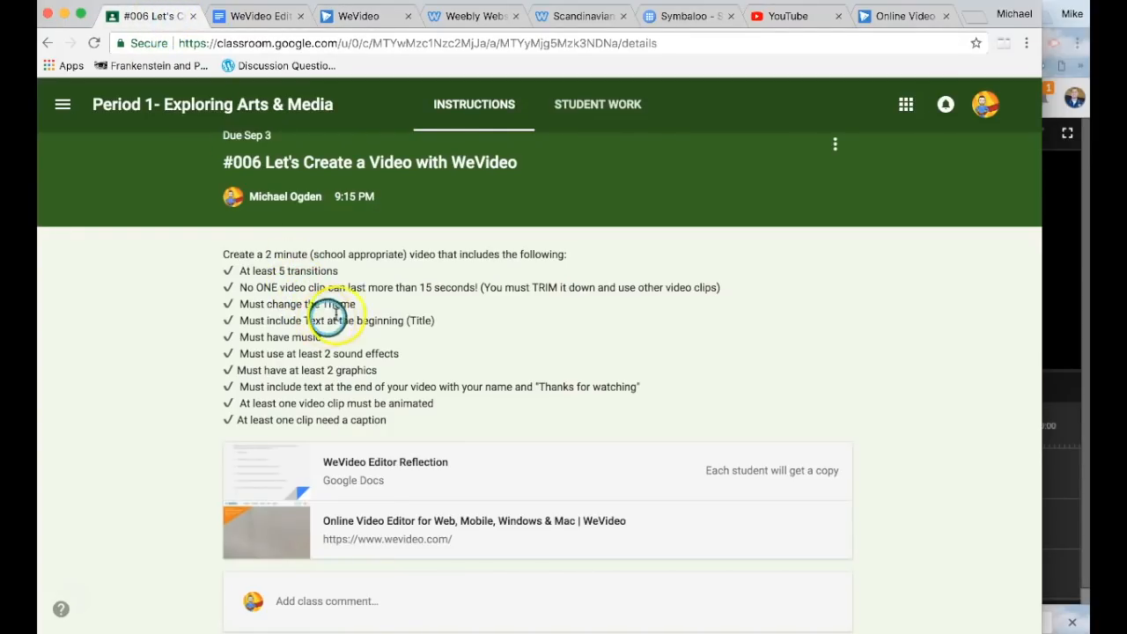
{"action": "left_click_drag", "start_coordinate": [246, 287], "coordinate": [478, 287]}
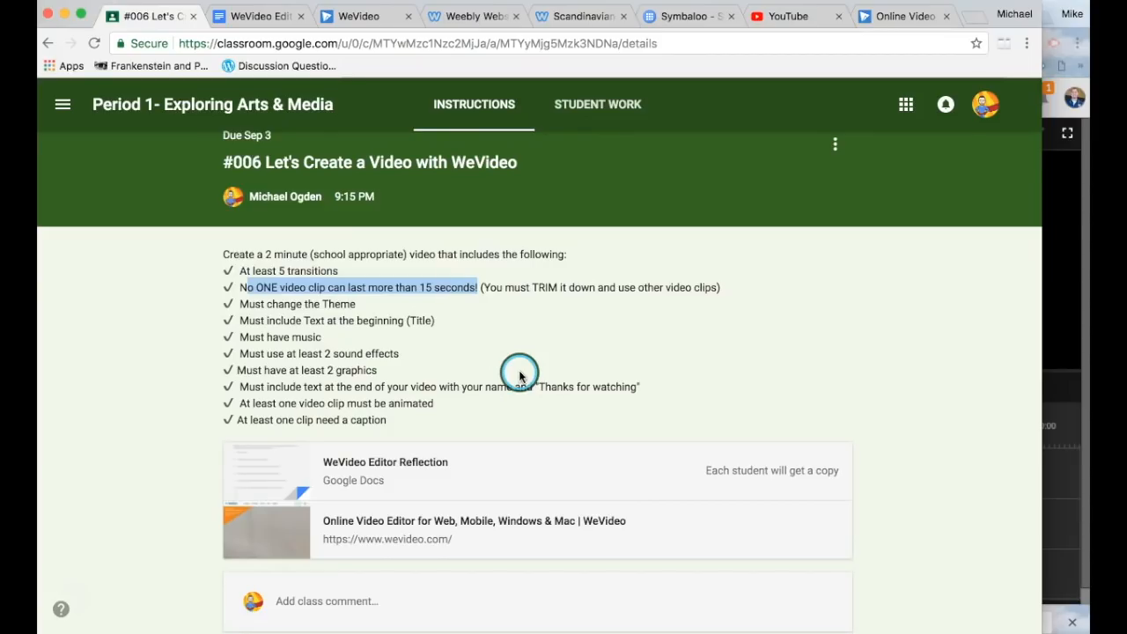
Step: Open the Text title templates in the WeVideo media library
{"action": "left_click", "coordinate": [360, 16]}
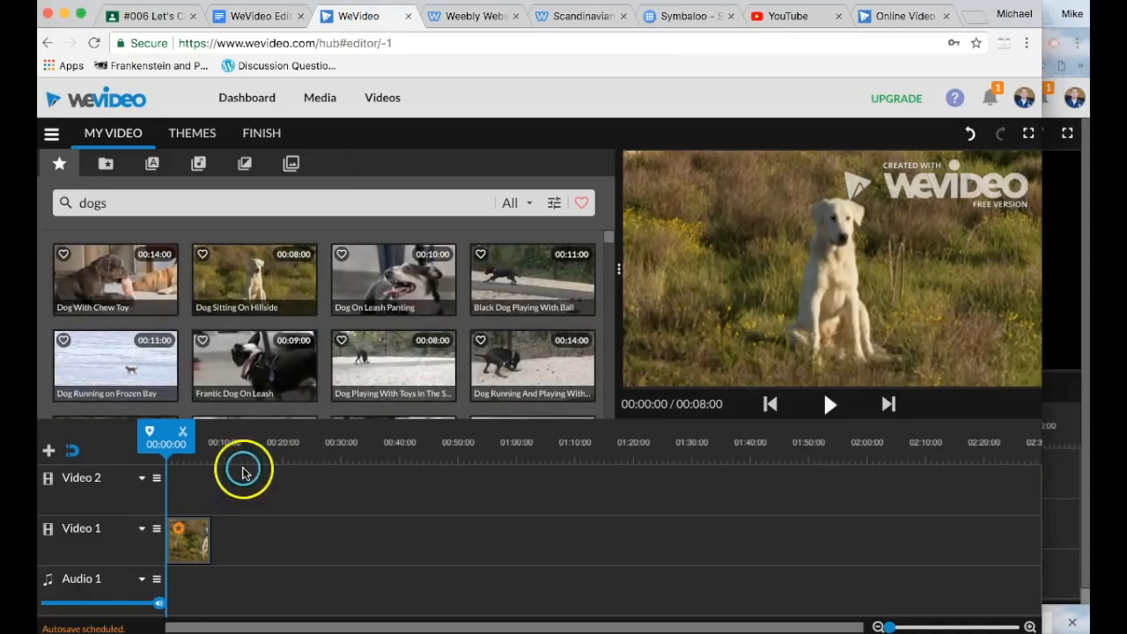
{"action": "left_click", "coordinate": [105, 164]}
{"action": "left_click", "coordinate": [154, 165]}
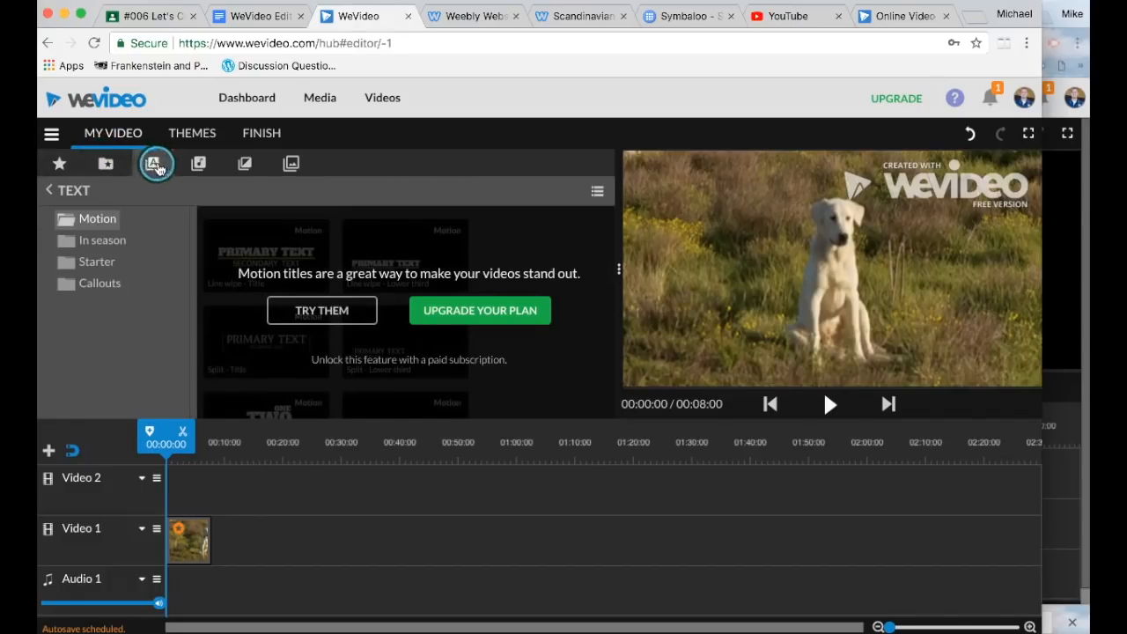
Step: Check the opening title requirement in Classroom, then return to the WeVideo editor
{"action": "left_click", "coordinate": [163, 17]}
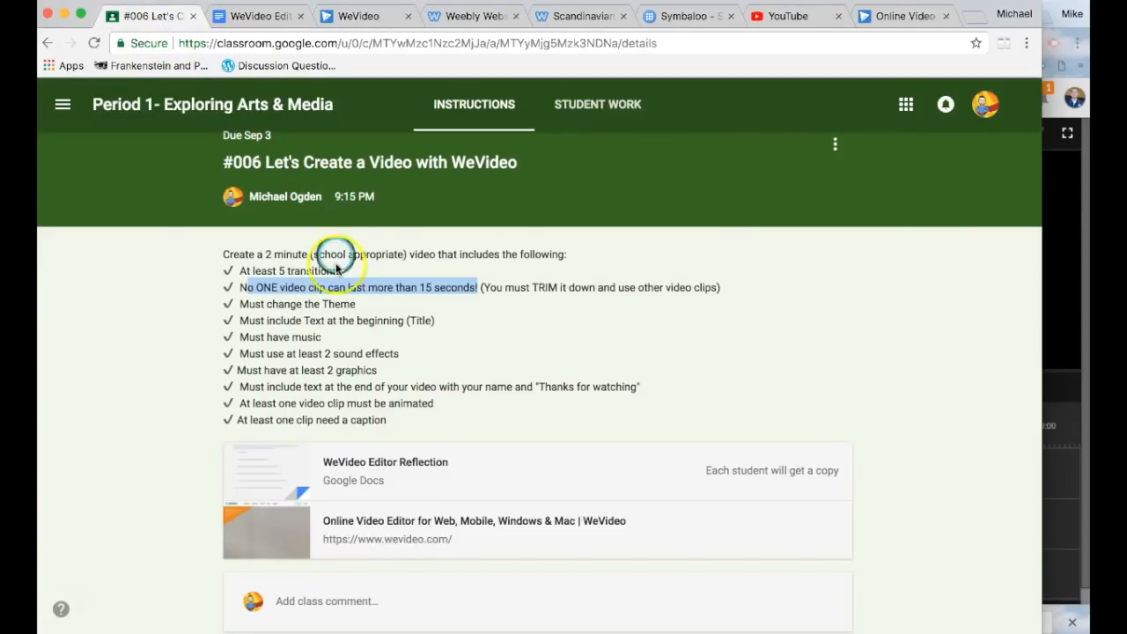
{"action": "left_click", "coordinate": [360, 274]}
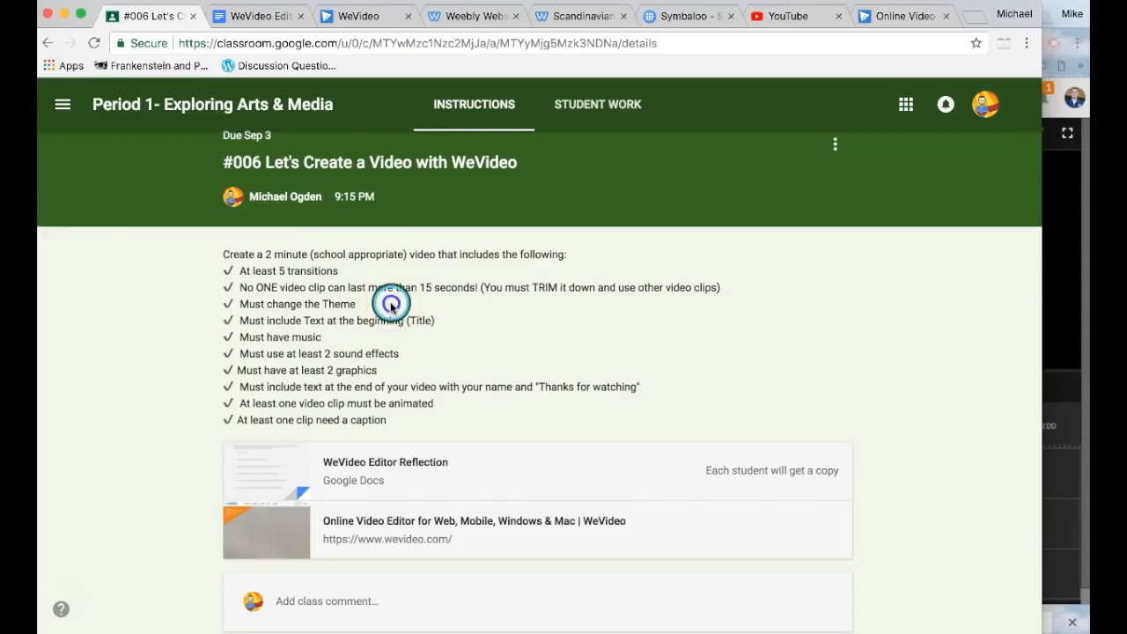
{"action": "left_click_drag", "start_coordinate": [435, 322], "coordinate": [264, 321]}
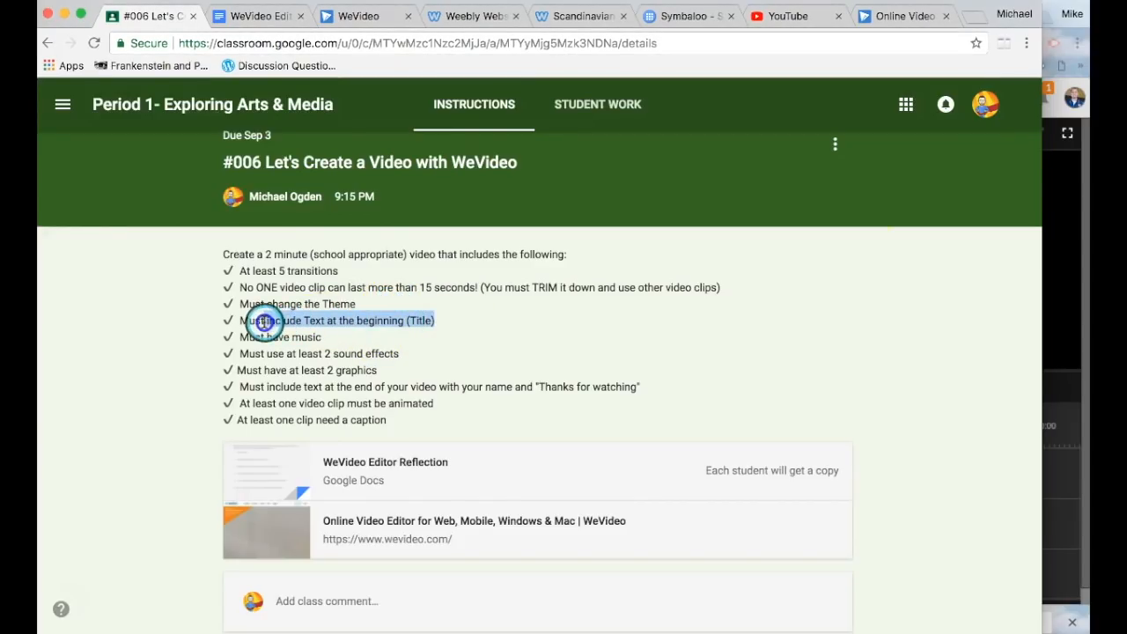
{"action": "left_click", "coordinate": [481, 312]}
{"action": "left_click", "coordinate": [351, 18]}
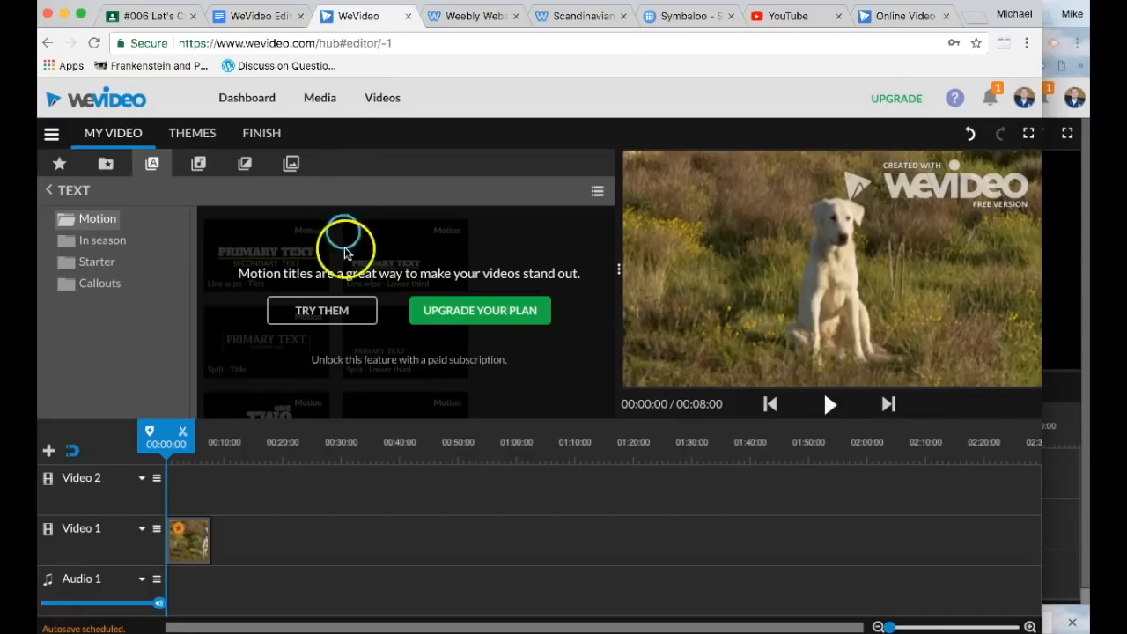
Step: Browse the In season, Starter and Motion title categories, dismissing the upgrade prompts
{"action": "left_click", "coordinate": [347, 313]}
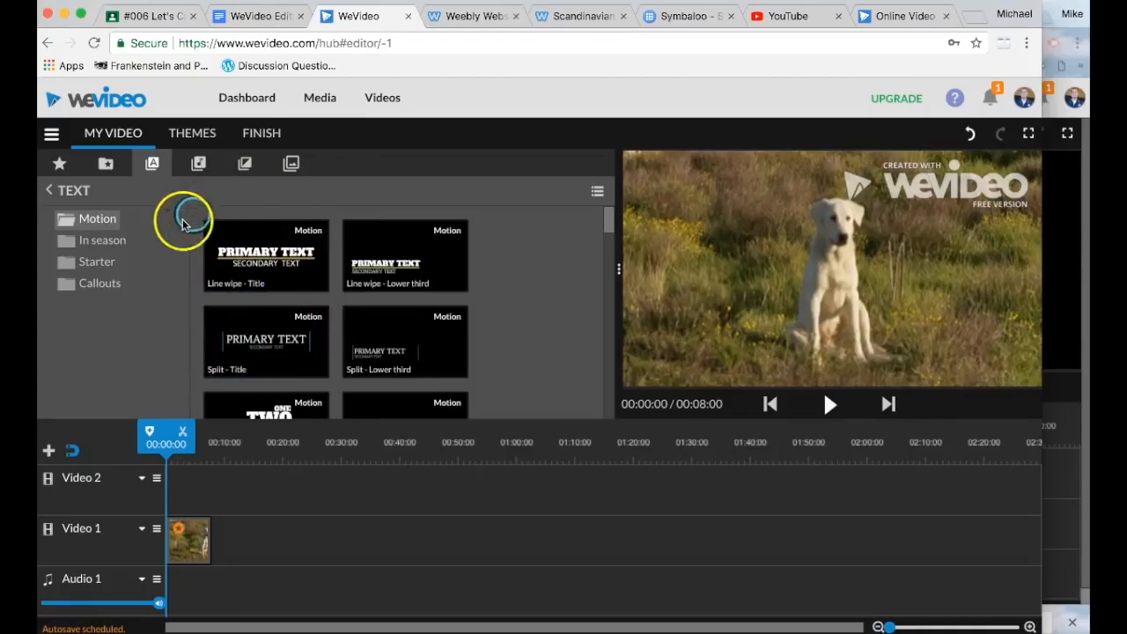
{"action": "scroll", "coordinate": [292, 268], "scroll_direction": "down", "scroll_amount": 2}
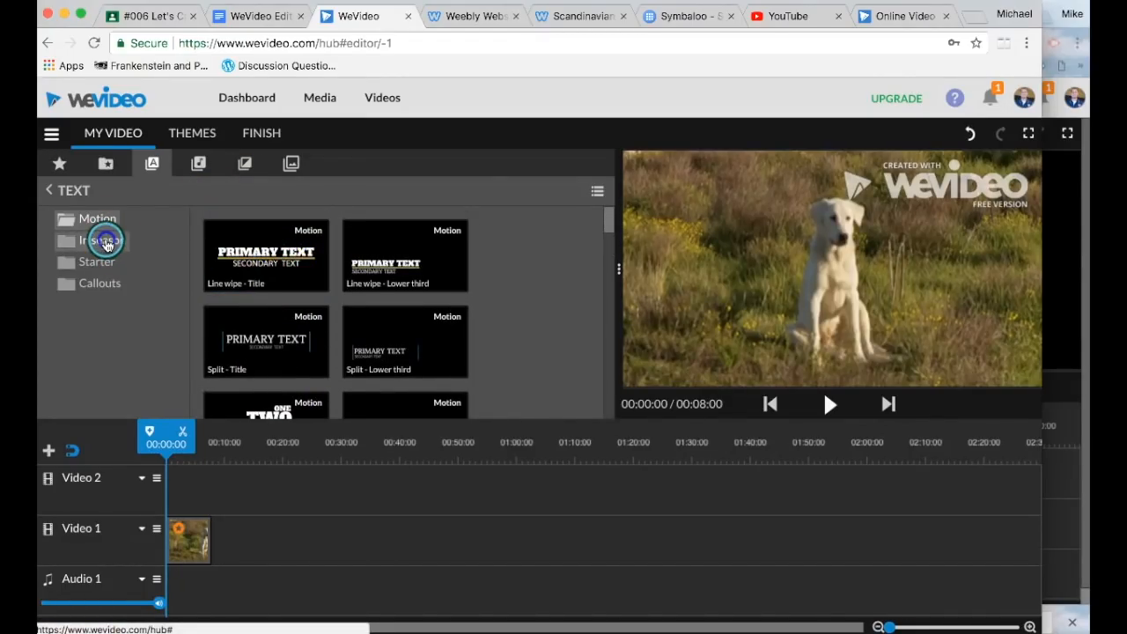
{"action": "left_click", "coordinate": [110, 240]}
{"action": "left_click", "coordinate": [282, 311]}
{"action": "scroll", "coordinate": [329, 306], "scroll_direction": "down", "scroll_amount": 5}
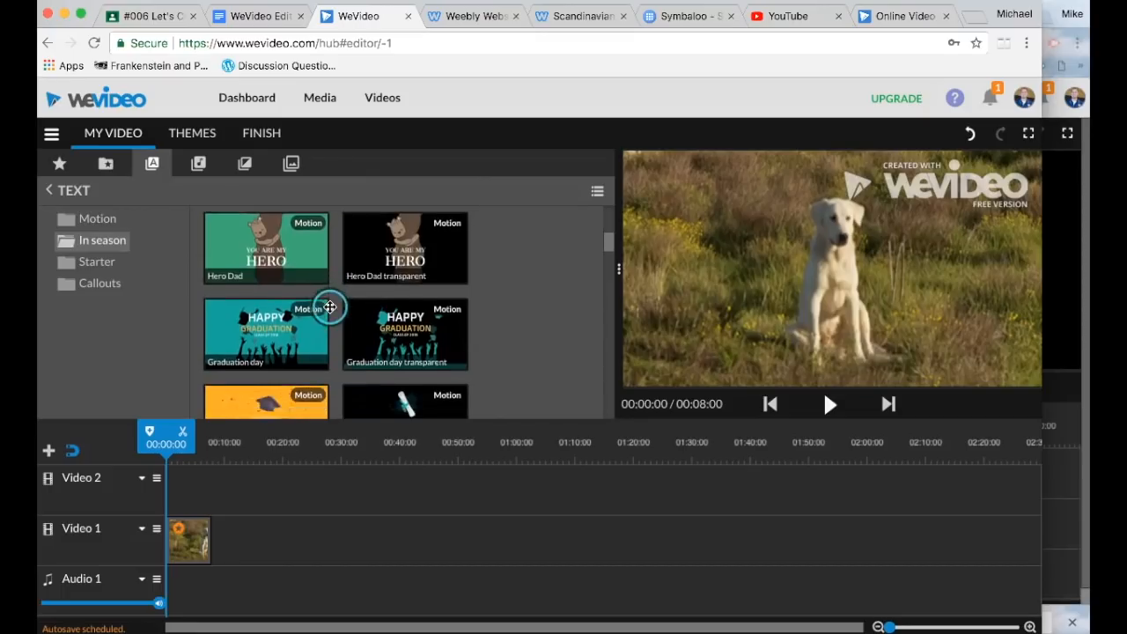
{"action": "left_click", "coordinate": [104, 263]}
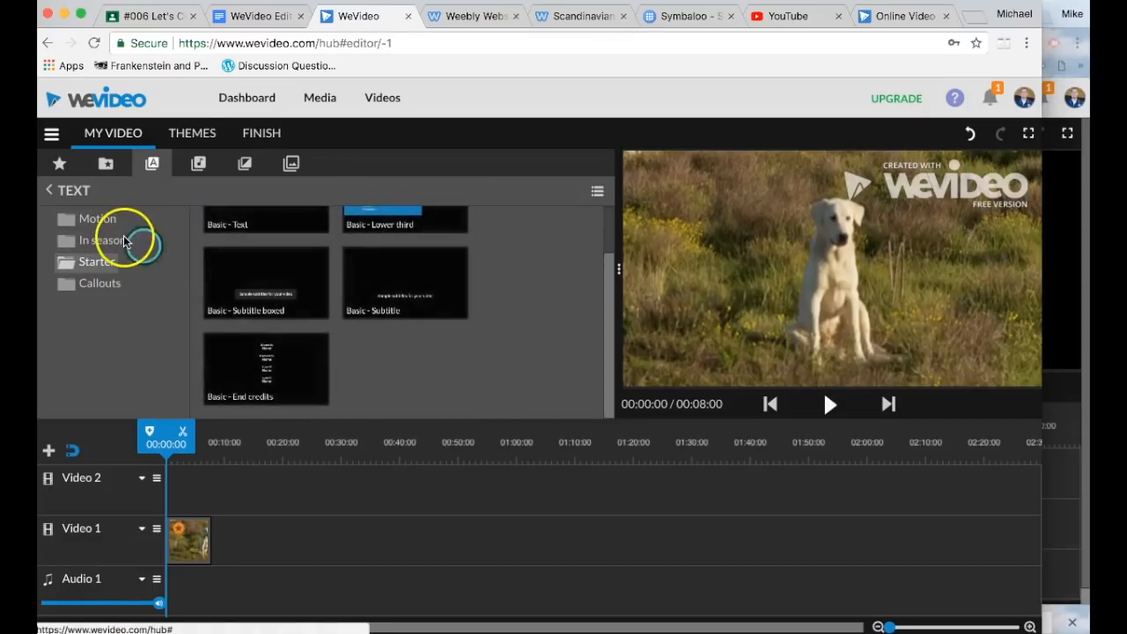
{"action": "left_click", "coordinate": [99, 219]}
{"action": "scroll", "coordinate": [290, 271], "scroll_direction": "up", "scroll_amount": 1}
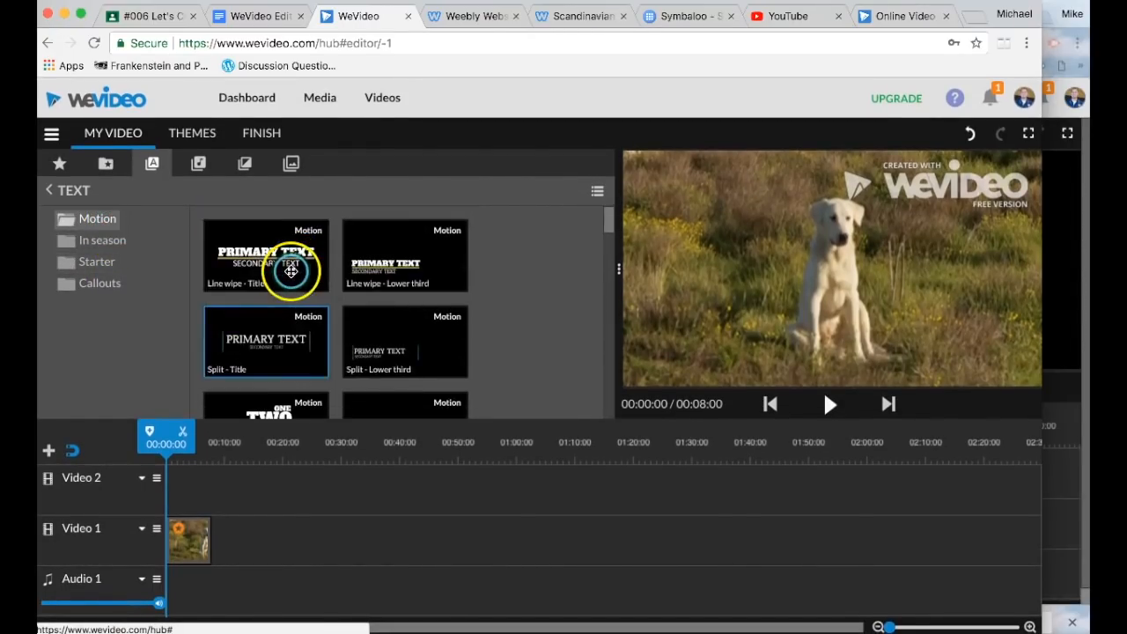
Step: Insert 'Line wipe - Title' at the start of Video 1, pushing the dog clip later, and preview it
{"action": "left_click_drag", "start_coordinate": [278, 333], "coordinate": [168, 543]}
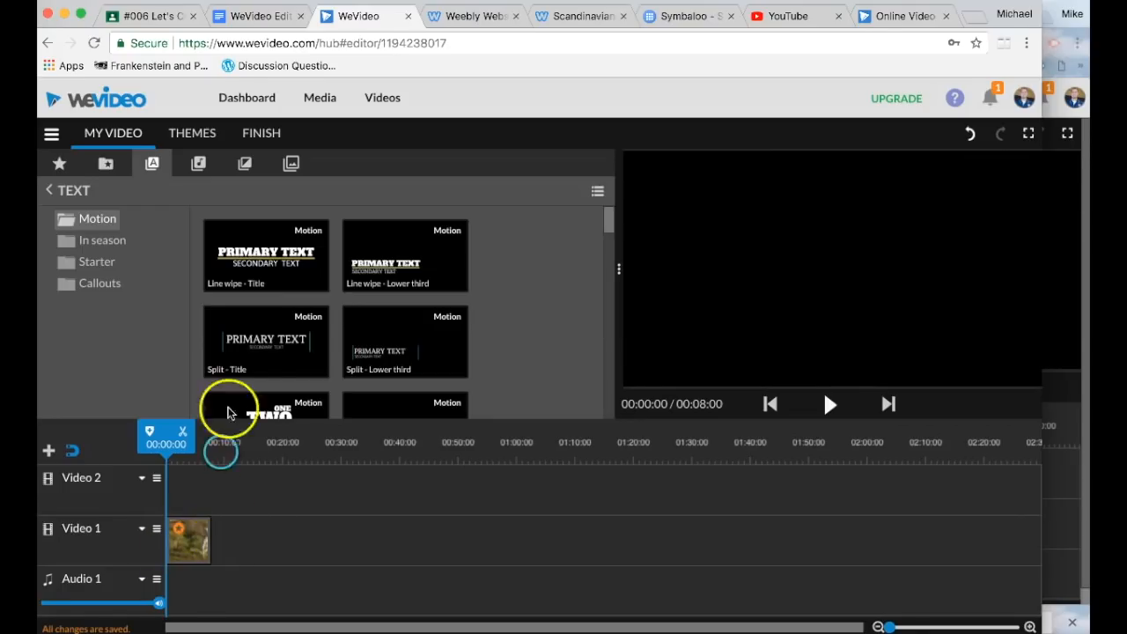
{"action": "left_click_drag", "start_coordinate": [277, 259], "coordinate": [218, 552]}
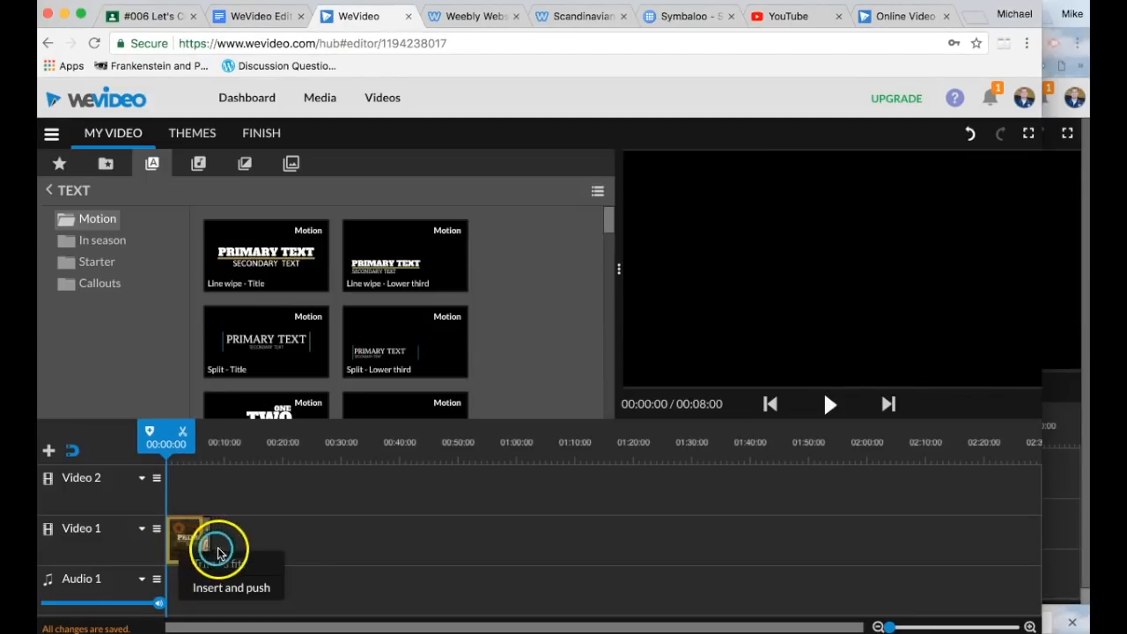
{"action": "left_click", "coordinate": [181, 578]}
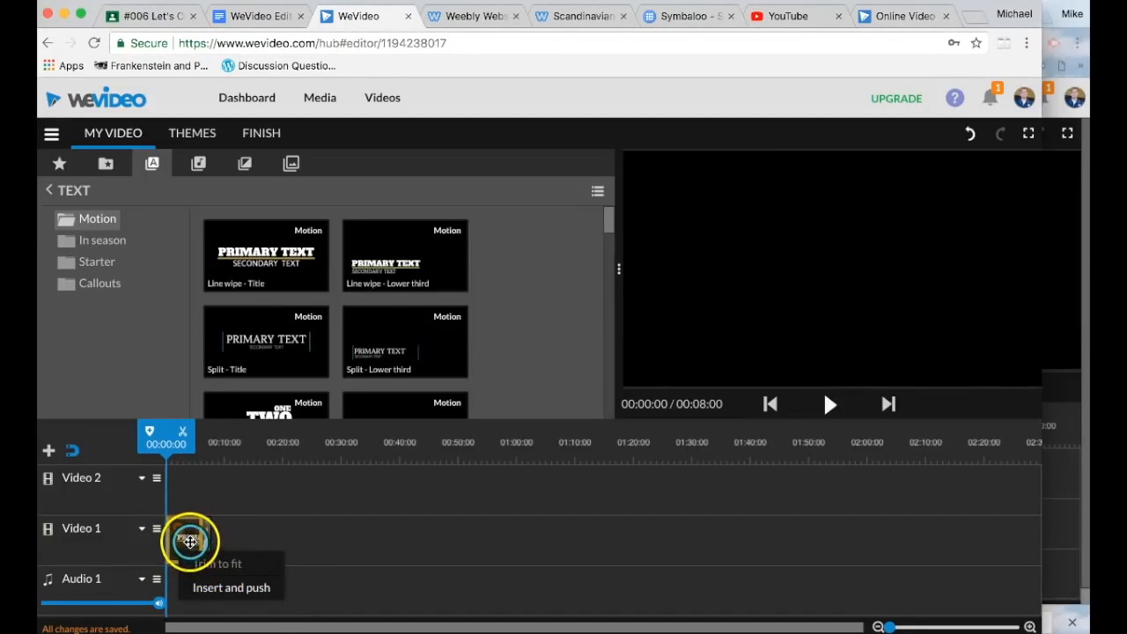
{"action": "left_click", "coordinate": [248, 588]}
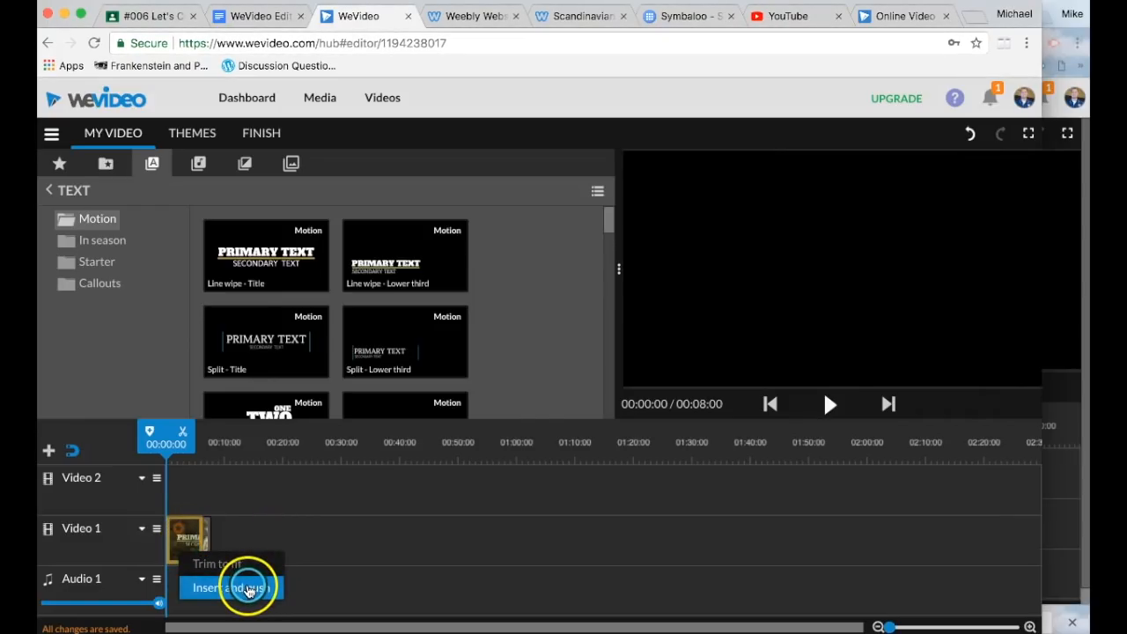
{"action": "key", "text": "space"}
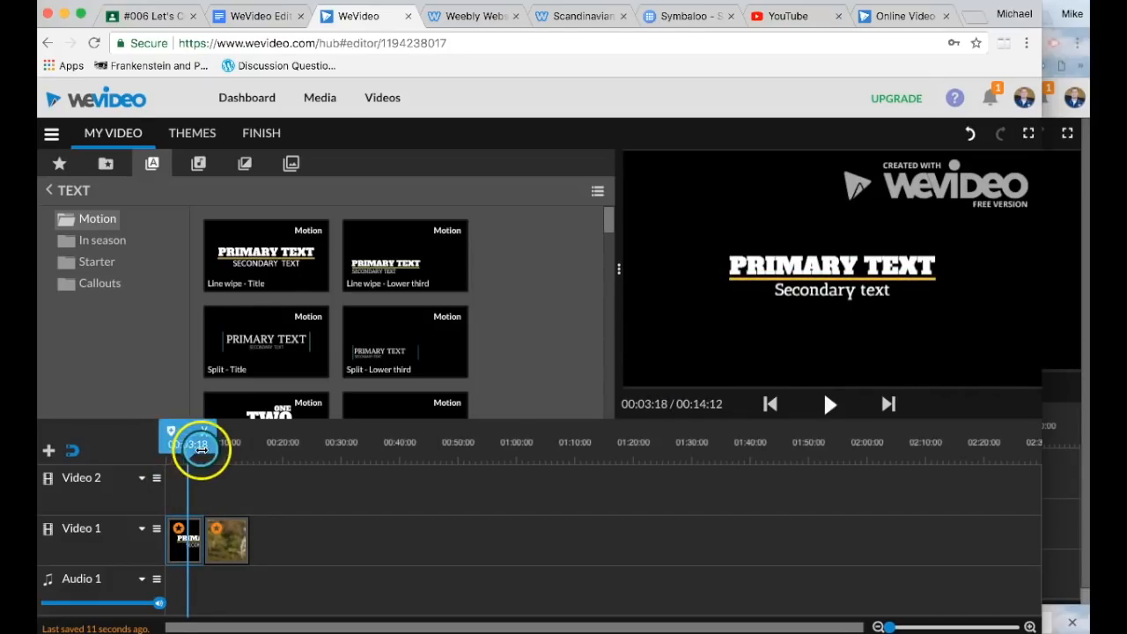
Step: Retitle the opening clip 'Dogs' over 'I LOVE DOGS', keeping AlfaSlabOne and AnticSlab fonts
{"action": "left_click", "coordinate": [187, 543]}
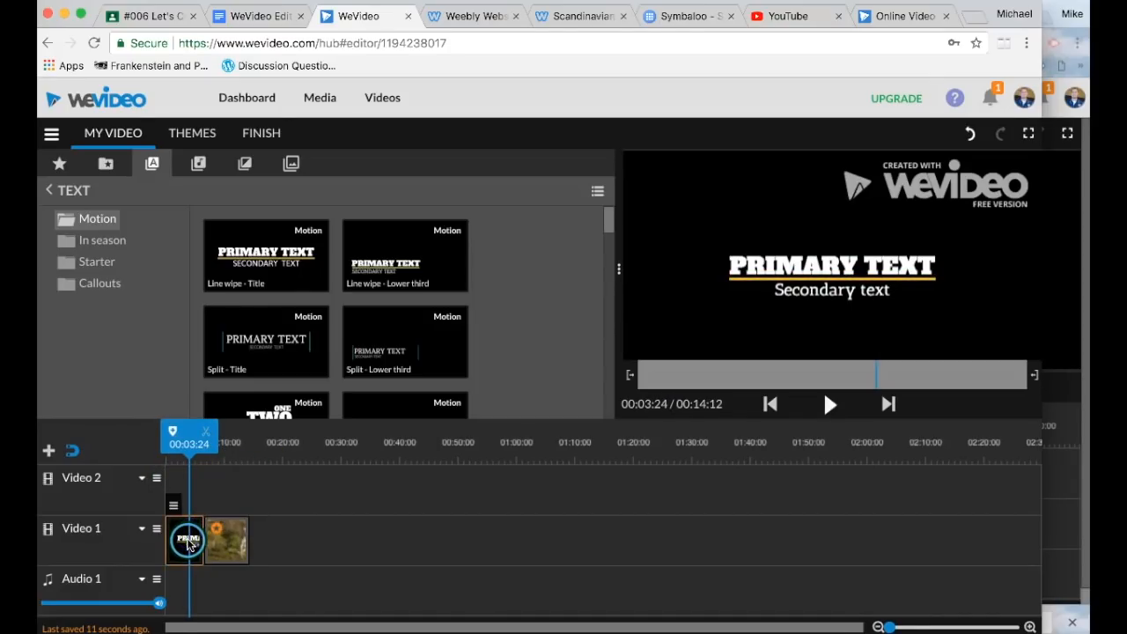
{"action": "double_click", "coordinate": [187, 543]}
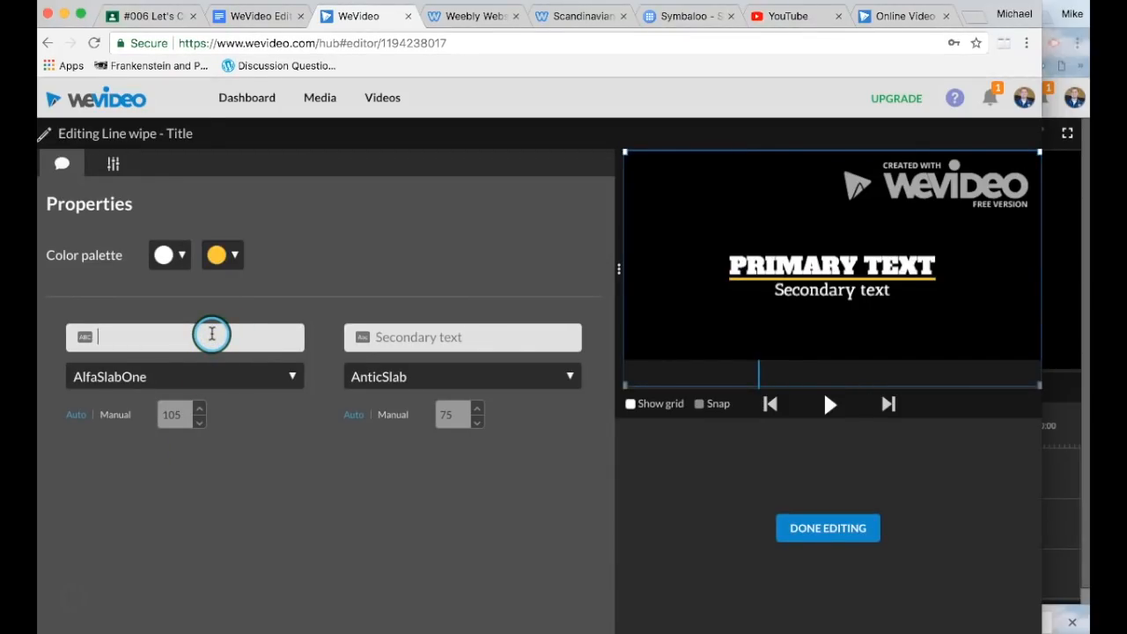
{"action": "left_click", "coordinate": [211, 333]}
{"action": "type", "text": "Dogs"}
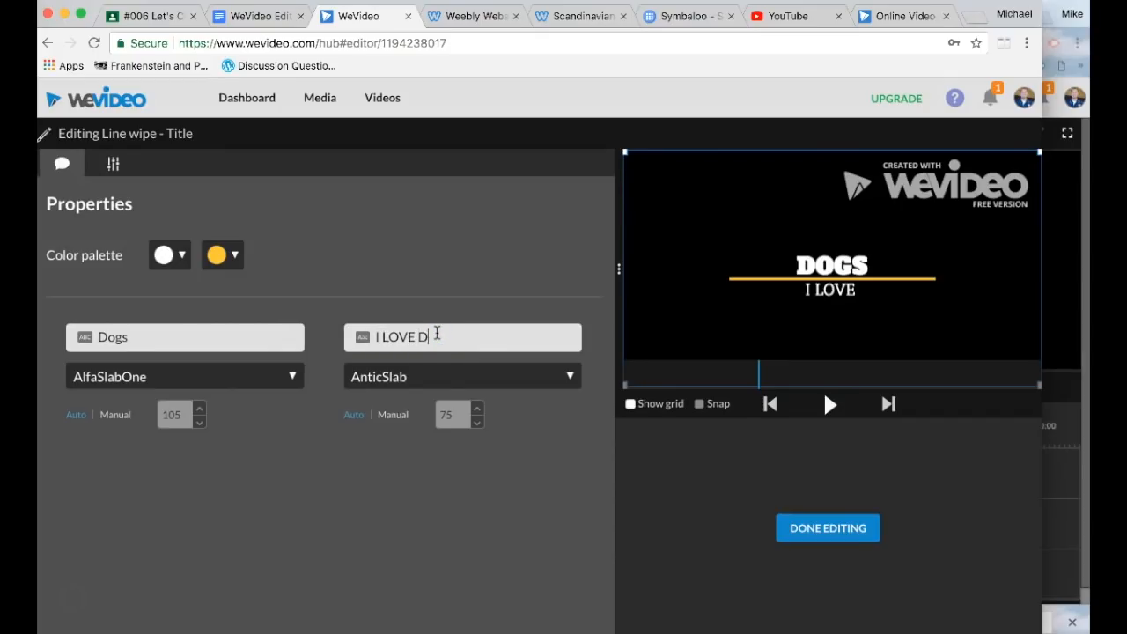
{"action": "left_click", "coordinate": [286, 379]}
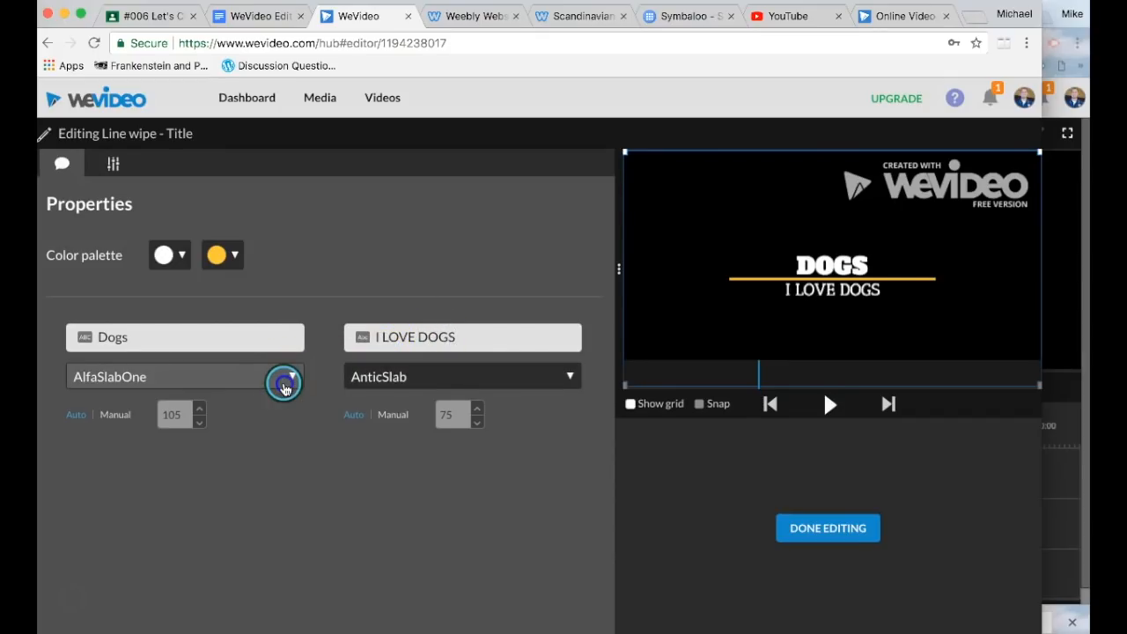
{"action": "left_click", "coordinate": [218, 462]}
{"action": "left_click", "coordinate": [533, 381]}
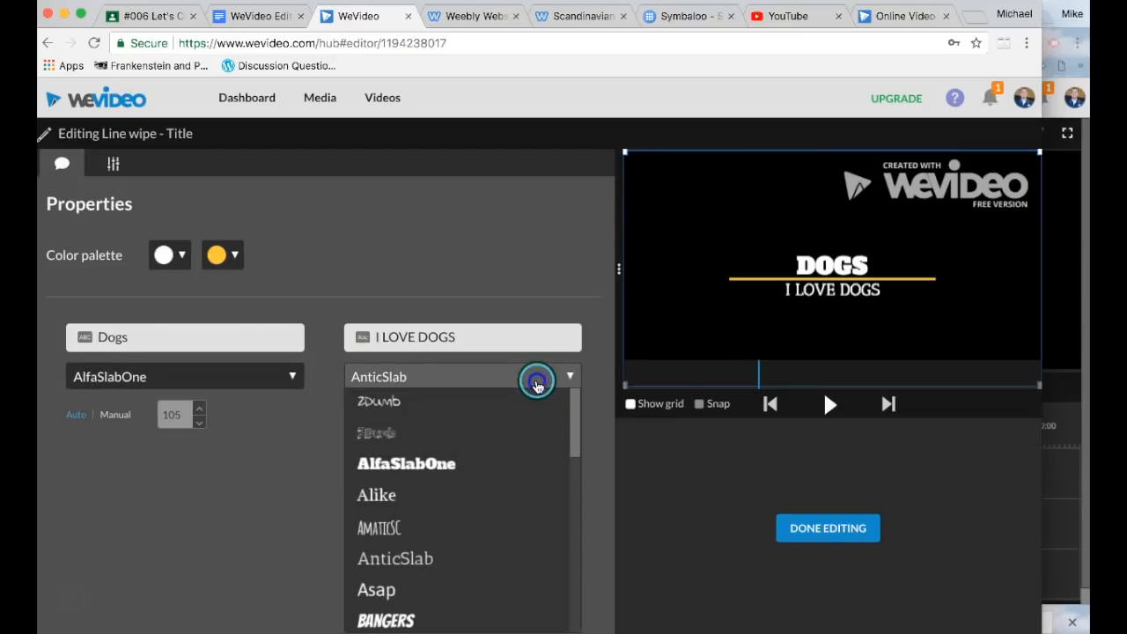
{"action": "left_click", "coordinate": [478, 553]}
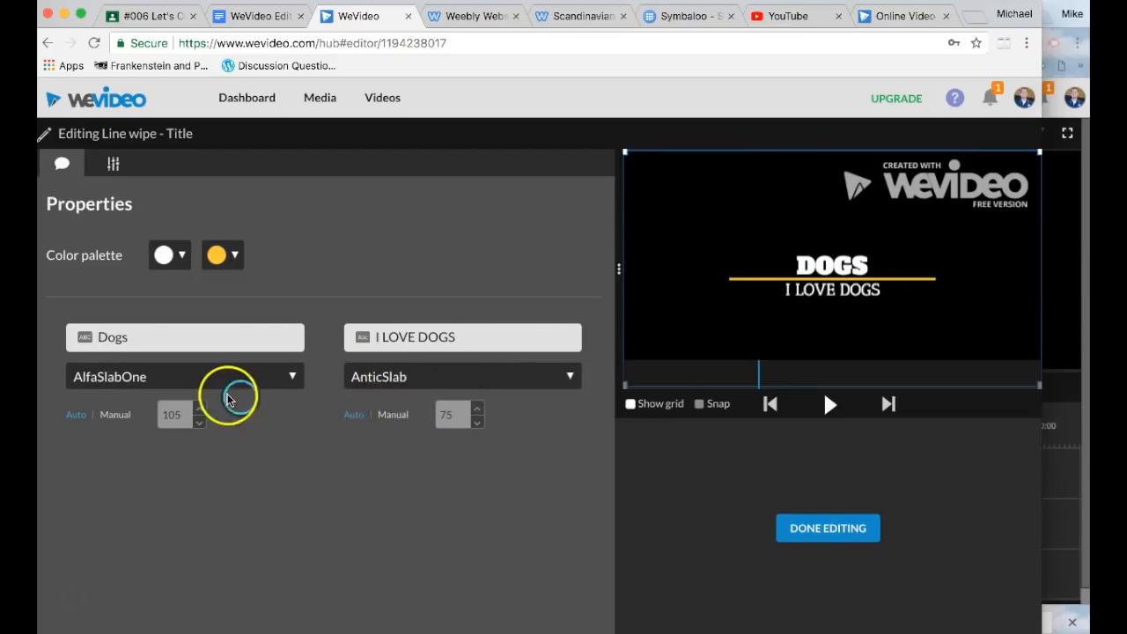
{"action": "left_click", "coordinate": [816, 528]}
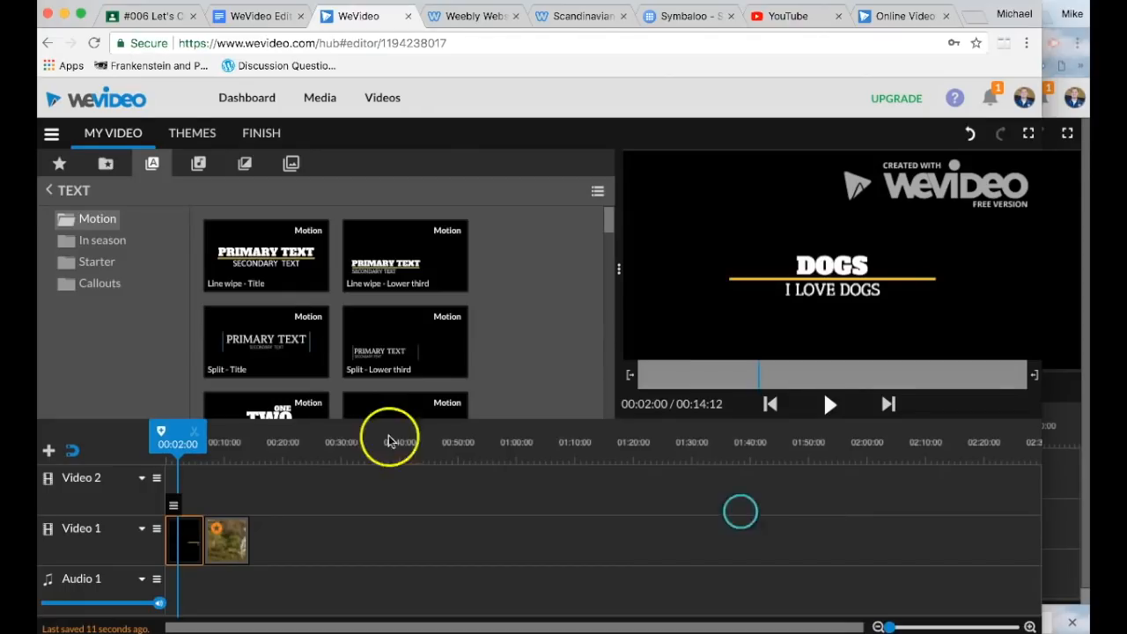
Step: Play the video from the start to check the new title
{"action": "left_click_drag", "start_coordinate": [196, 451], "coordinate": [146, 442]}
{"action": "key", "text": "space"}
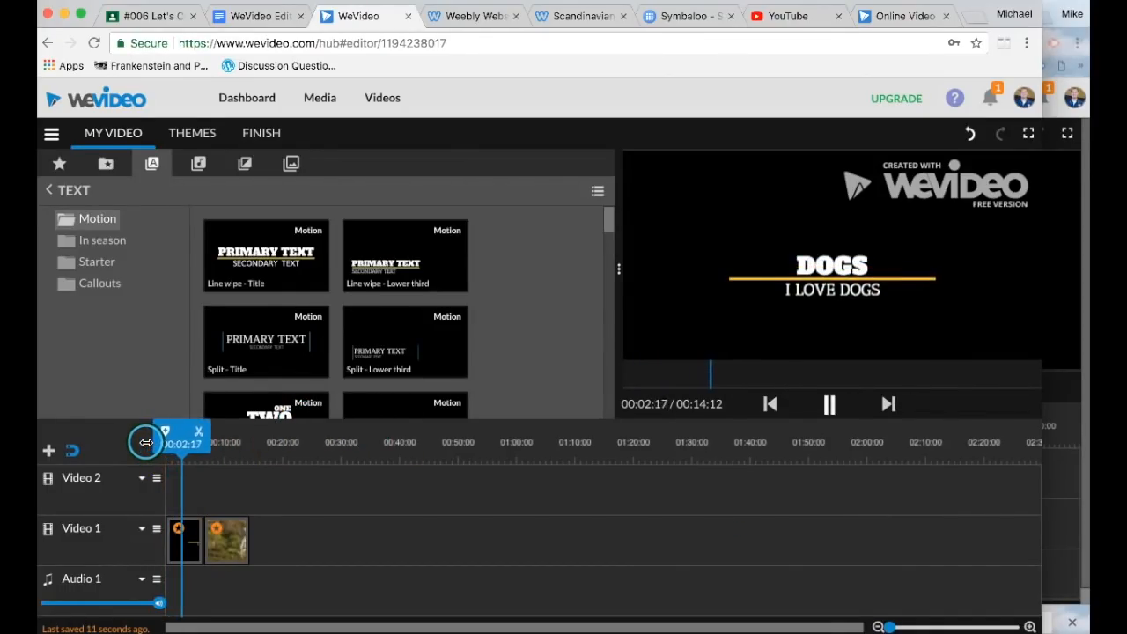
{"action": "left_click", "coordinate": [220, 490]}
Step: Search stock footage for 'dogs' and drag the 'Dogs Playing In Water' clip onto the end of Video 1
{"action": "left_click", "coordinate": [61, 165]}
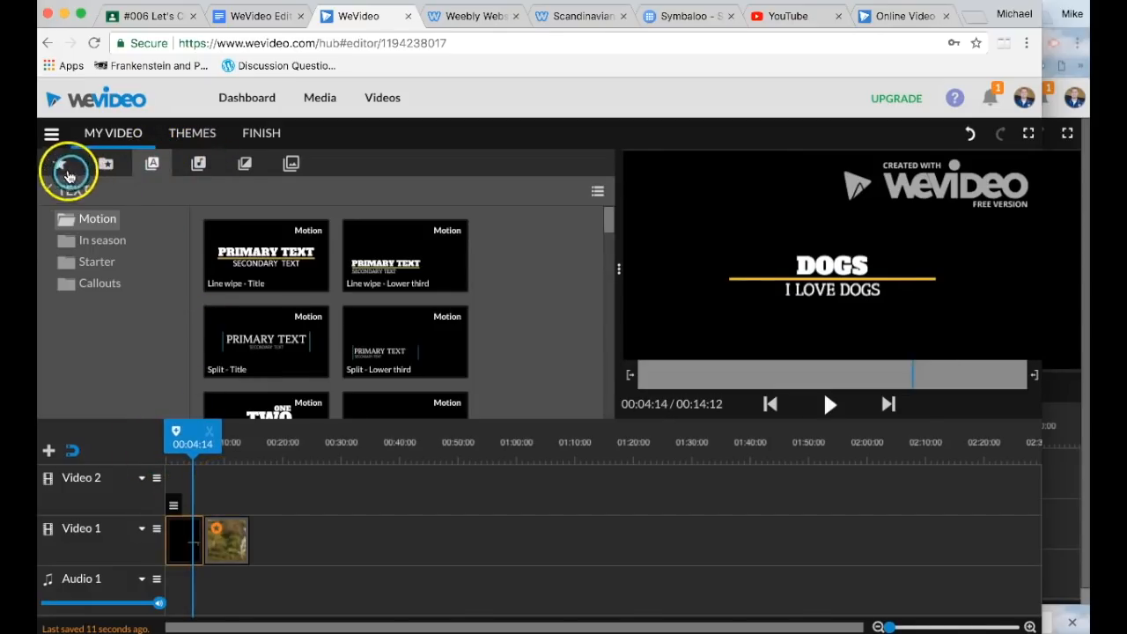
{"action": "left_click", "coordinate": [245, 205]}
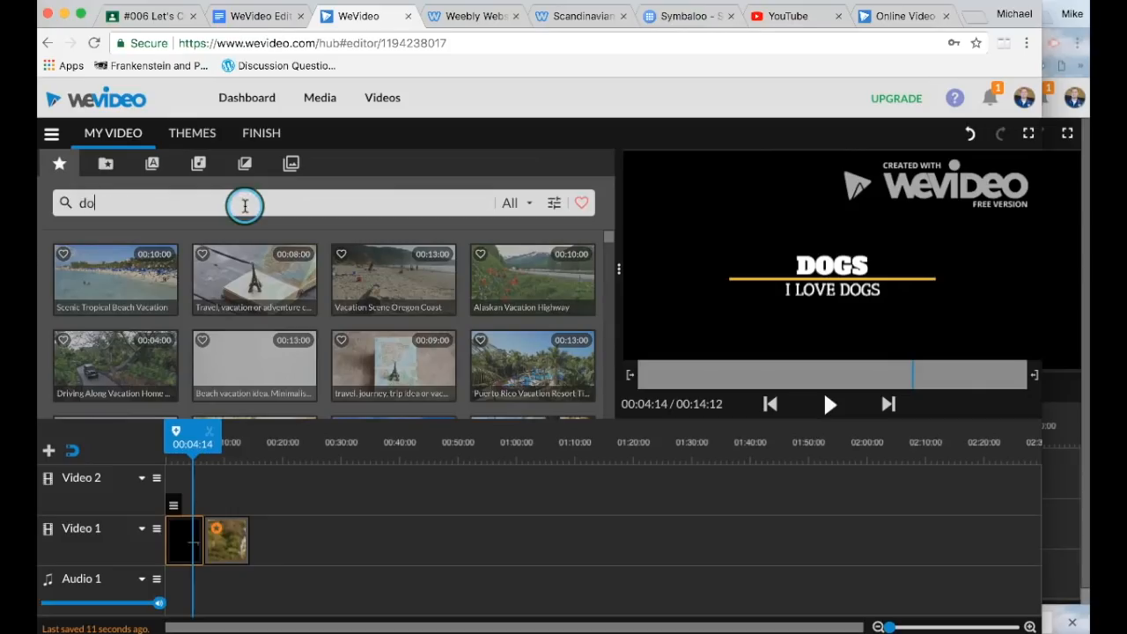
{"action": "key", "text": "Return"}
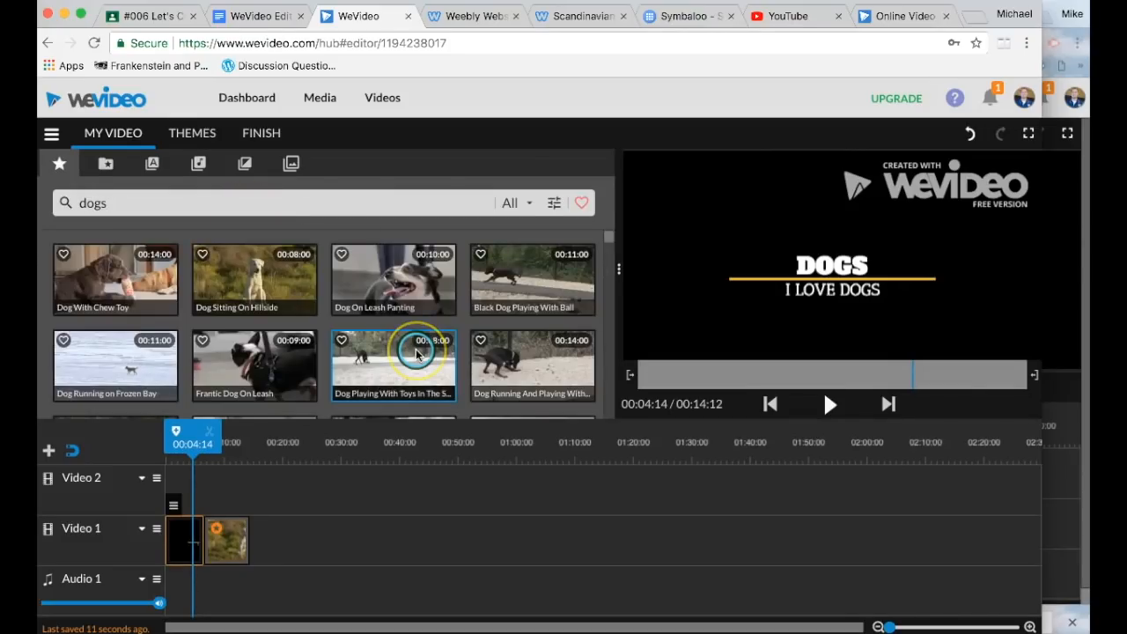
{"action": "scroll", "coordinate": [417, 353], "scroll_direction": "down", "scroll_amount": 2}
{"action": "left_click_drag", "start_coordinate": [393, 294], "coordinate": [281, 544]}
{"action": "scroll", "coordinate": [274, 330], "scroll_direction": "down", "scroll_amount": 5}
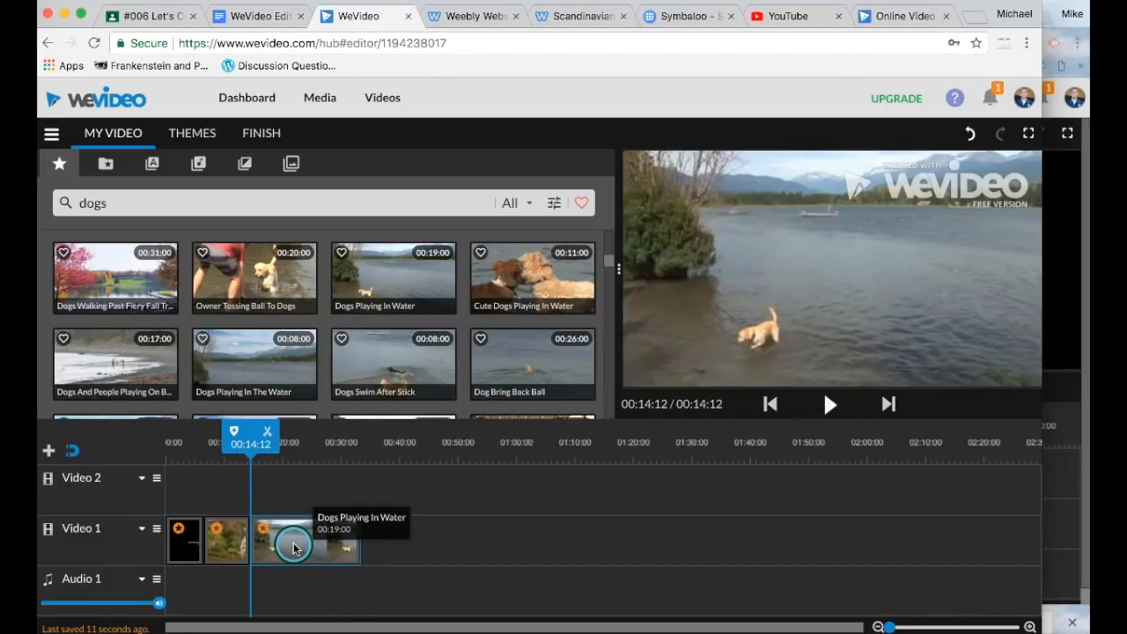
{"action": "left_click", "coordinate": [151, 16]}
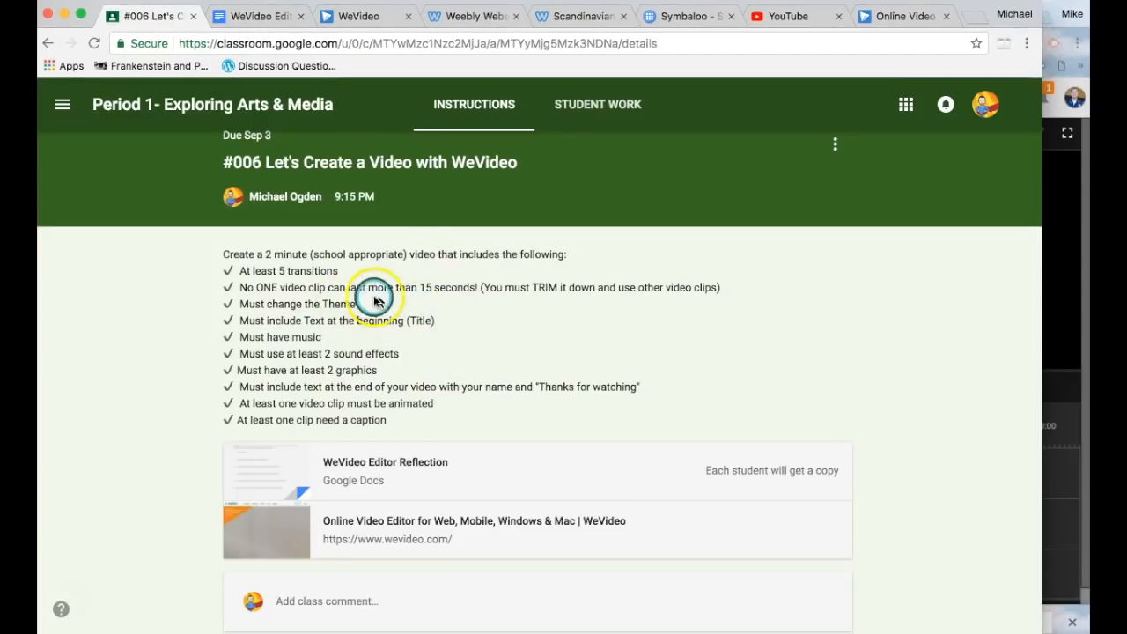
{"action": "left_click", "coordinate": [416, 291]}
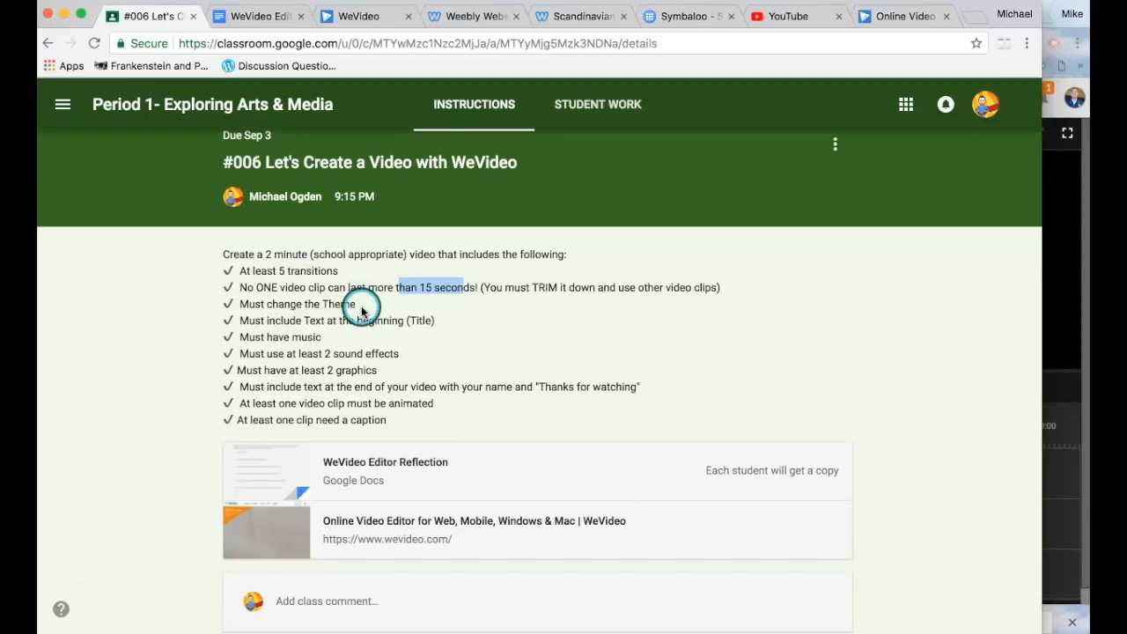
{"action": "left_click", "coordinate": [452, 296]}
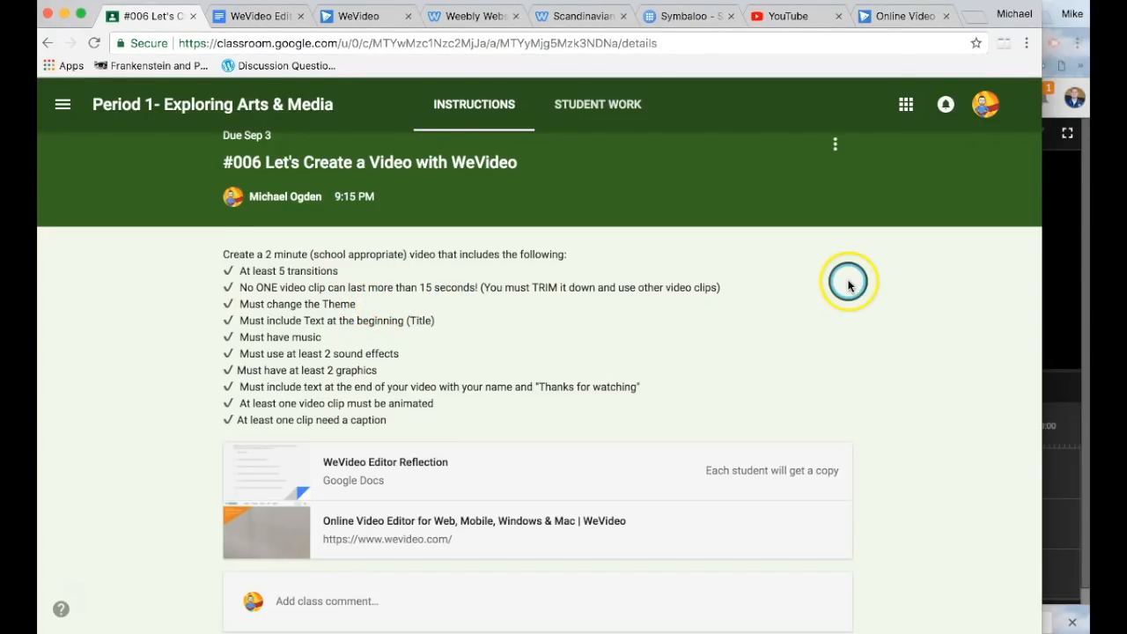
{"action": "left_click", "coordinate": [1067, 236]}
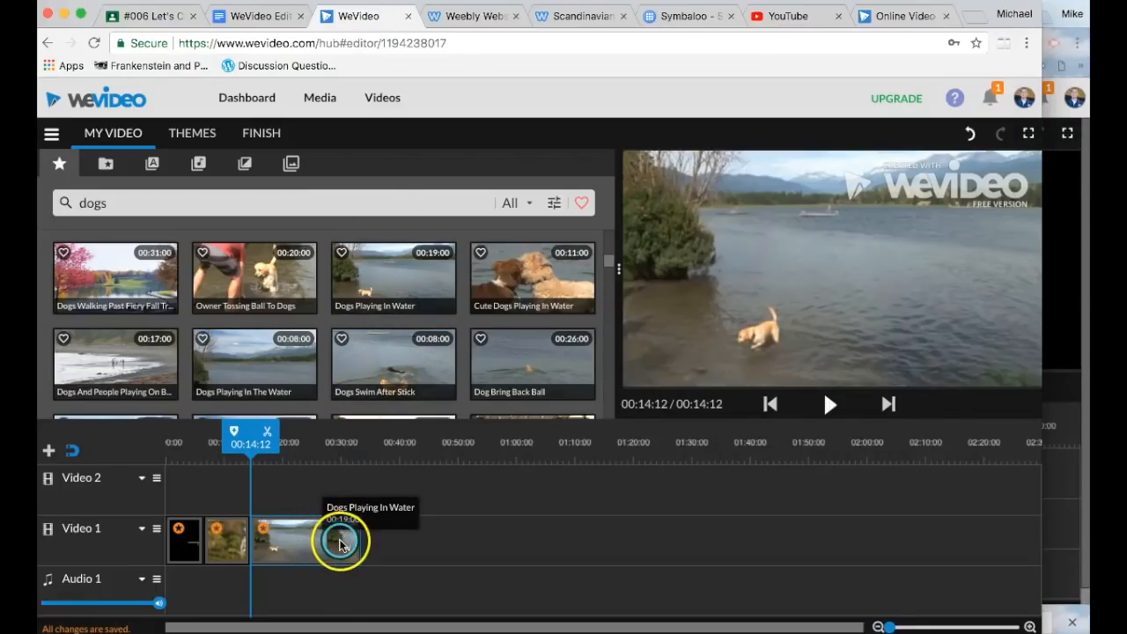
Step: Trim the Dogs Playing In Water clip to 00:14:02, preview the video, and go back to the Classroom assignment
{"action": "left_click_drag", "start_coordinate": [370, 547], "coordinate": [308, 519]}
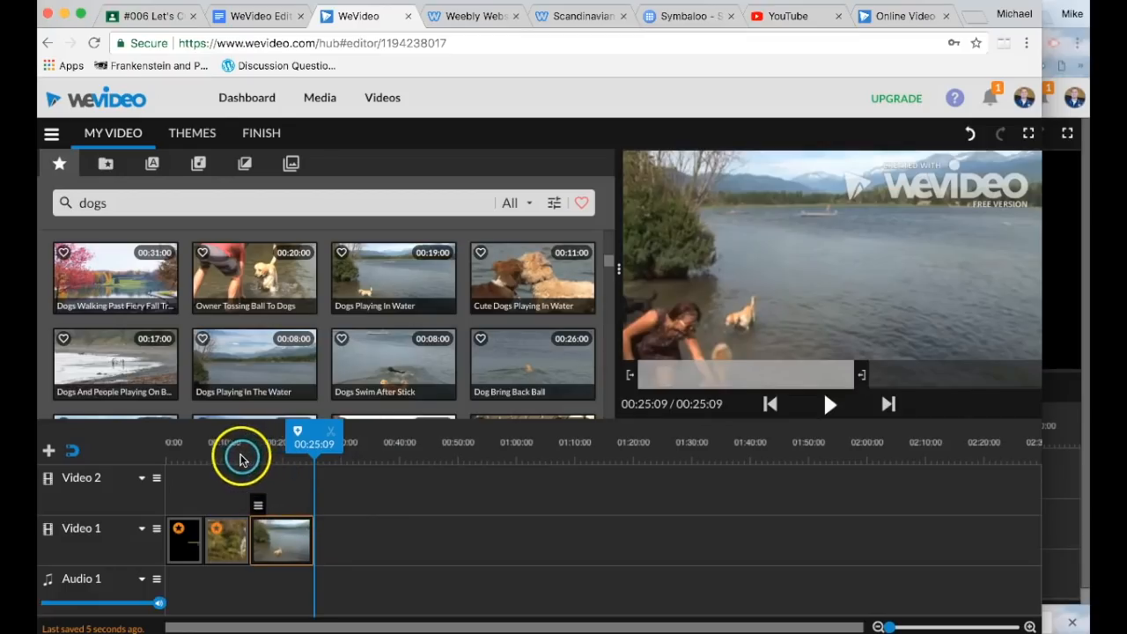
{"action": "left_click", "coordinate": [169, 455]}
{"action": "key", "text": "space"}
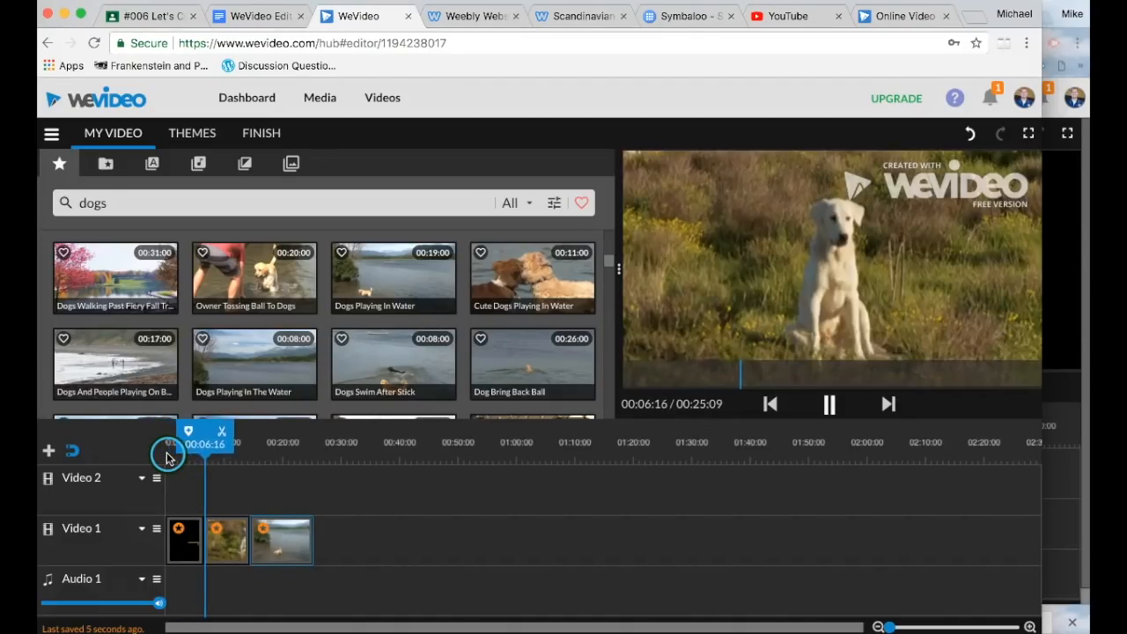
{"action": "key", "text": "space"}
{"action": "left_click", "coordinate": [163, 15]}
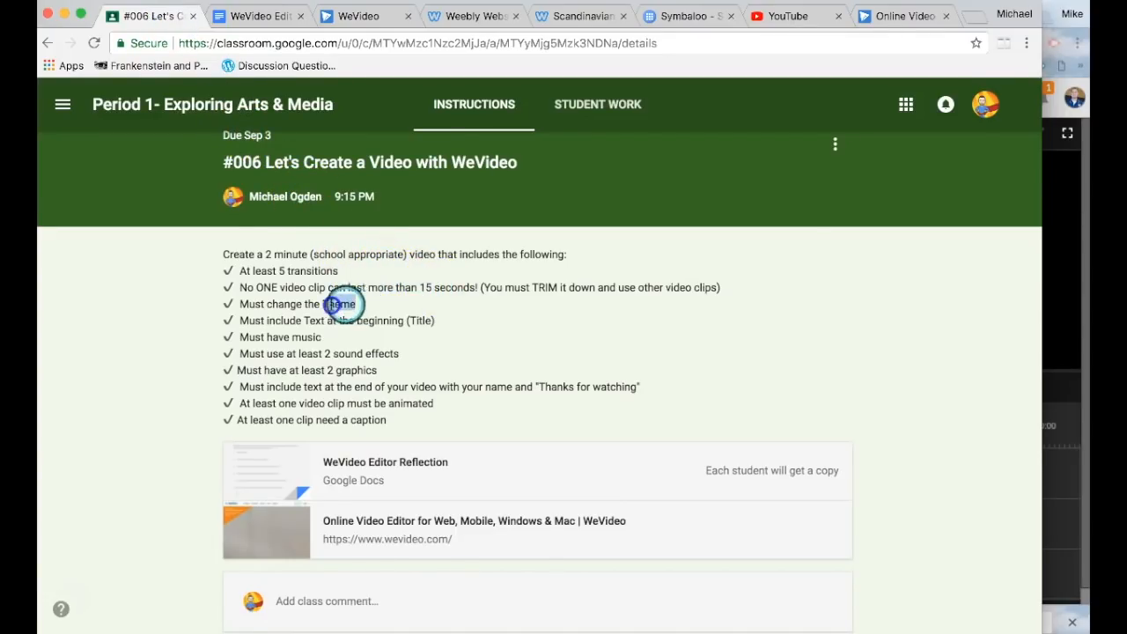
Step: Apply the Bold and Distinct theme from the Themes gallery to the dog video project
{"action": "left_click", "coordinate": [360, 18]}
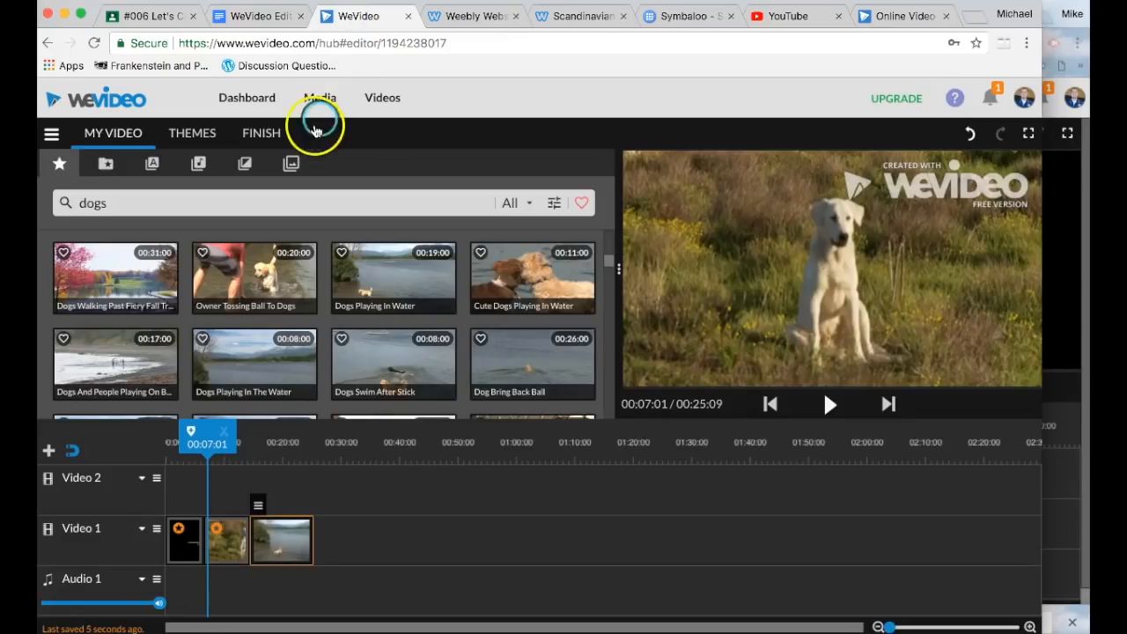
{"action": "left_click", "coordinate": [205, 139]}
{"action": "scroll", "coordinate": [287, 323], "scroll_direction": "down", "scroll_amount": 10}
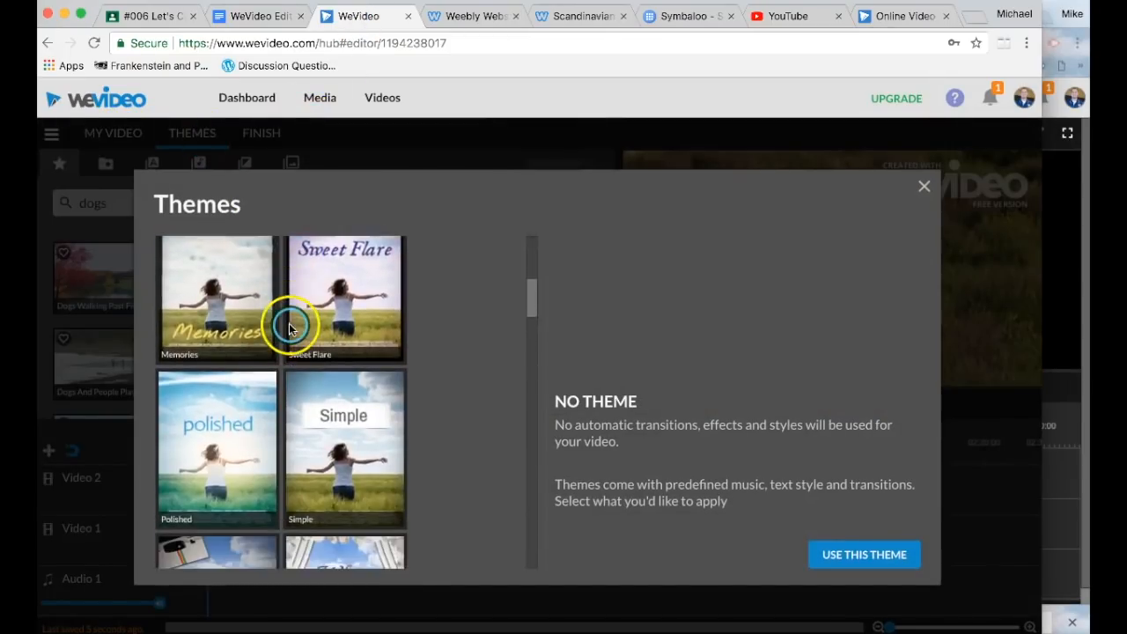
{"action": "scroll", "coordinate": [289, 329], "scroll_direction": "down", "scroll_amount": 10}
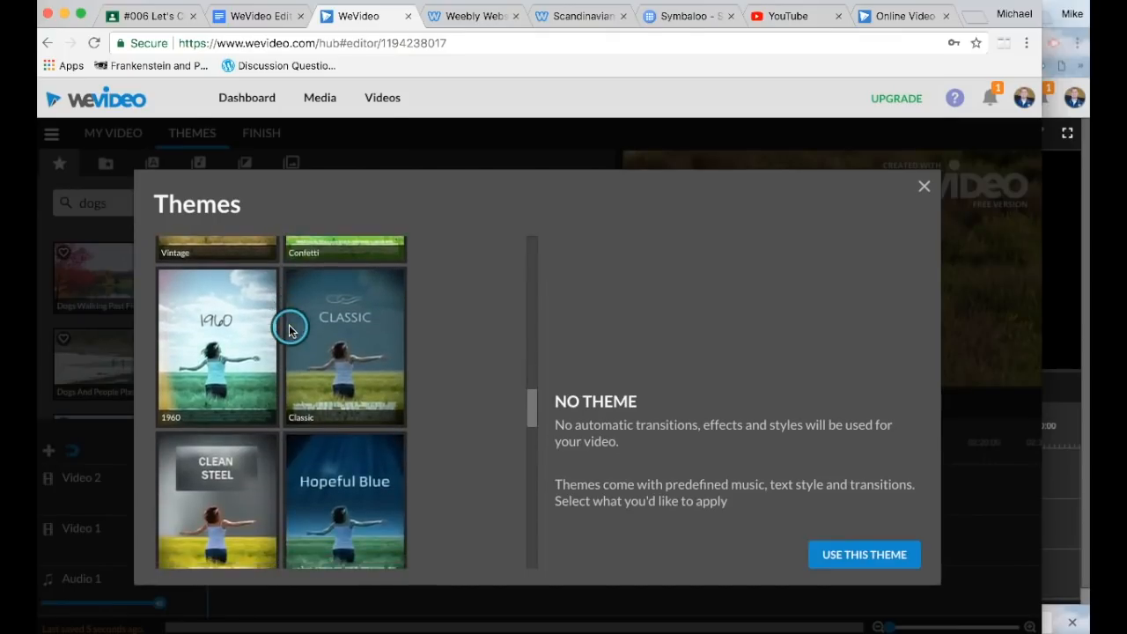
{"action": "scroll", "coordinate": [290, 327], "scroll_direction": "down", "scroll_amount": 5}
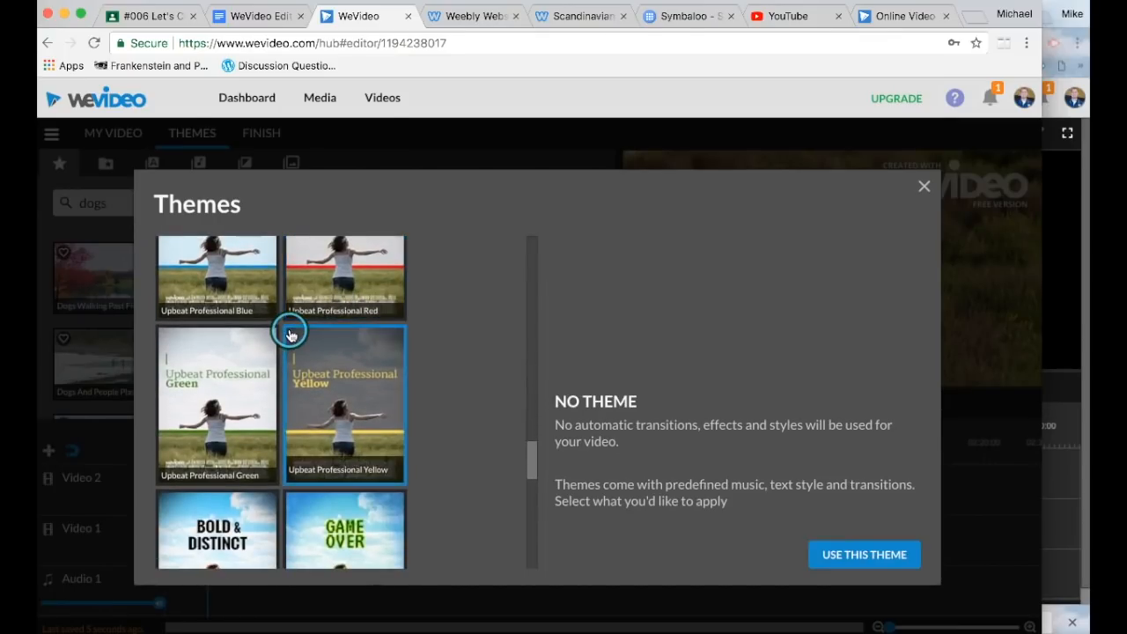
{"action": "left_click", "coordinate": [227, 350]}
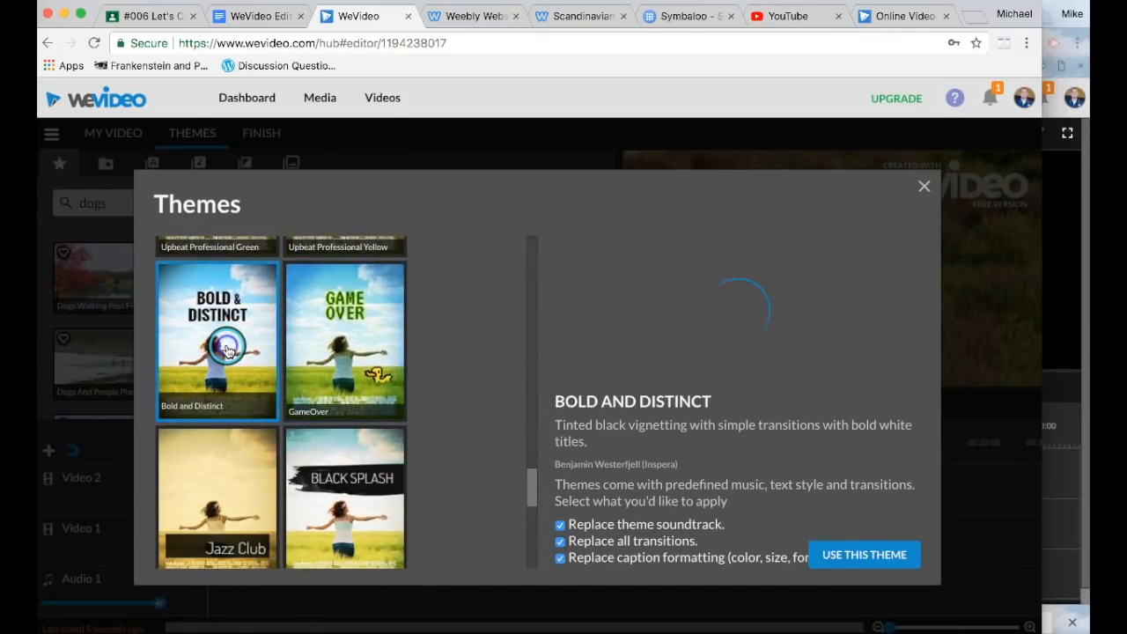
{"action": "left_click", "coordinate": [849, 557]}
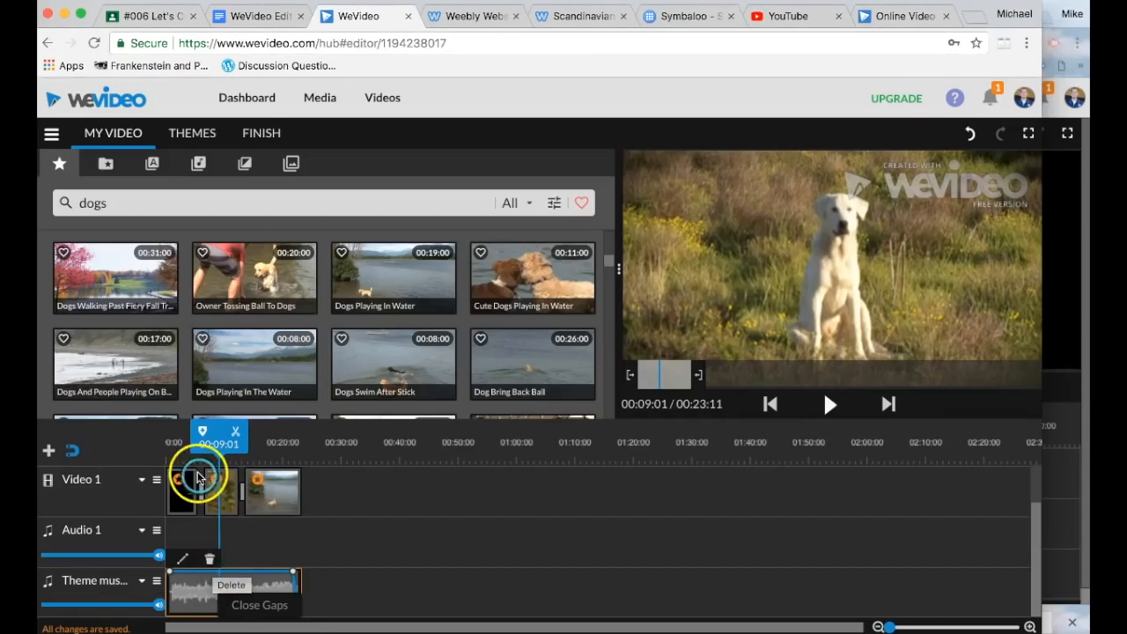
{"action": "left_click_drag", "start_coordinate": [219, 437], "coordinate": [167, 469]}
{"action": "scroll", "coordinate": [211, 541], "scroll_direction": "up", "scroll_amount": 1}
{"action": "left_click", "coordinate": [211, 542]}
{"action": "key", "text": "space"}
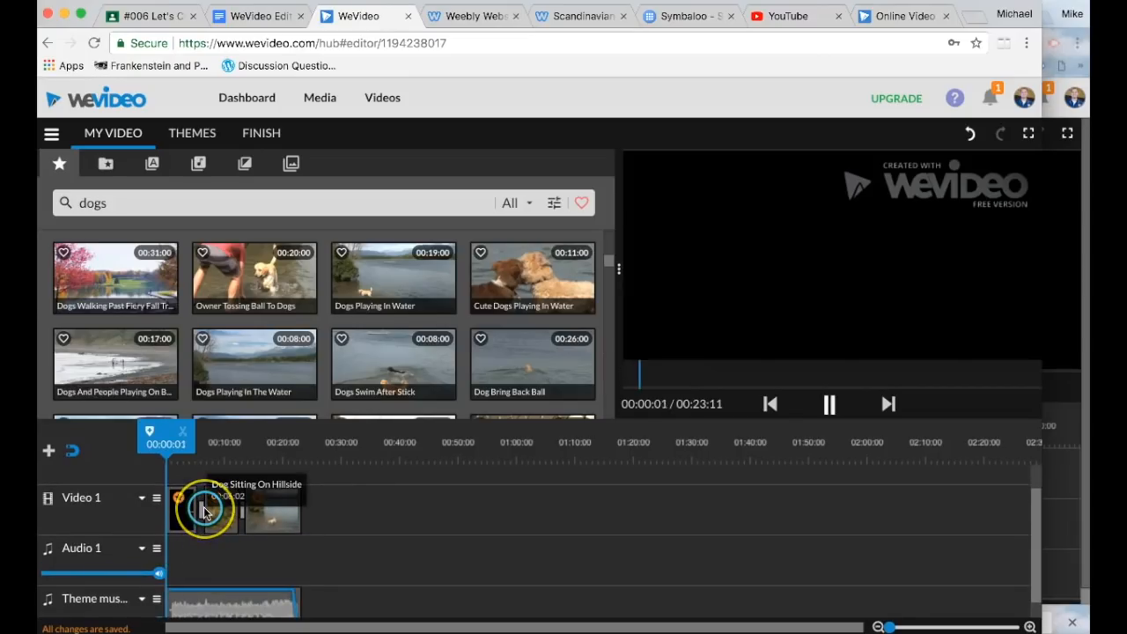
{"action": "key", "text": "XF86AudioRaiseVolume"}
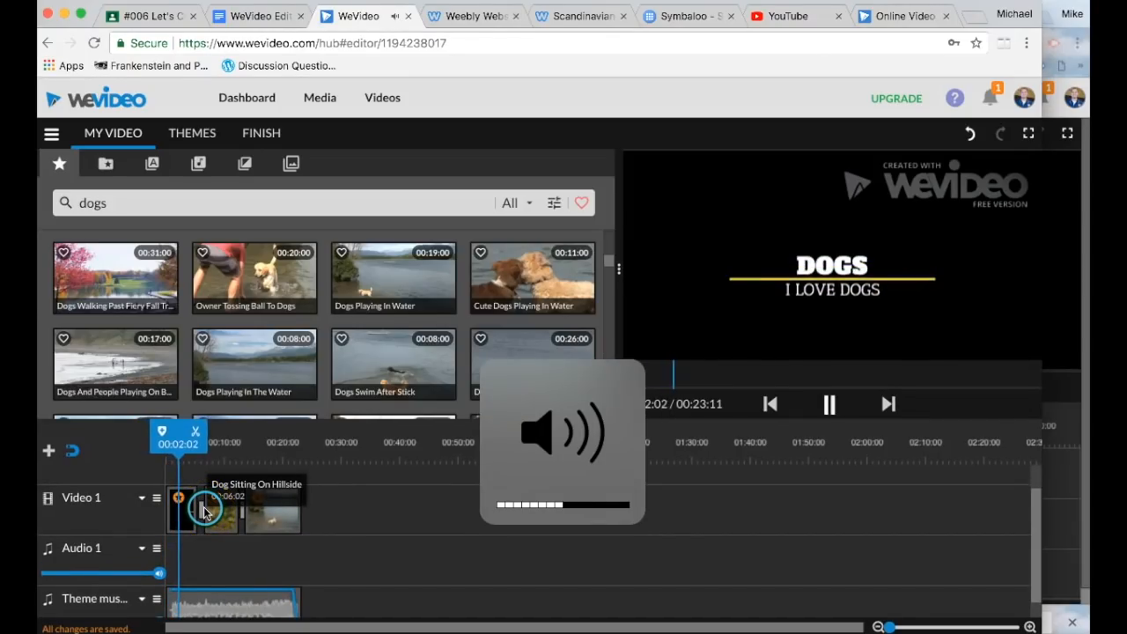
{"action": "left_click", "coordinate": [204, 510]}
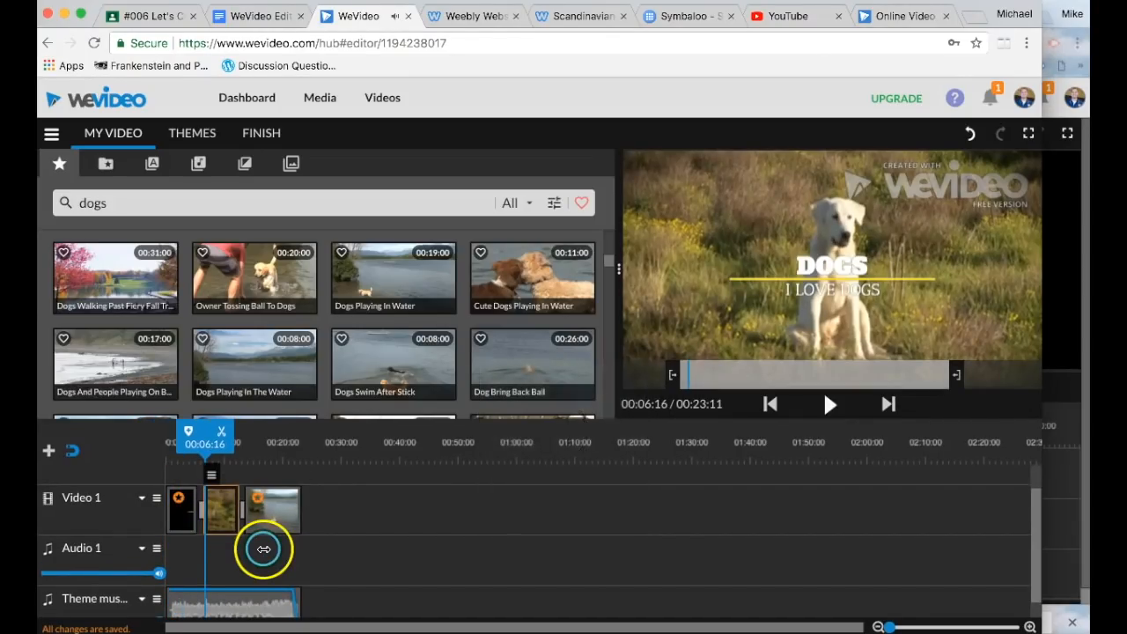
{"action": "key", "text": "space"}
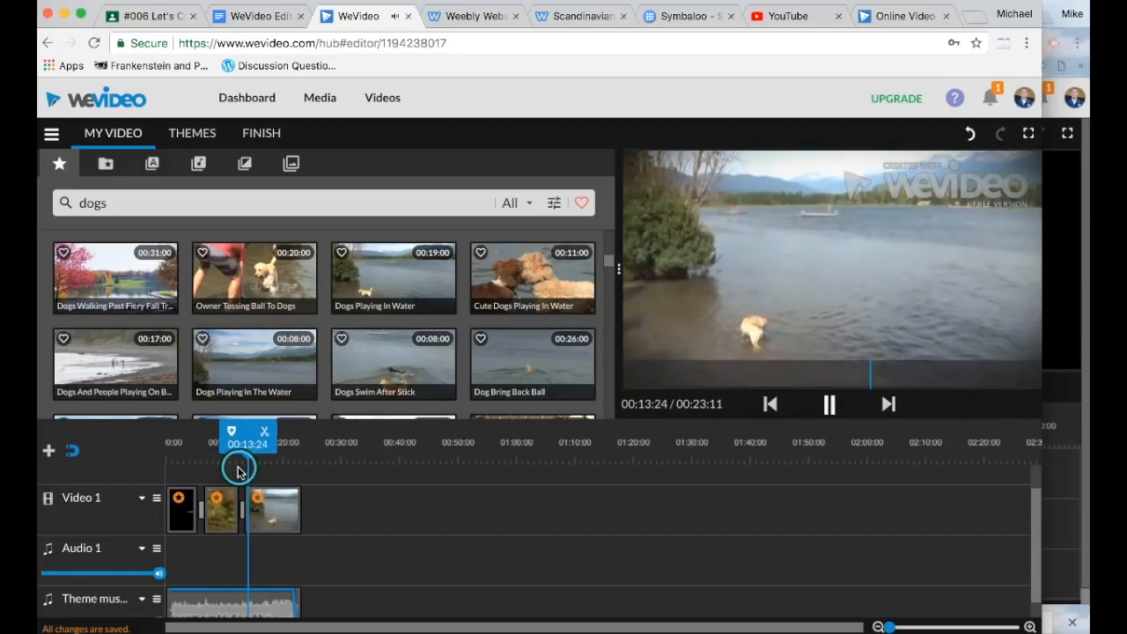
{"action": "key", "text": "space"}
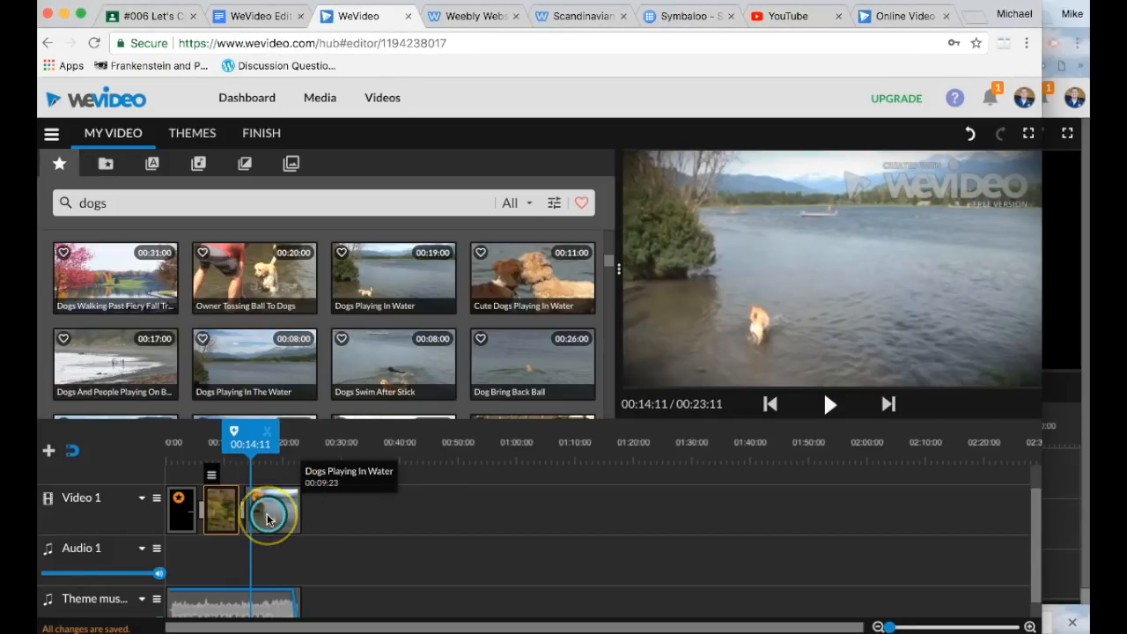
{"action": "scroll", "coordinate": [267, 513], "scroll_direction": "up", "scroll_amount": 1}
{"action": "scroll", "coordinate": [267, 515], "scroll_direction": "down", "scroll_amount": 1}
{"action": "scroll", "coordinate": [267, 515], "scroll_direction": "up", "scroll_amount": 1}
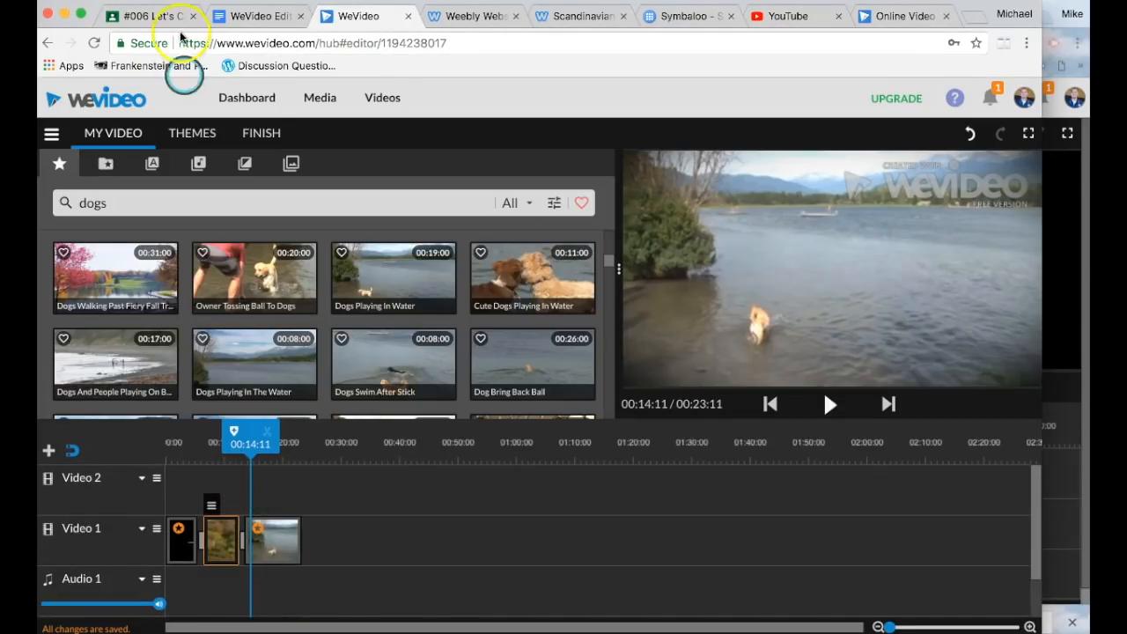
{"action": "left_click", "coordinate": [169, 17]}
{"action": "left_click", "coordinate": [438, 373]}
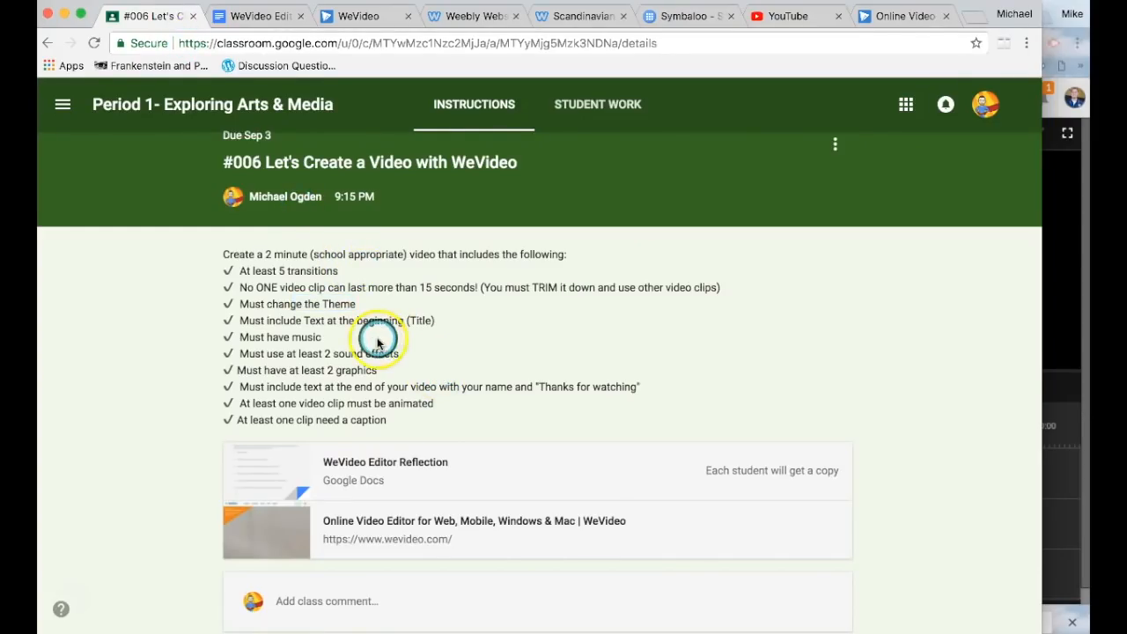
{"action": "left_click", "coordinate": [359, 272]}
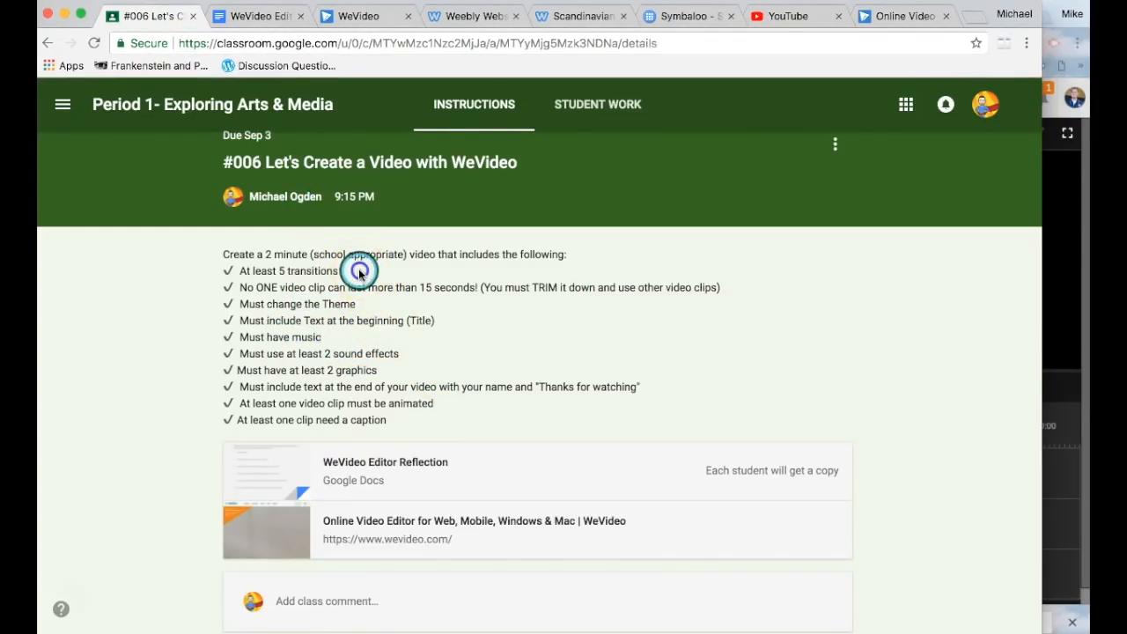
{"action": "left_click", "coordinate": [341, 267]}
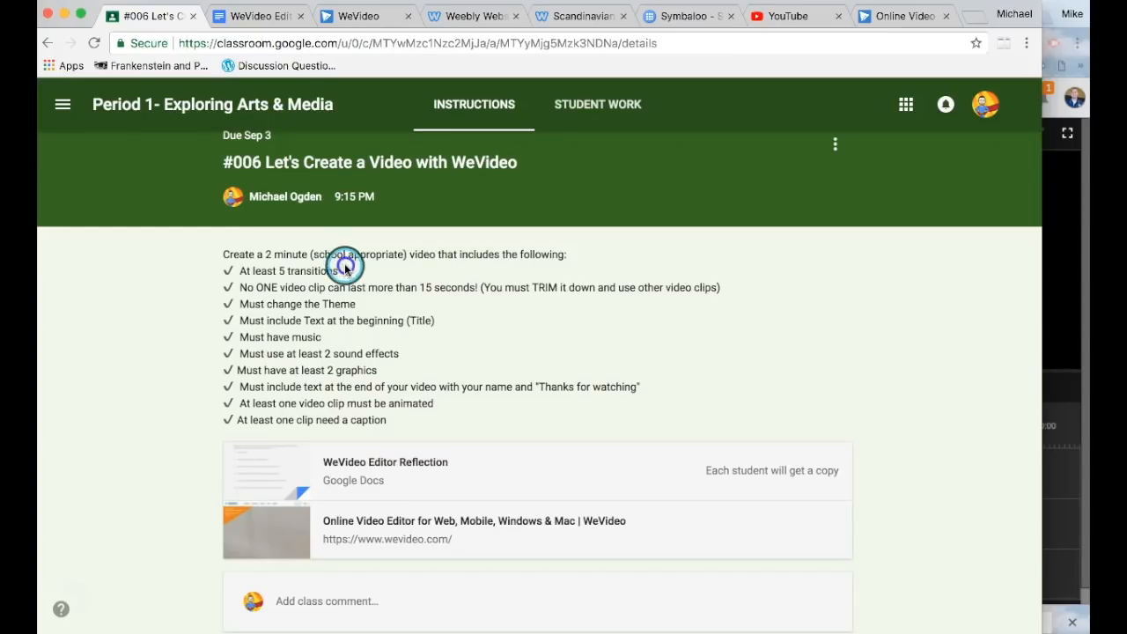
{"action": "left_click_drag", "start_coordinate": [345, 268], "coordinate": [261, 257]}
{"action": "left_click", "coordinate": [344, 21]}
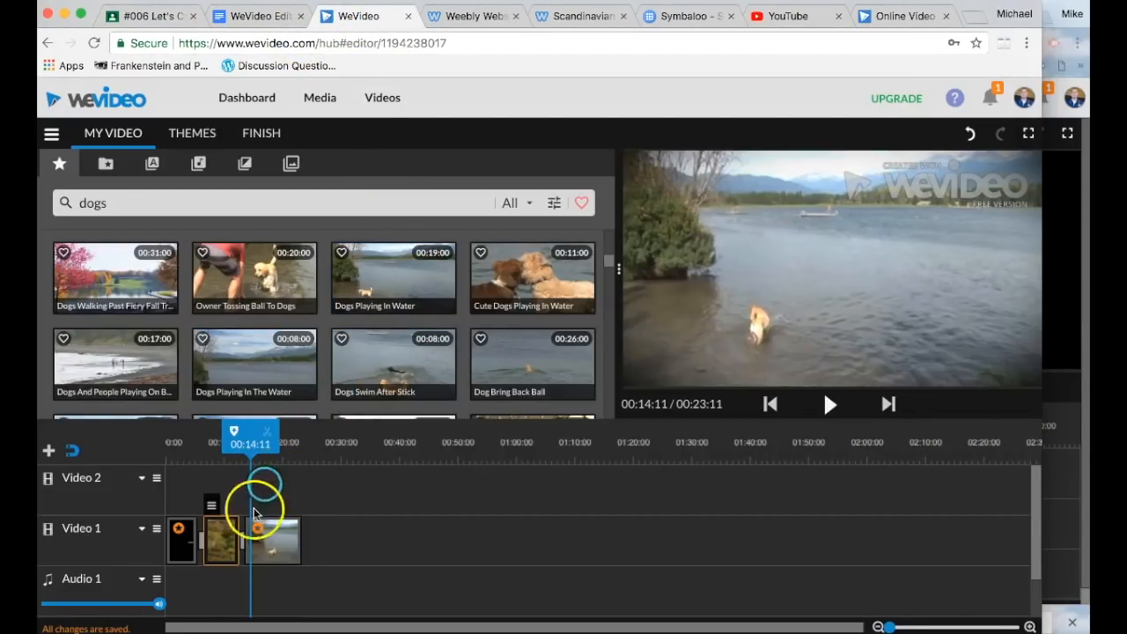
Step: Add the Parasol transition between the last two clips and preview it
{"action": "left_click", "coordinate": [247, 165]}
{"action": "scroll", "coordinate": [298, 305], "scroll_direction": "down", "scroll_amount": 5}
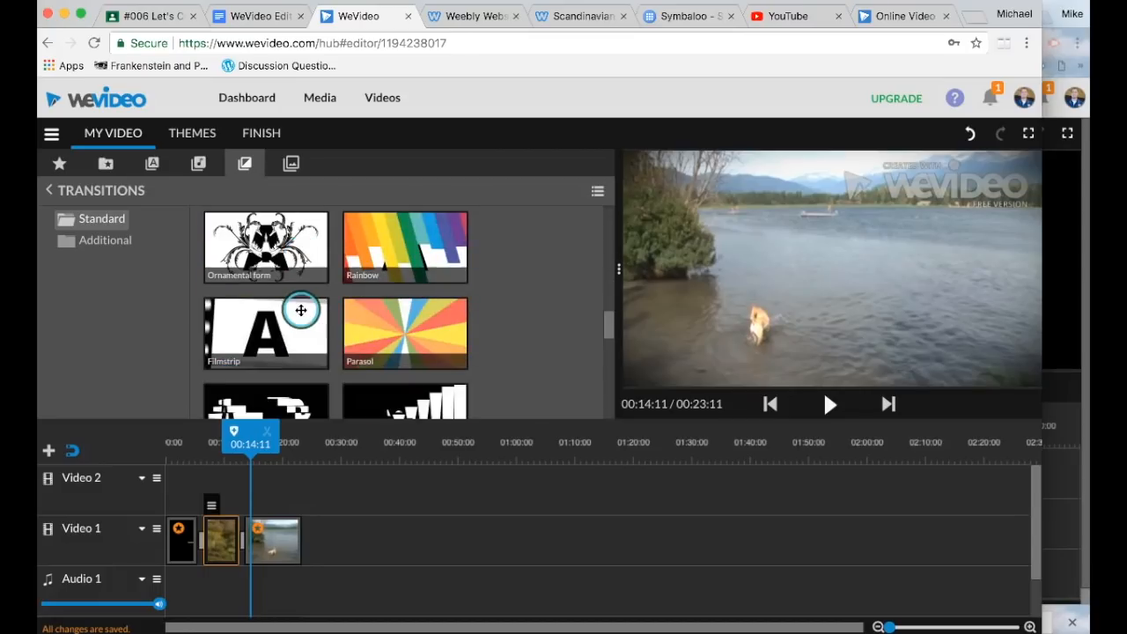
{"action": "scroll", "coordinate": [317, 308], "scroll_direction": "down", "scroll_amount": 1}
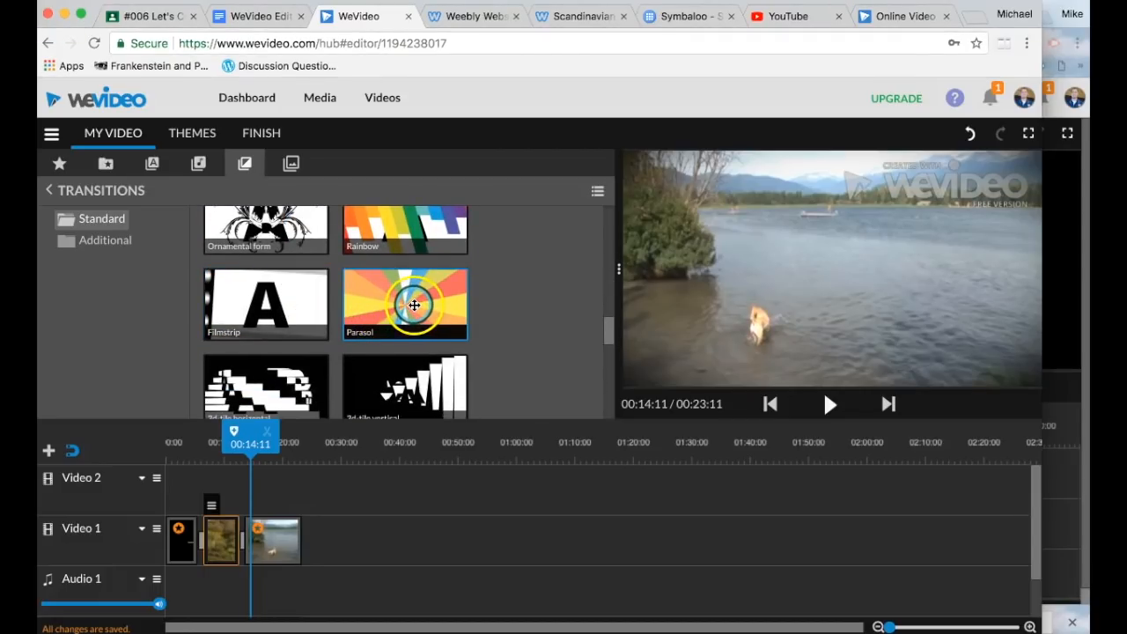
{"action": "left_click_drag", "start_coordinate": [414, 304], "coordinate": [251, 543]}
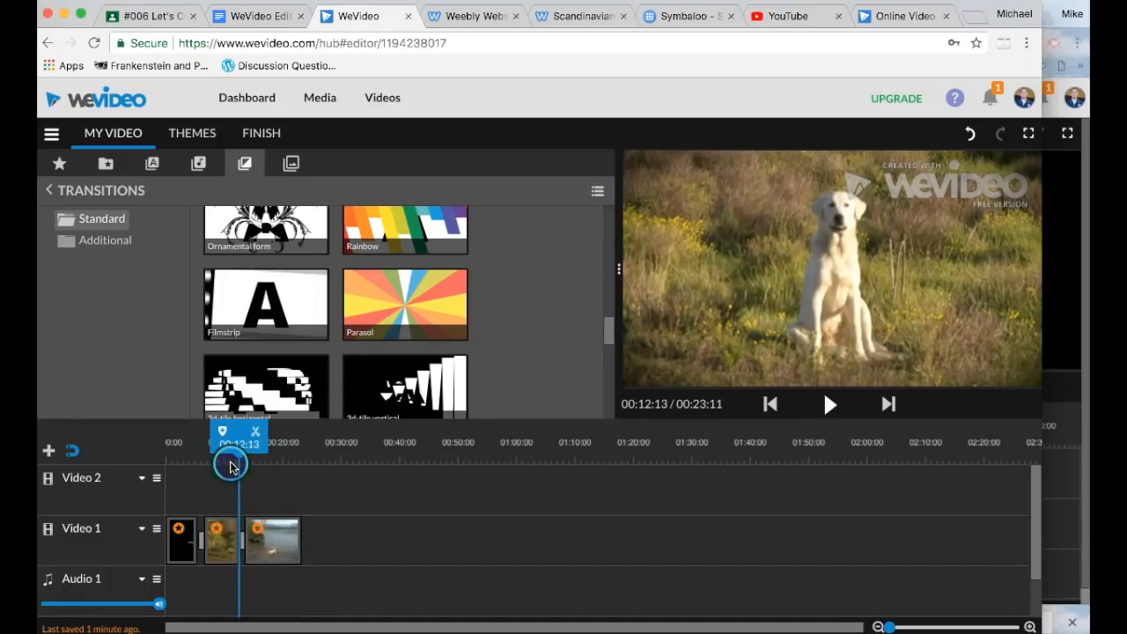
{"action": "left_click_drag", "start_coordinate": [238, 448], "coordinate": [231, 448]}
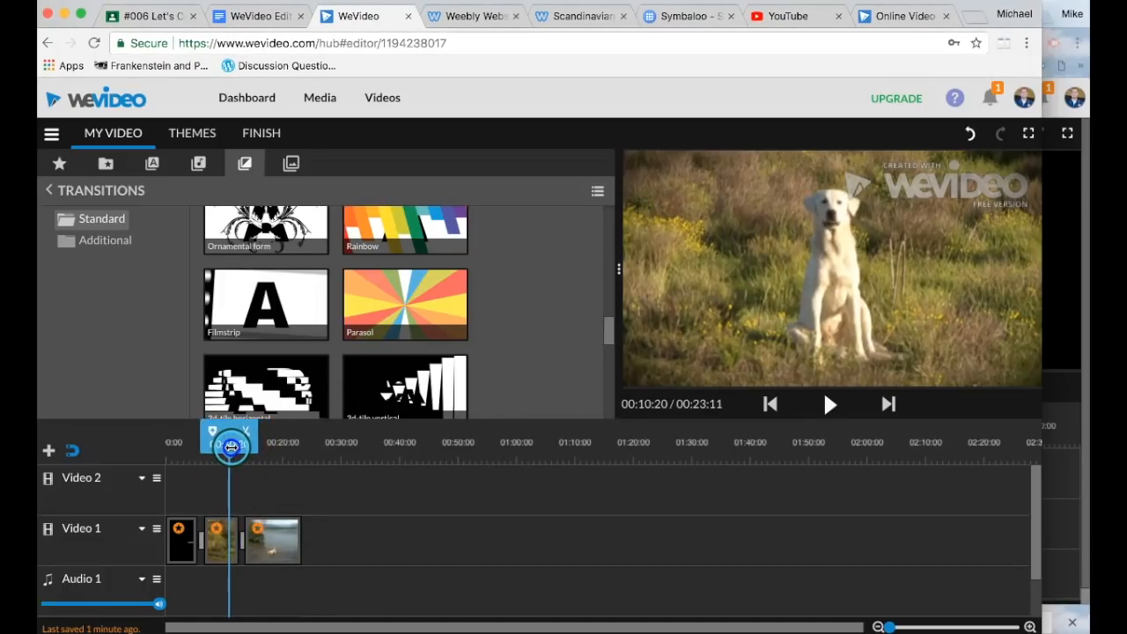
{"action": "key", "text": "space"}
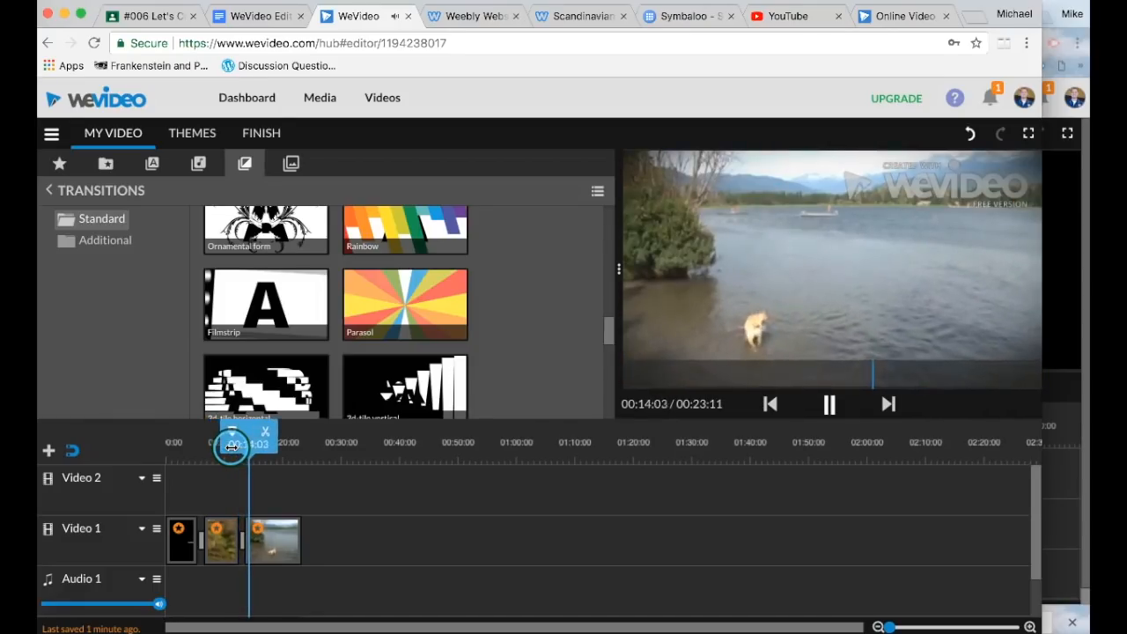
{"action": "key", "text": "space"}
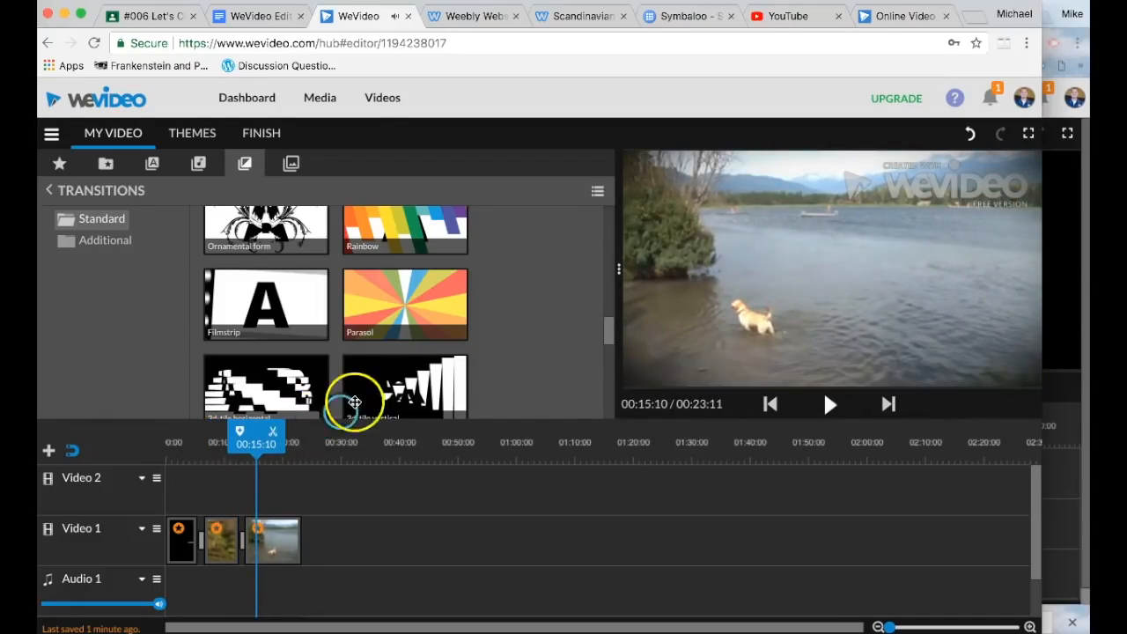
Step: Re-place the Parasol transition at the clip junction, preview it, and highlight the 2-sound-effects requirement
{"action": "left_click", "coordinate": [244, 542]}
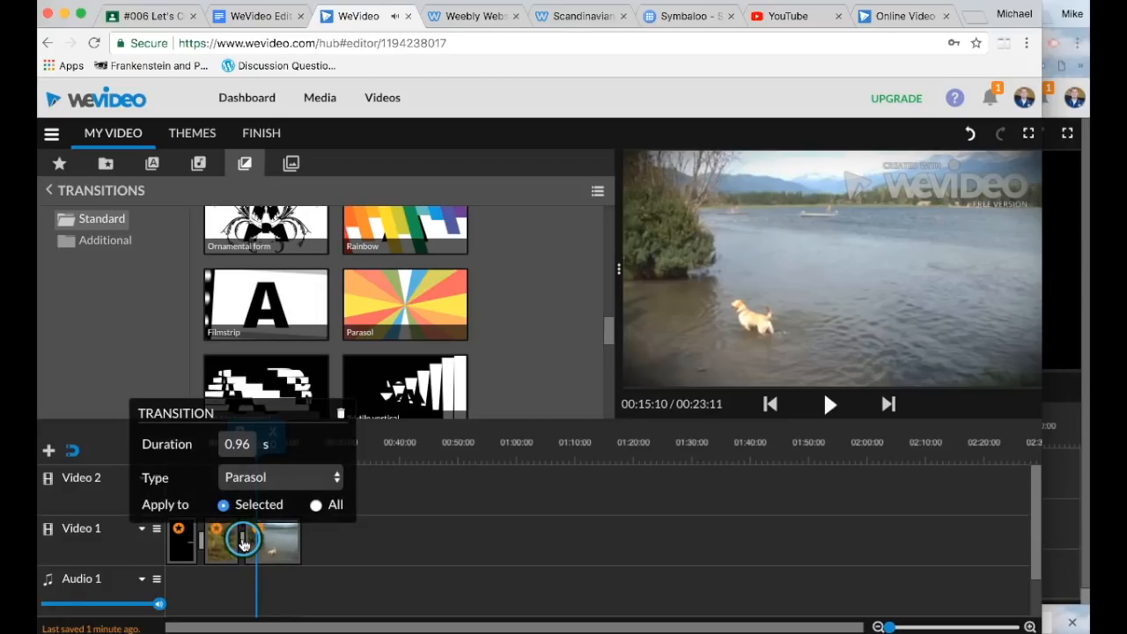
{"action": "left_click_drag", "start_coordinate": [259, 556], "coordinate": [382, 378]}
{"action": "mouse_move", "coordinate": [252, 536]}
{"action": "left_mouse_down"}
{"action": "mouse_move", "coordinate": [238, 546]}
{"action": "mouse_move", "coordinate": [249, 533]}
{"action": "left_mouse_up"}
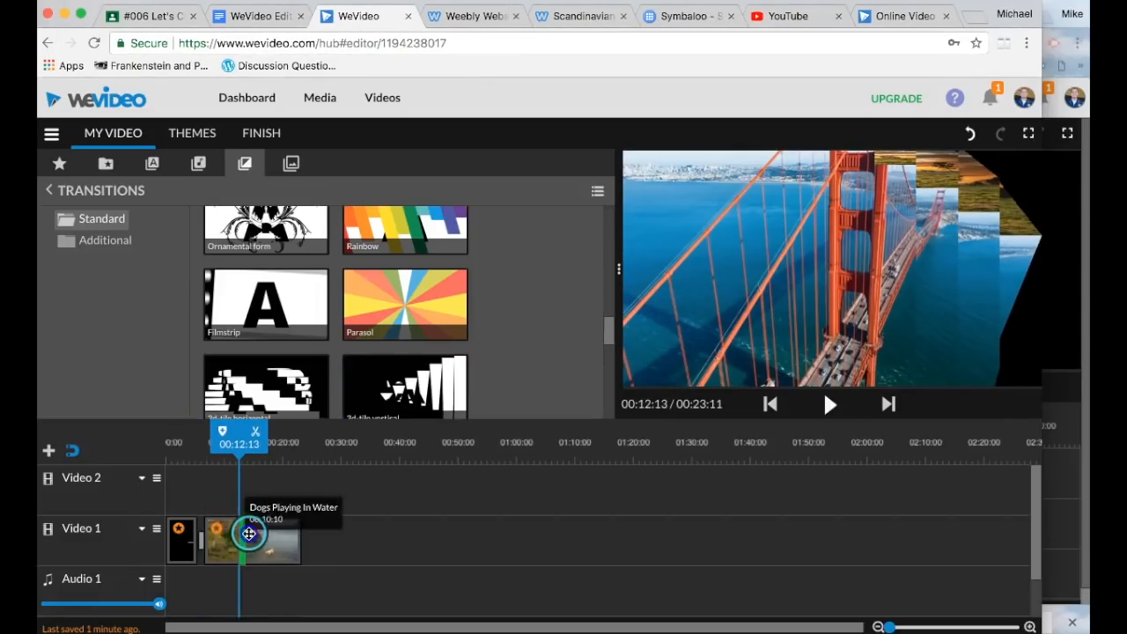
{"action": "left_click", "coordinate": [227, 464]}
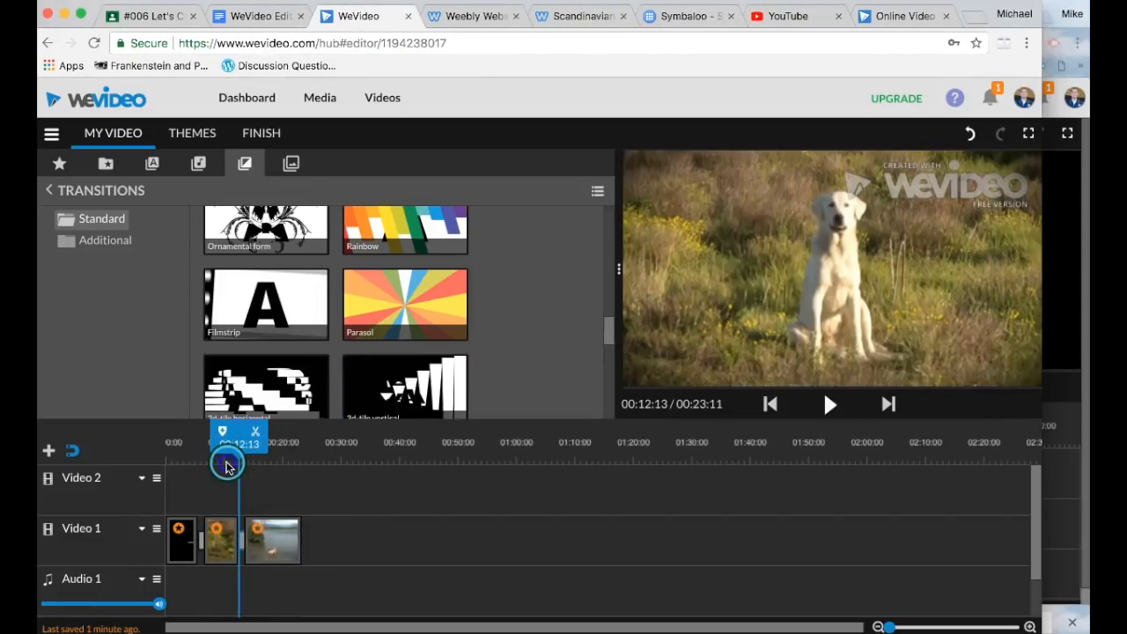
{"action": "left_click_drag", "start_coordinate": [227, 466], "coordinate": [236, 440]}
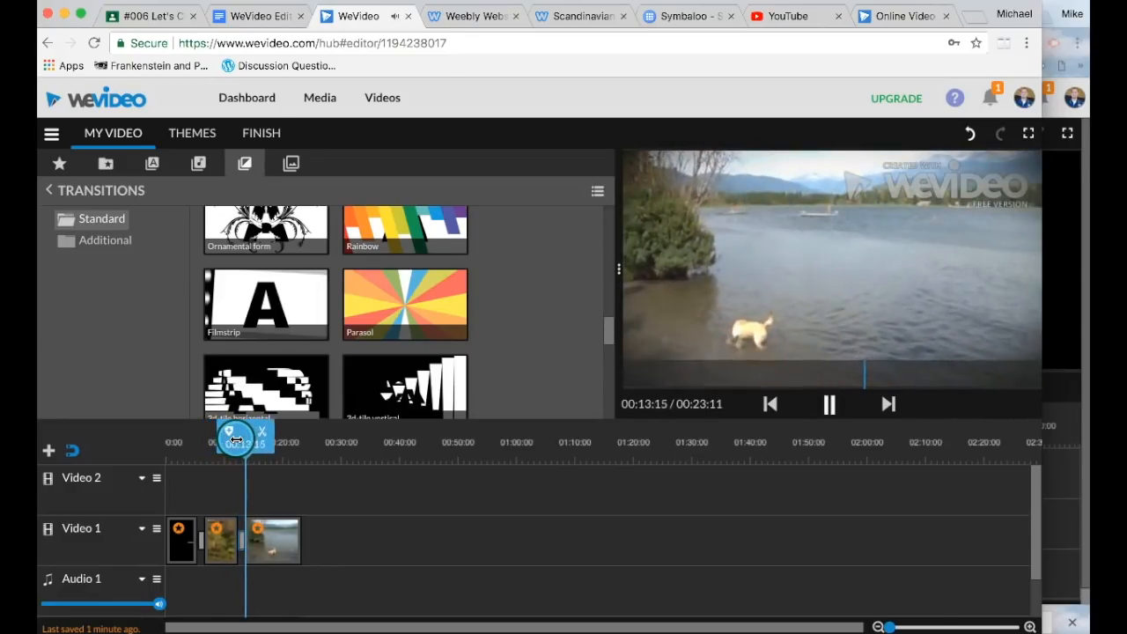
{"action": "key", "text": "space"}
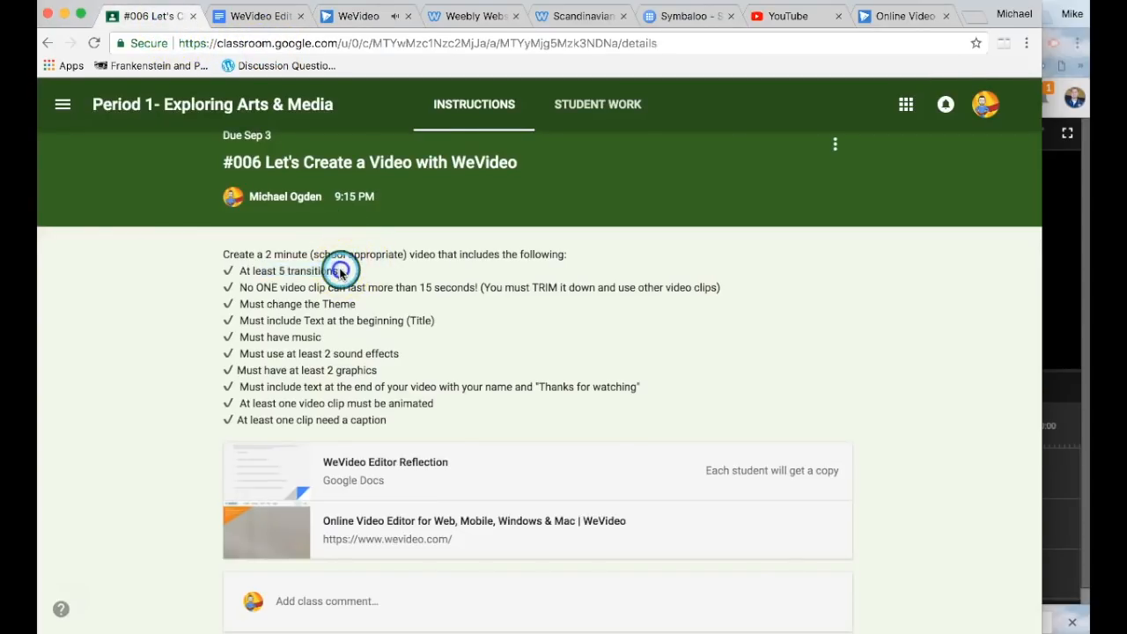
{"action": "left_click_drag", "start_coordinate": [338, 353], "coordinate": [272, 349]}
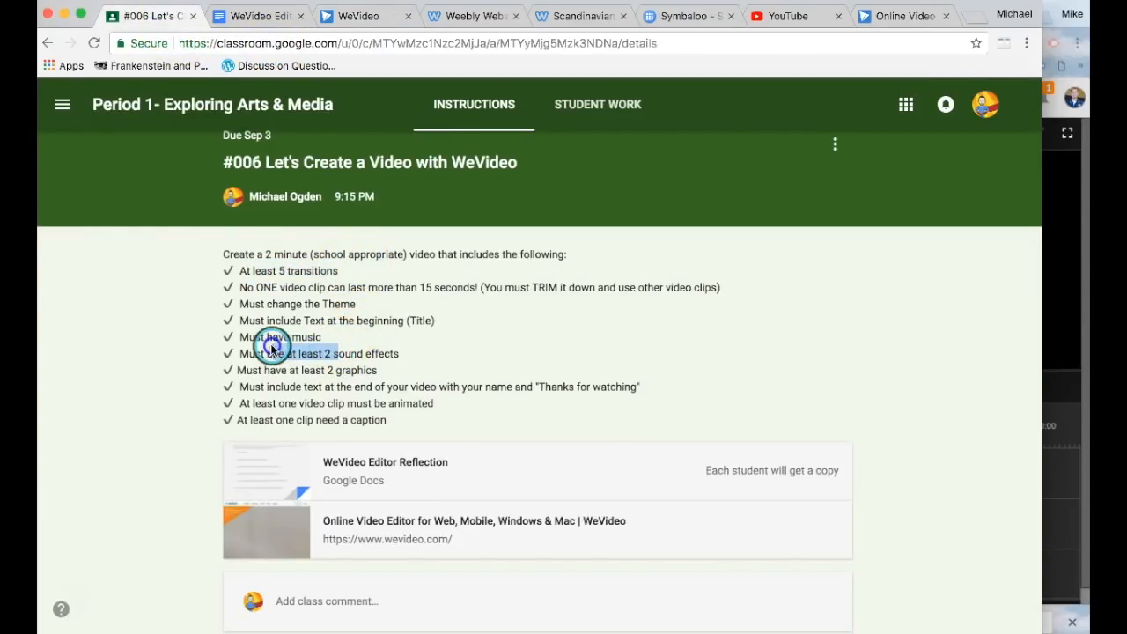
{"action": "left_click", "coordinate": [343, 22]}
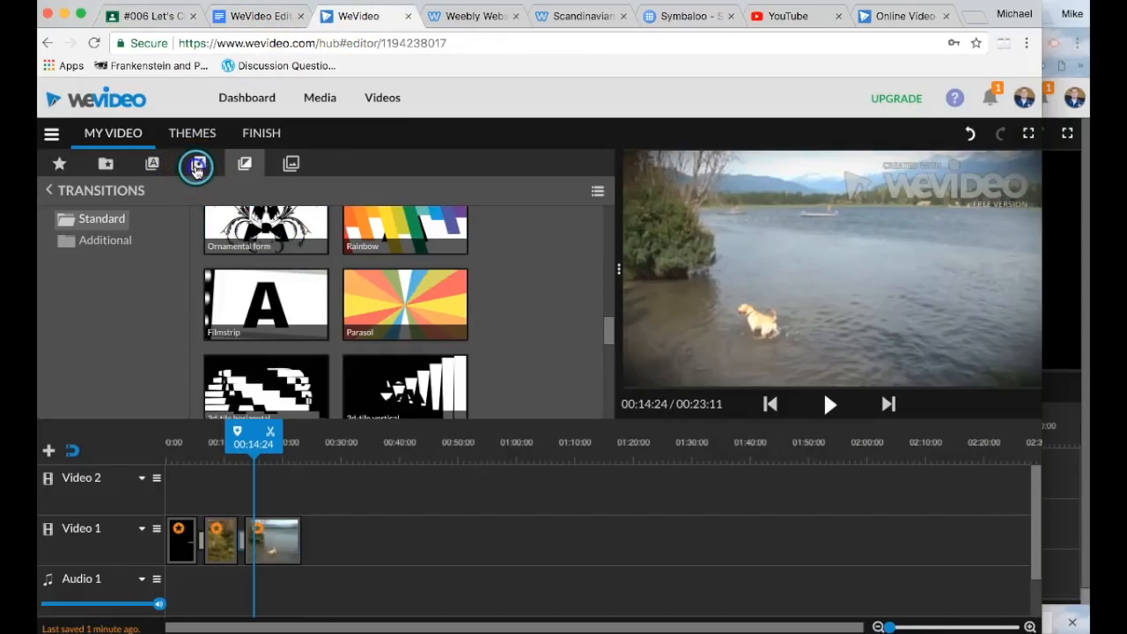
Step: Open the Audio library in list view and go to the Free Music tracks
{"action": "left_click", "coordinate": [197, 169]}
{"action": "scroll", "coordinate": [262, 286], "scroll_direction": "down", "scroll_amount": 3}
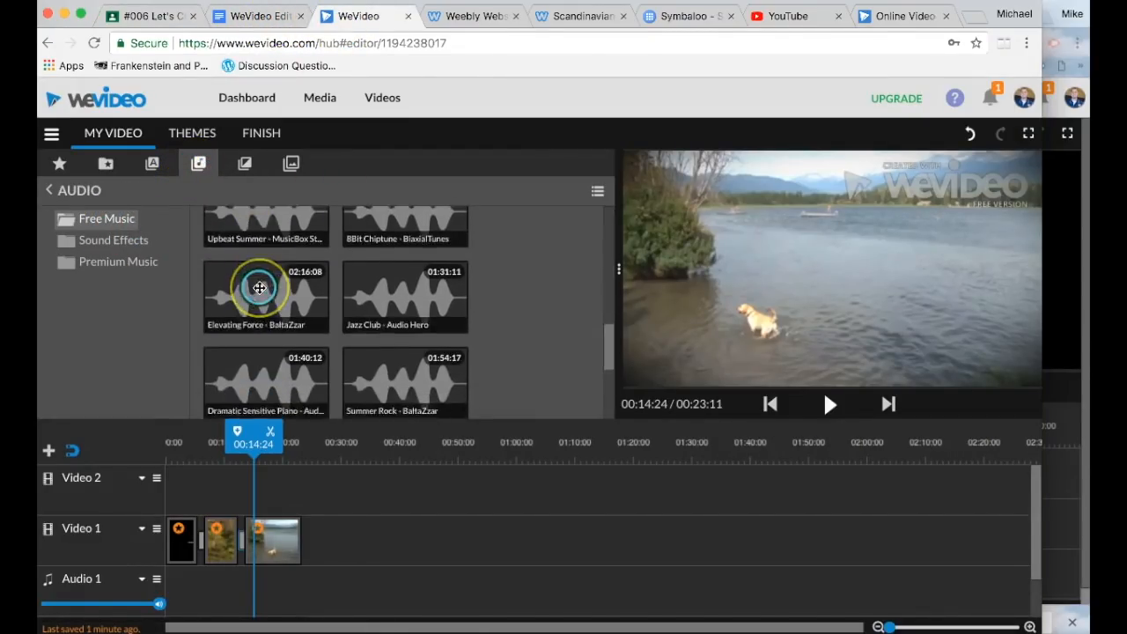
{"action": "scroll", "coordinate": [259, 288], "scroll_direction": "down", "scroll_amount": 5}
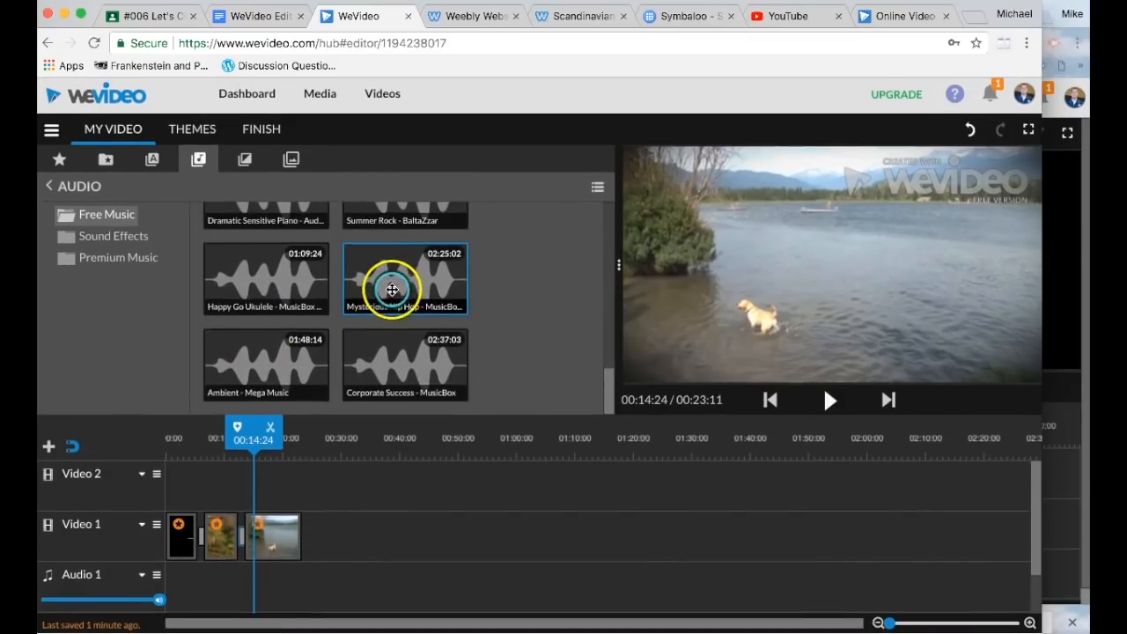
{"action": "left_click", "coordinate": [592, 189]}
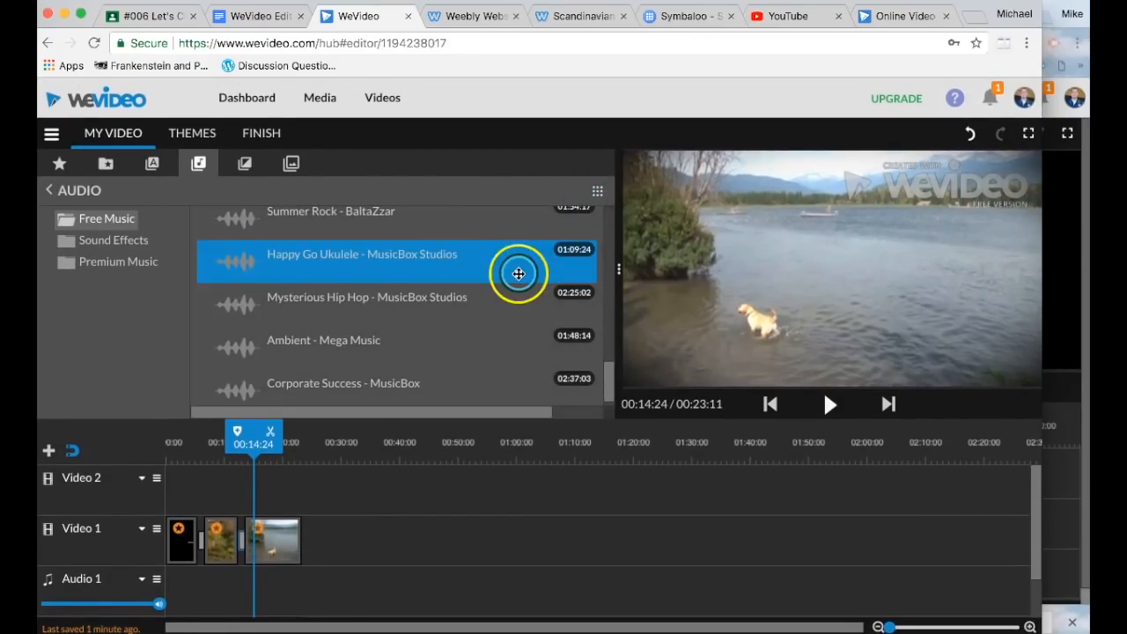
{"action": "scroll", "coordinate": [518, 274], "scroll_direction": "down", "scroll_amount": 1}
{"action": "scroll", "coordinate": [518, 273], "scroll_direction": "up", "scroll_amount": 10}
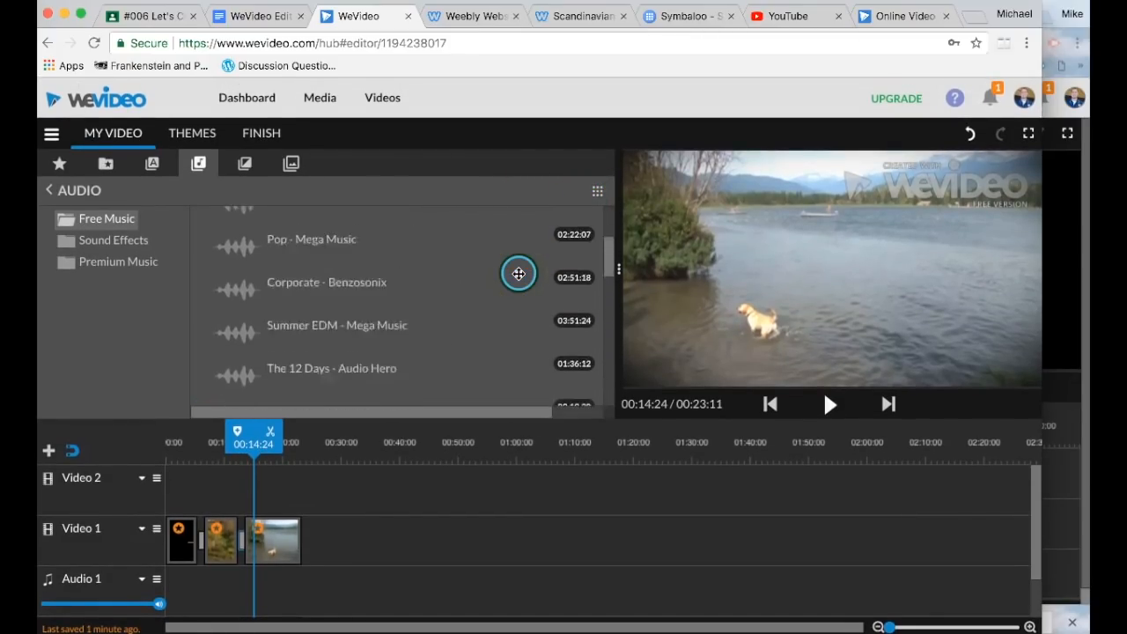
{"action": "left_click", "coordinate": [134, 248]}
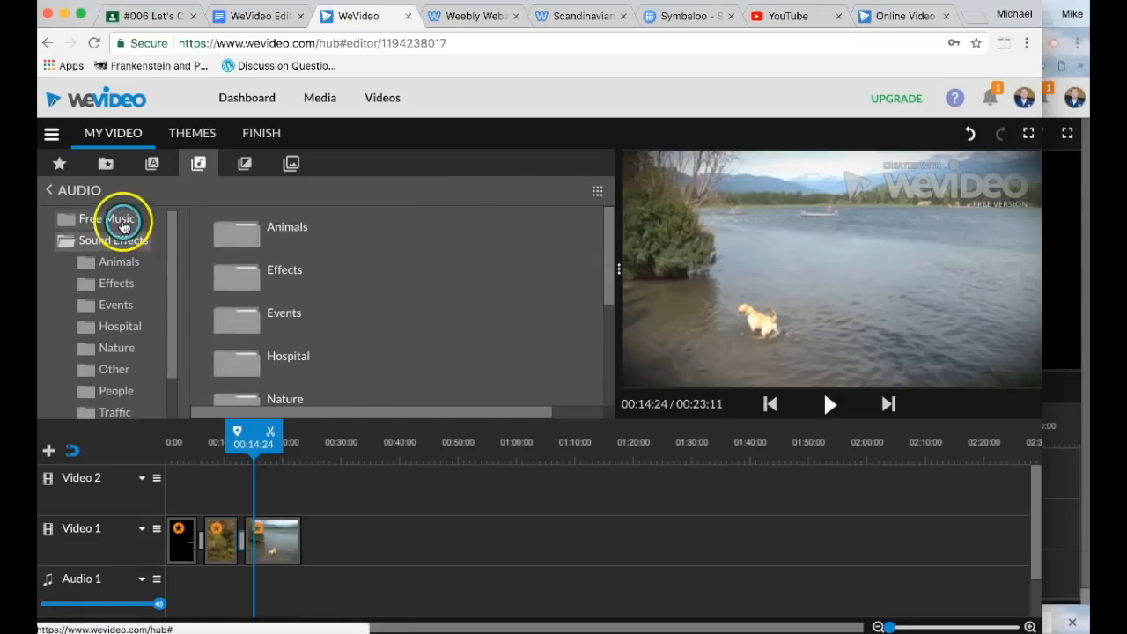
{"action": "left_click", "coordinate": [123, 222]}
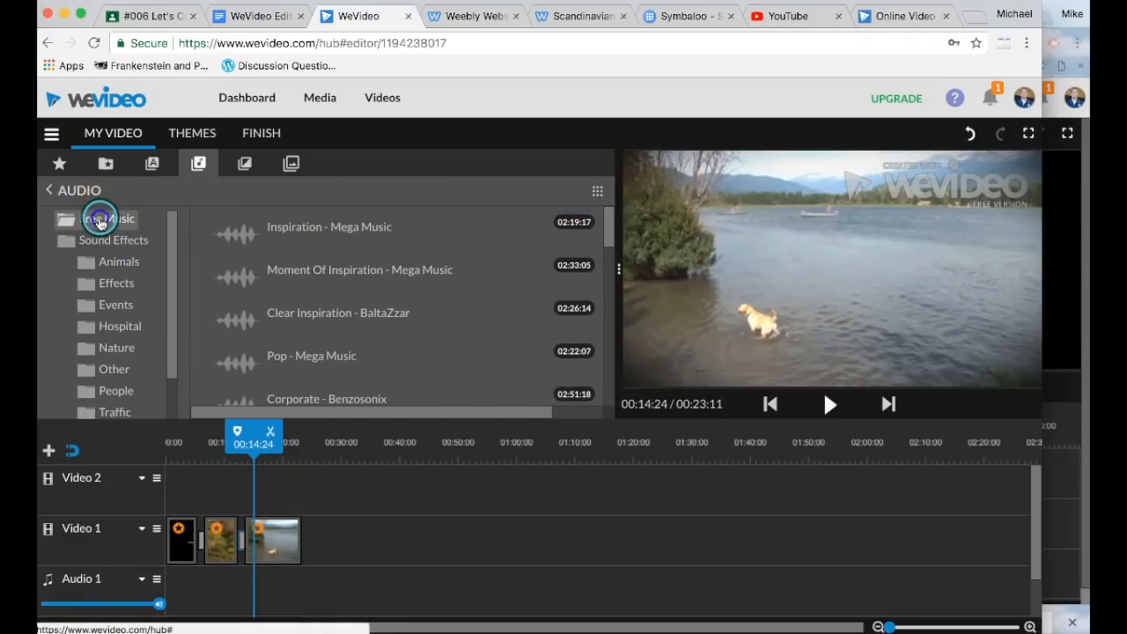
Step: Preview Ambient - Mega Music, Corporate Success and Mysterious Hip Hop, ending on Happy Go Ukulele
{"action": "scroll", "coordinate": [372, 261], "scroll_direction": "down", "scroll_amount": 3}
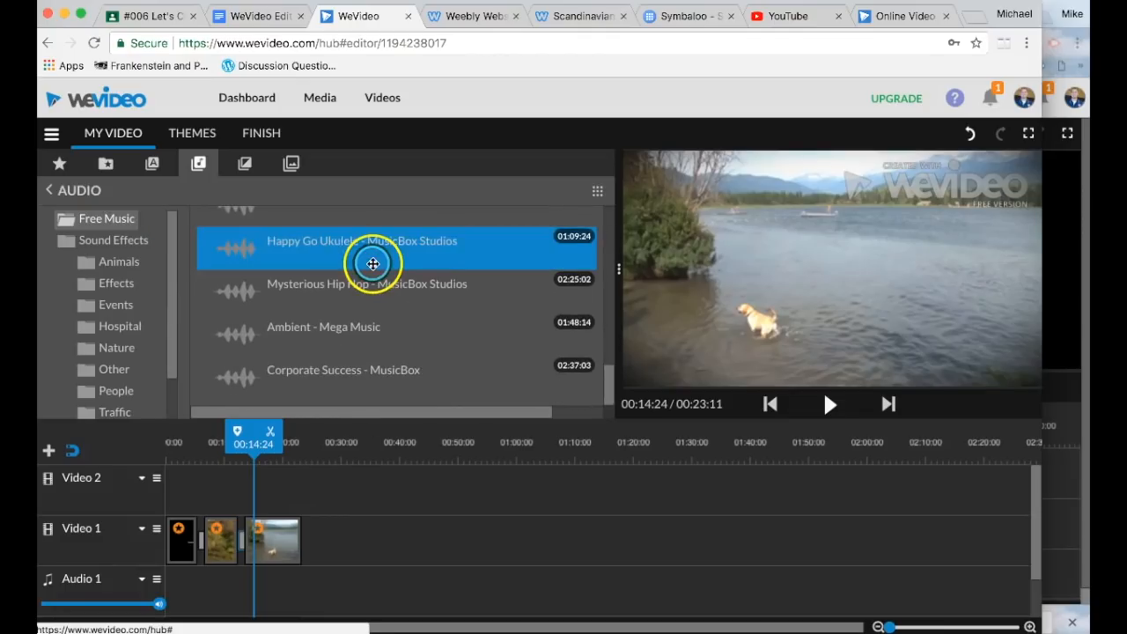
{"action": "left_click", "coordinate": [309, 331]}
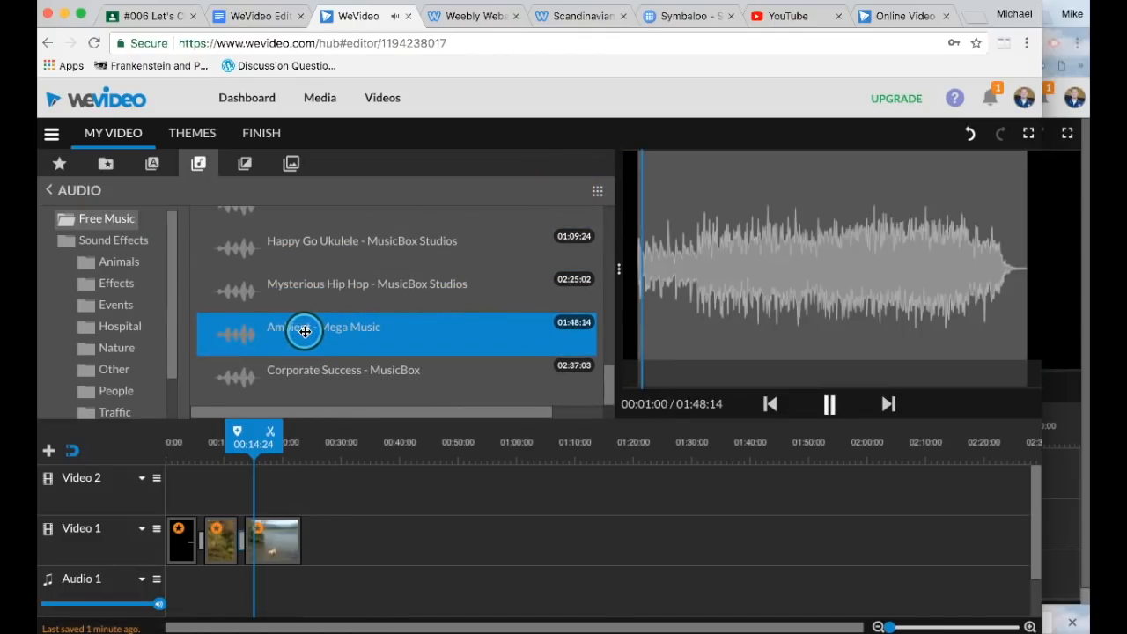
{"action": "left_click", "coordinate": [304, 366]}
{"action": "left_click", "coordinate": [308, 290]}
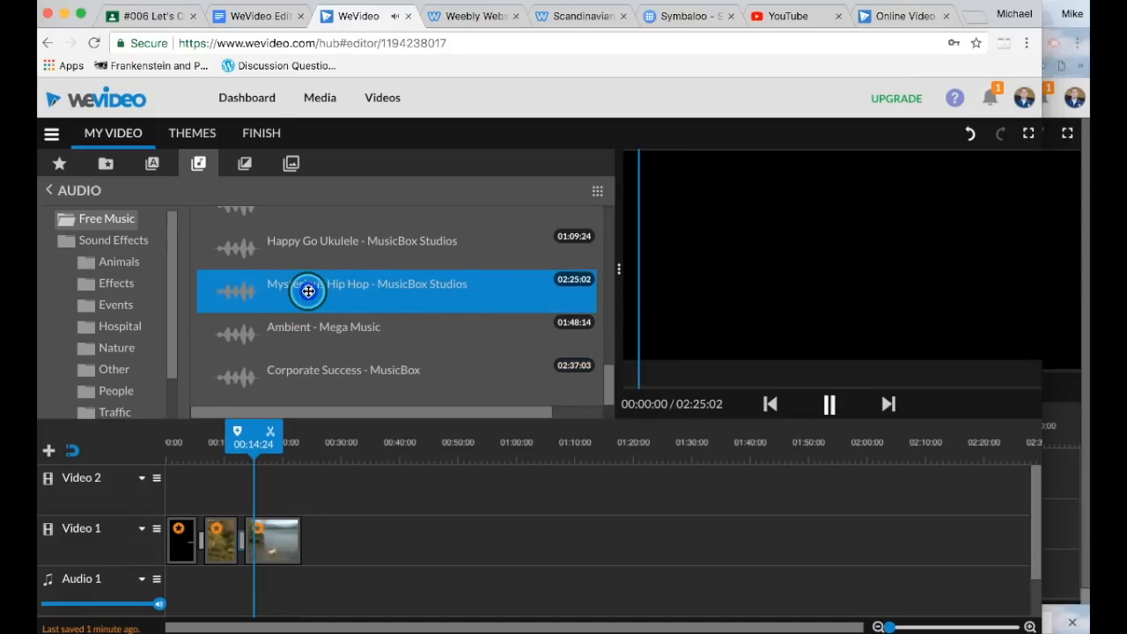
{"action": "scroll", "coordinate": [308, 290], "scroll_direction": "up", "scroll_amount": 2}
{"action": "left_click", "coordinate": [308, 315]}
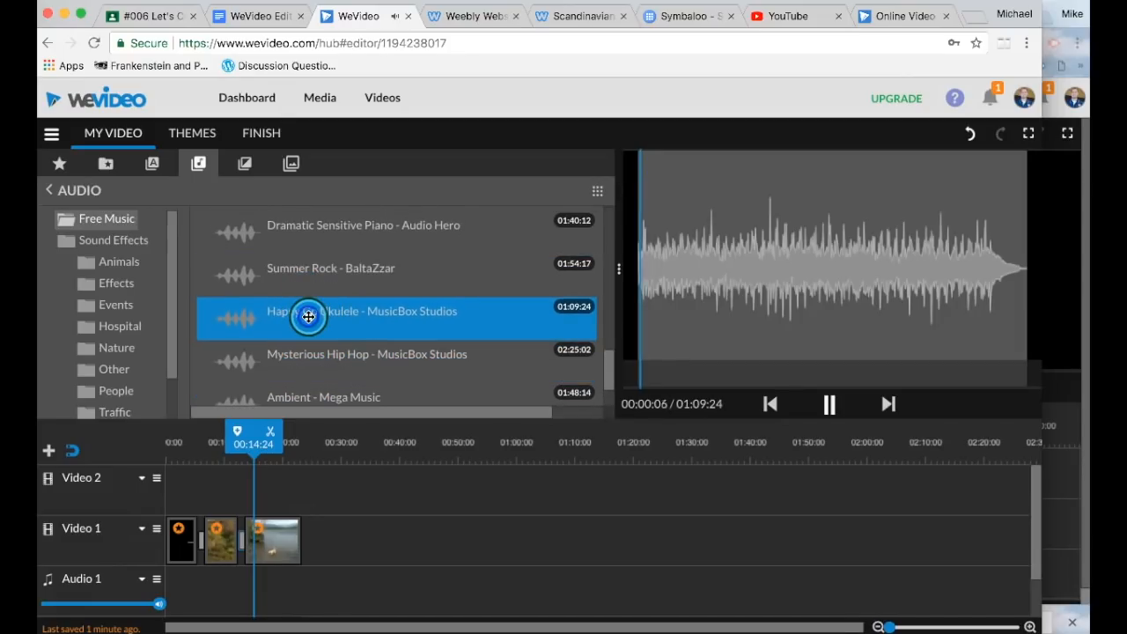
{"action": "scroll", "coordinate": [316, 319], "scroll_direction": "down", "scroll_amount": 2}
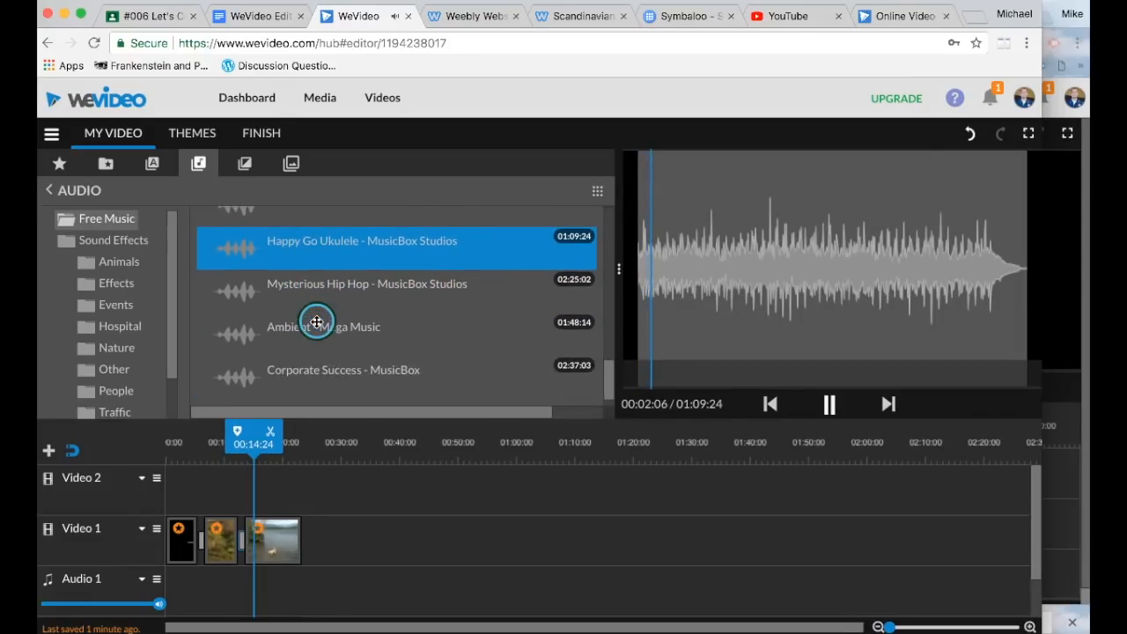
Step: Put Happy Go Ukulele on Audio 1, delete the theme music clip, and play from the start
{"action": "left_click_drag", "start_coordinate": [329, 254], "coordinate": [185, 588]}
{"action": "left_click", "coordinate": [241, 595]}
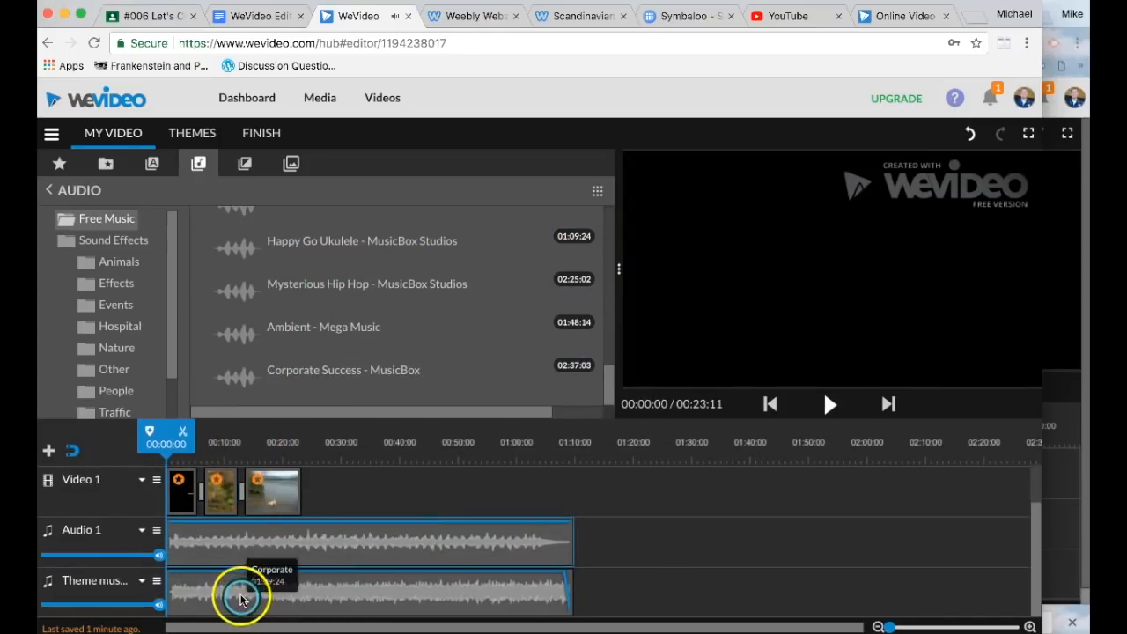
{"action": "left_click", "coordinate": [210, 561]}
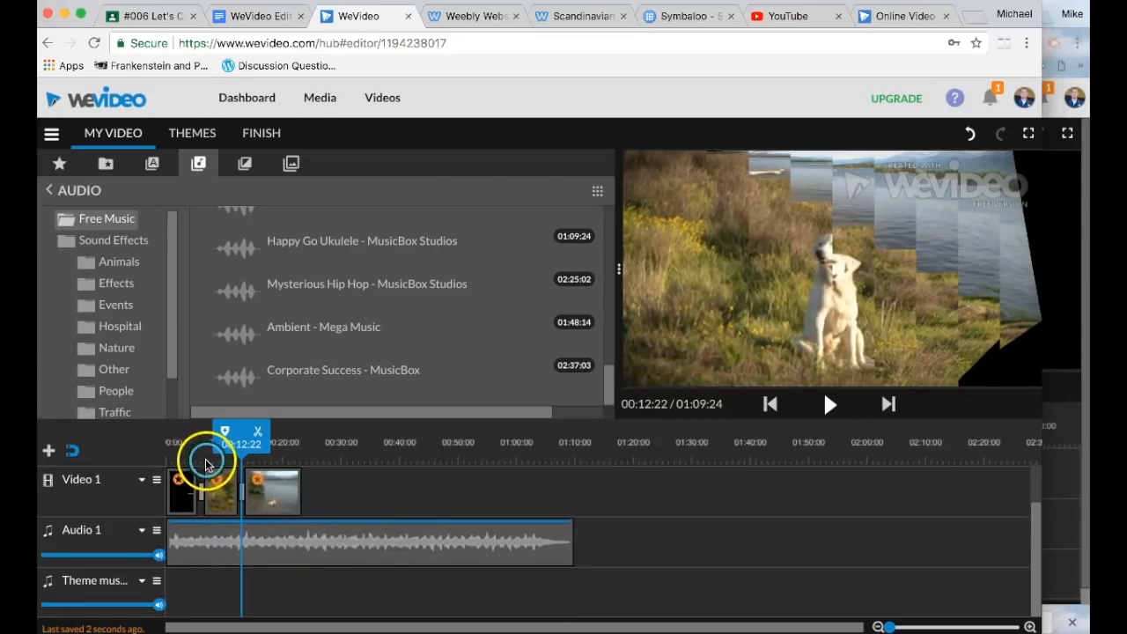
{"action": "left_click_drag", "start_coordinate": [226, 433], "coordinate": [143, 443]}
{"action": "key", "text": "space"}
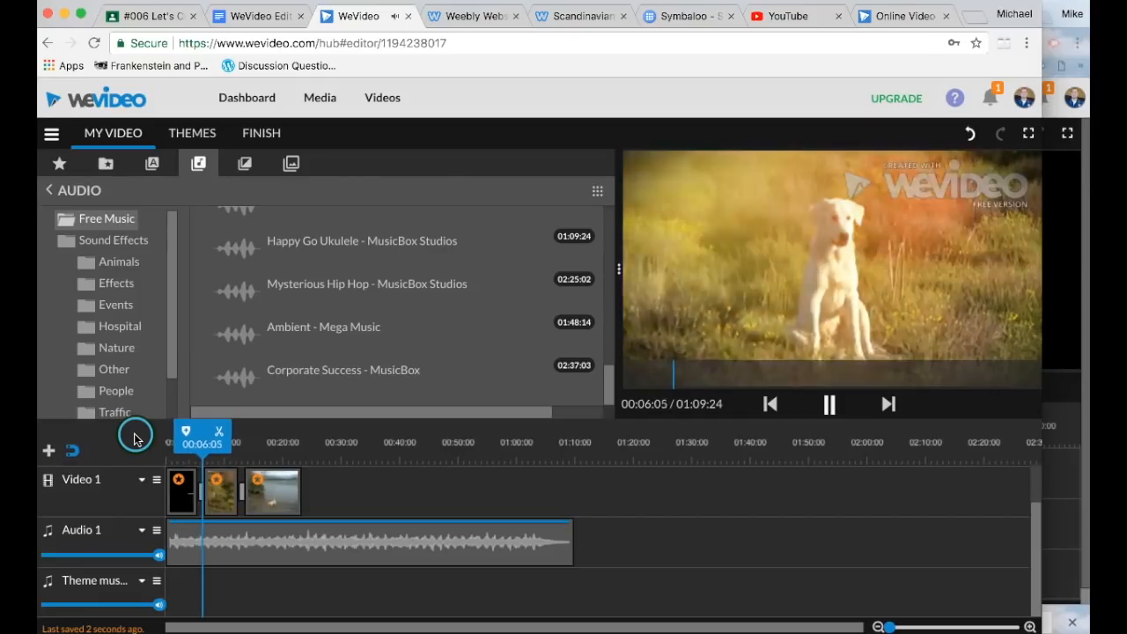
{"action": "key", "text": "space"}
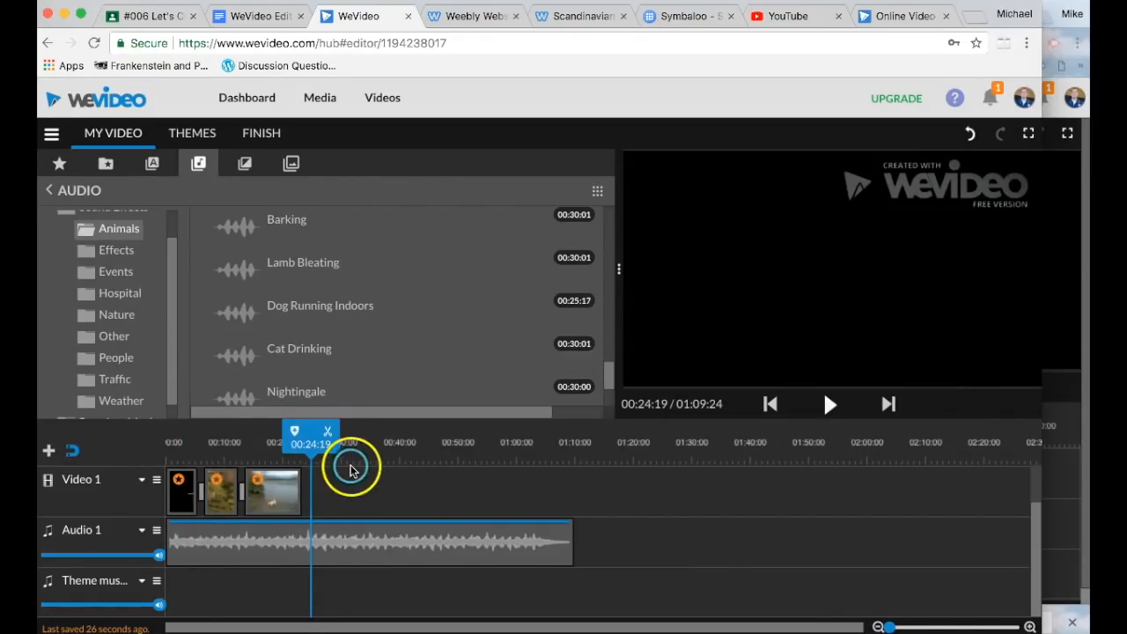
{"action": "mouse_move", "coordinate": [352, 463]}
{"action": "left_mouse_down"}
{"action": "mouse_move", "coordinate": [329, 435]}
{"action": "mouse_move", "coordinate": [316, 440]}
{"action": "left_mouse_up"}
Step: In the Classroom assignment, clear old highlights and highlight the 2-graphics requirement
{"action": "left_click", "coordinate": [152, 18]}
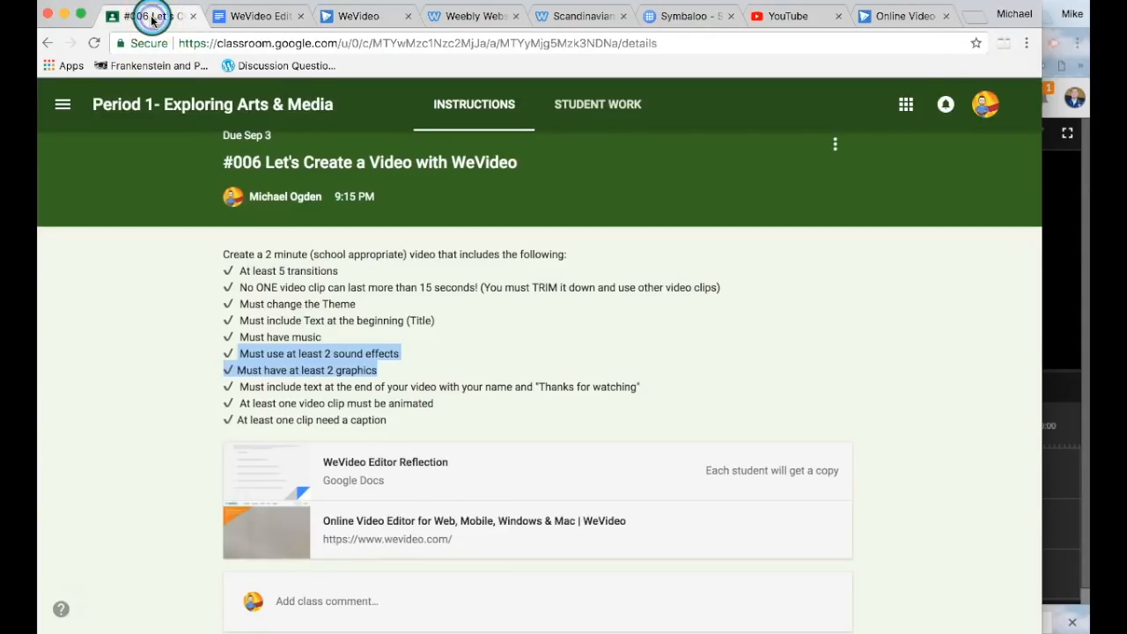
{"action": "left_click", "coordinate": [337, 319]}
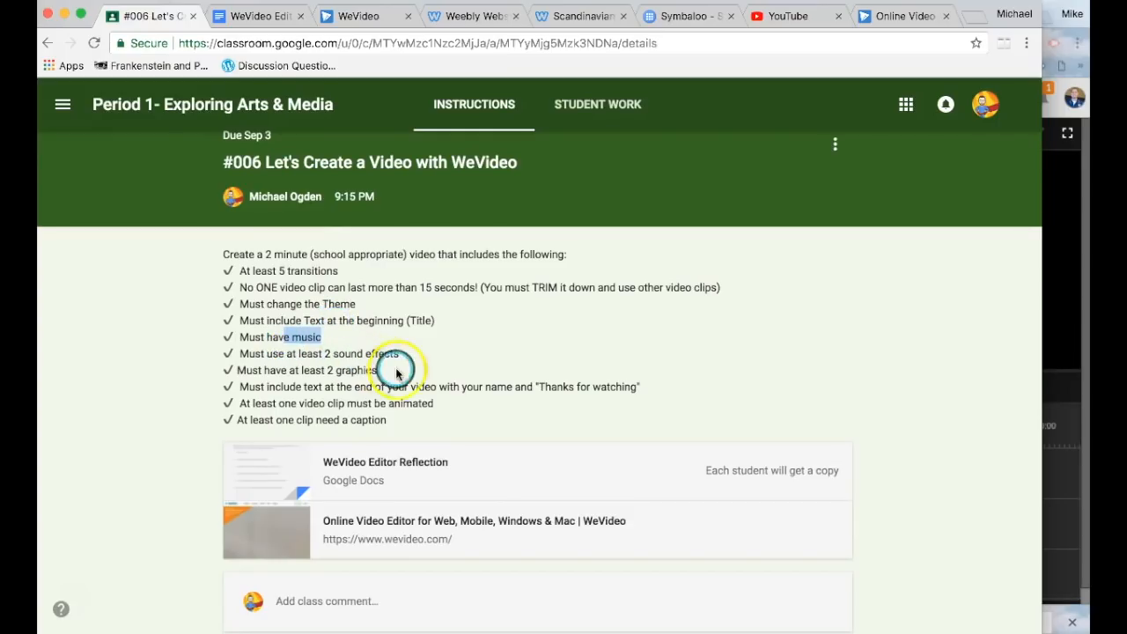
{"action": "left_click_drag", "start_coordinate": [399, 375], "coordinate": [257, 376]}
{"action": "left_click", "coordinate": [352, 18]}
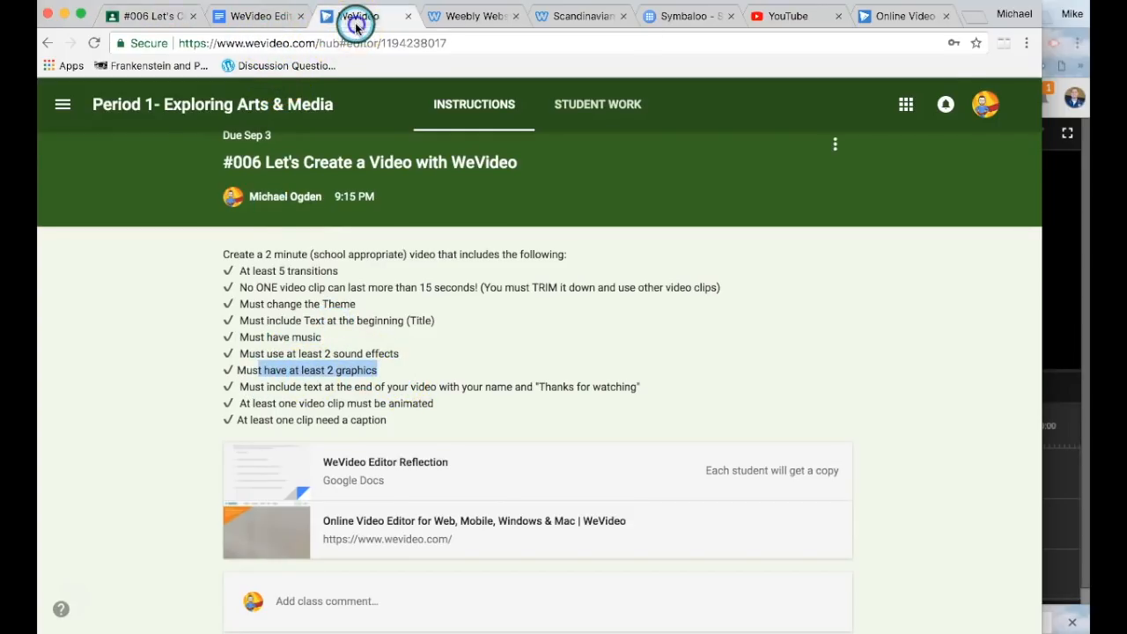
Step: Open the Graphics library and browse through Solids and Overlays to the Frames category
{"action": "left_click", "coordinate": [297, 165]}
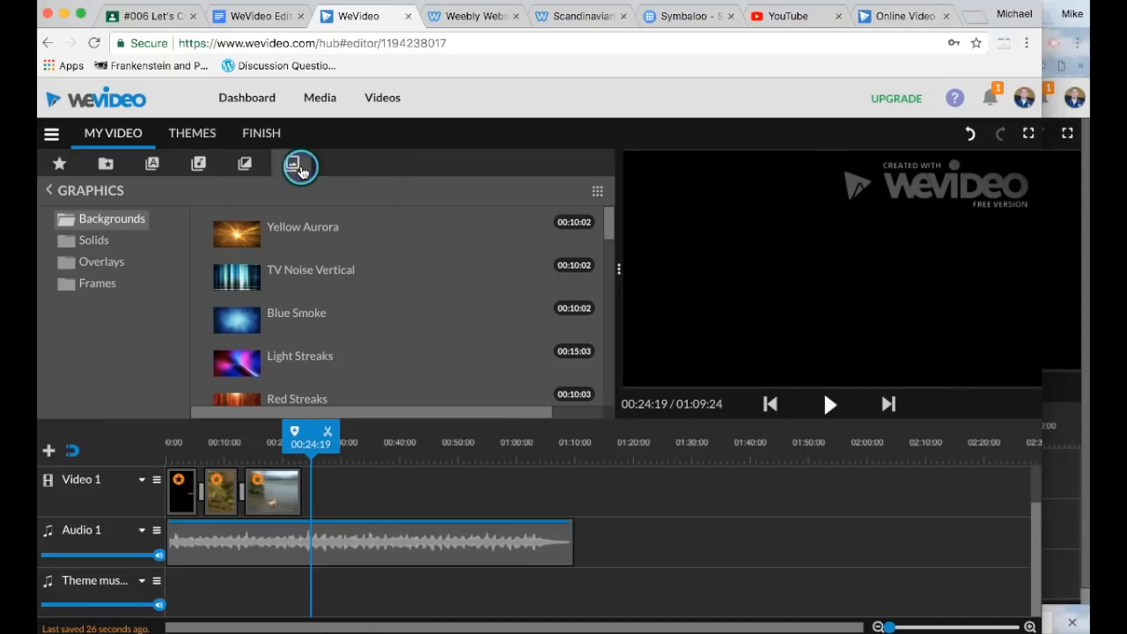
{"action": "left_click", "coordinate": [110, 242]}
{"action": "left_click", "coordinate": [112, 261]}
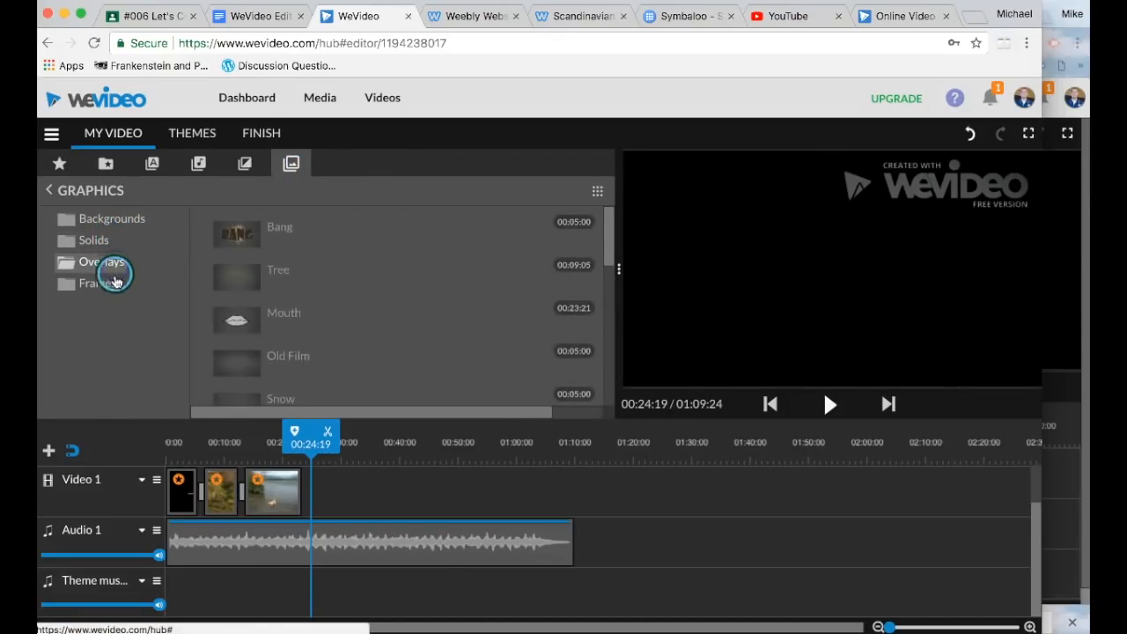
{"action": "left_click", "coordinate": [113, 283]}
{"action": "scroll", "coordinate": [284, 292], "scroll_direction": "down", "scroll_amount": 3}
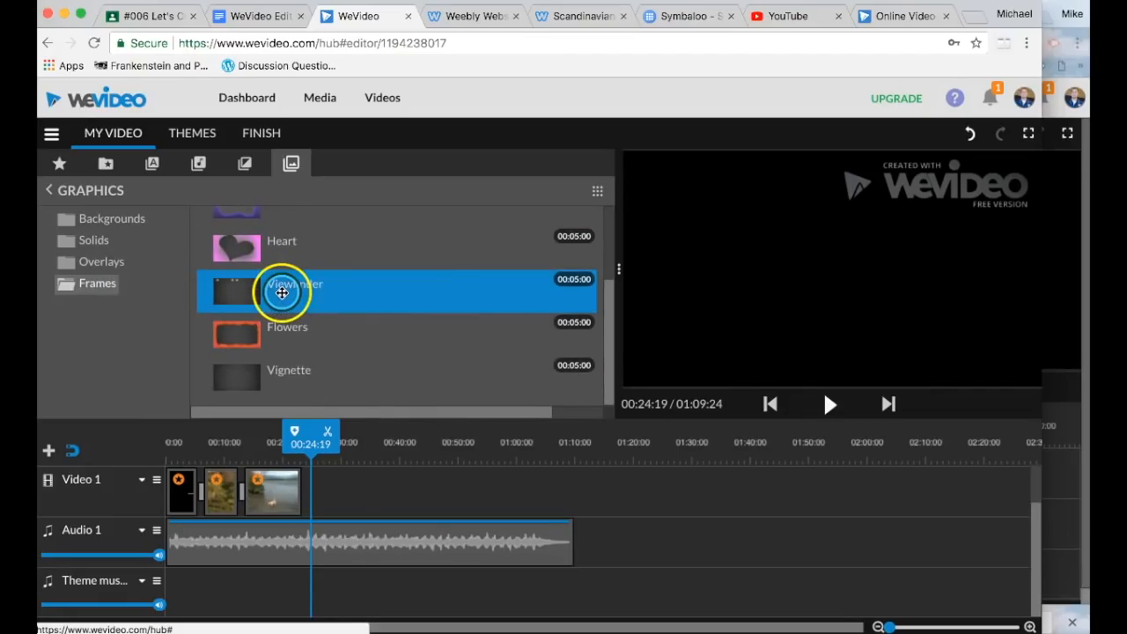
{"action": "scroll", "coordinate": [247, 300], "scroll_direction": "up", "scroll_amount": 2}
Step: Place the Heart frame on Video 2 over the lake clip and preview it
{"action": "left_click_drag", "start_coordinate": [246, 299], "coordinate": [306, 450]}
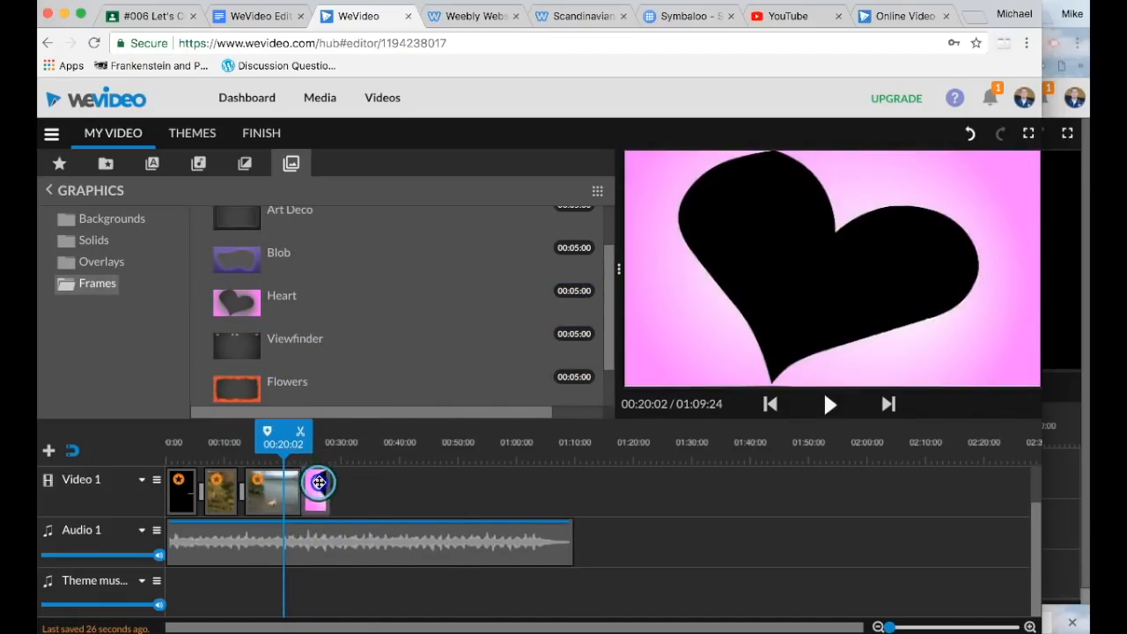
{"action": "scroll", "coordinate": [336, 508], "scroll_direction": "up", "scroll_amount": 2}
{"action": "left_click_drag", "start_coordinate": [271, 313], "coordinate": [213, 379]}
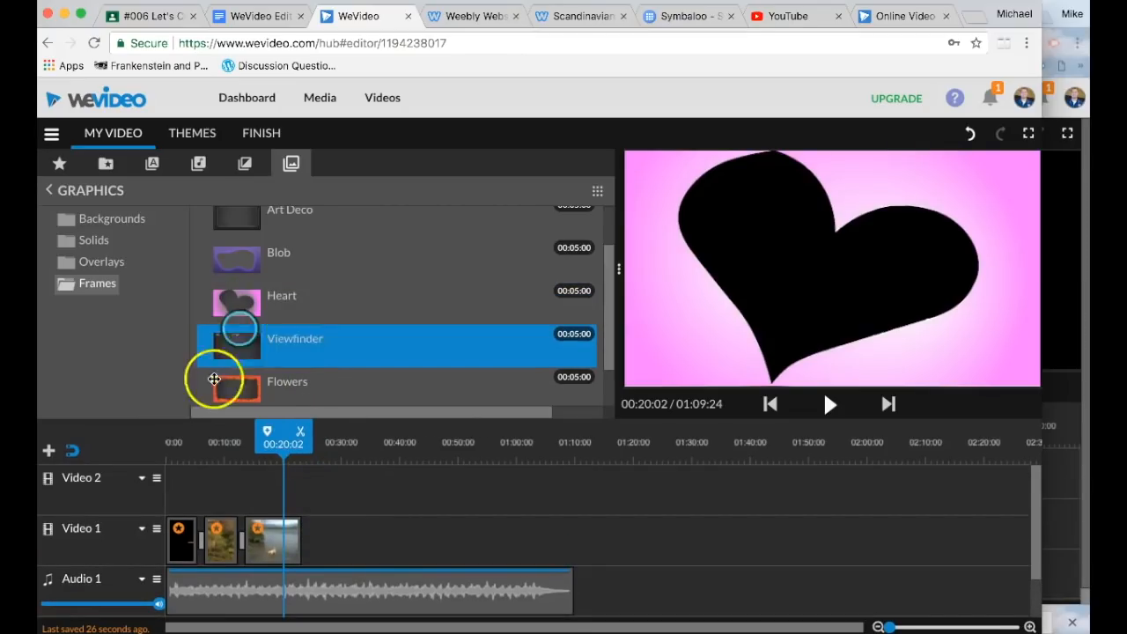
{"action": "left_click_drag", "start_coordinate": [231, 292], "coordinate": [257, 480]}
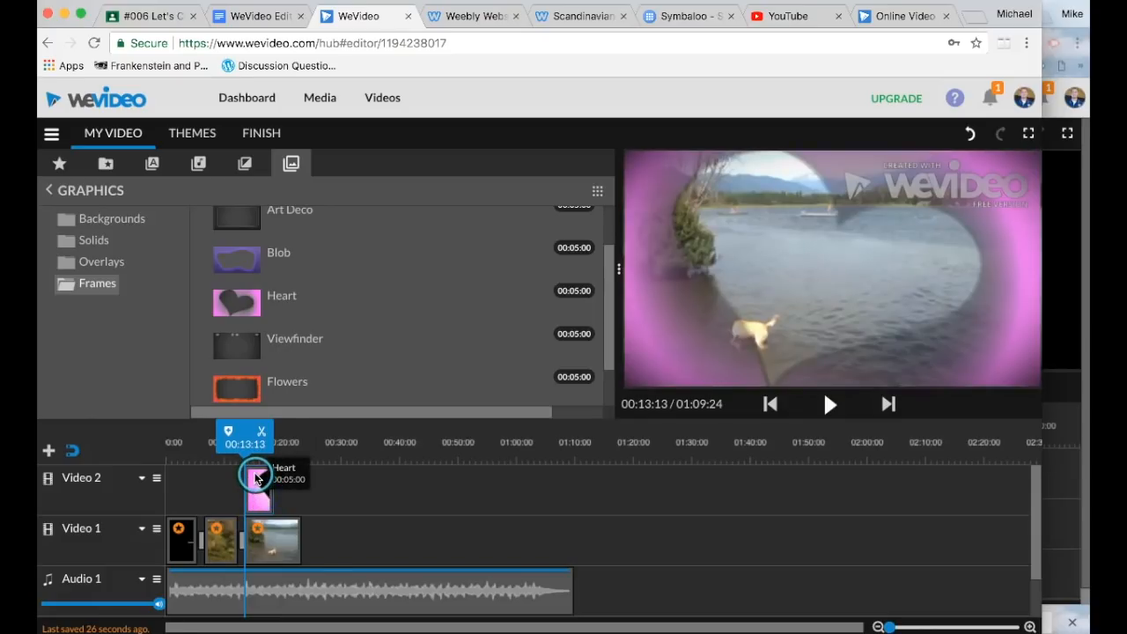
{"action": "key", "text": "space"}
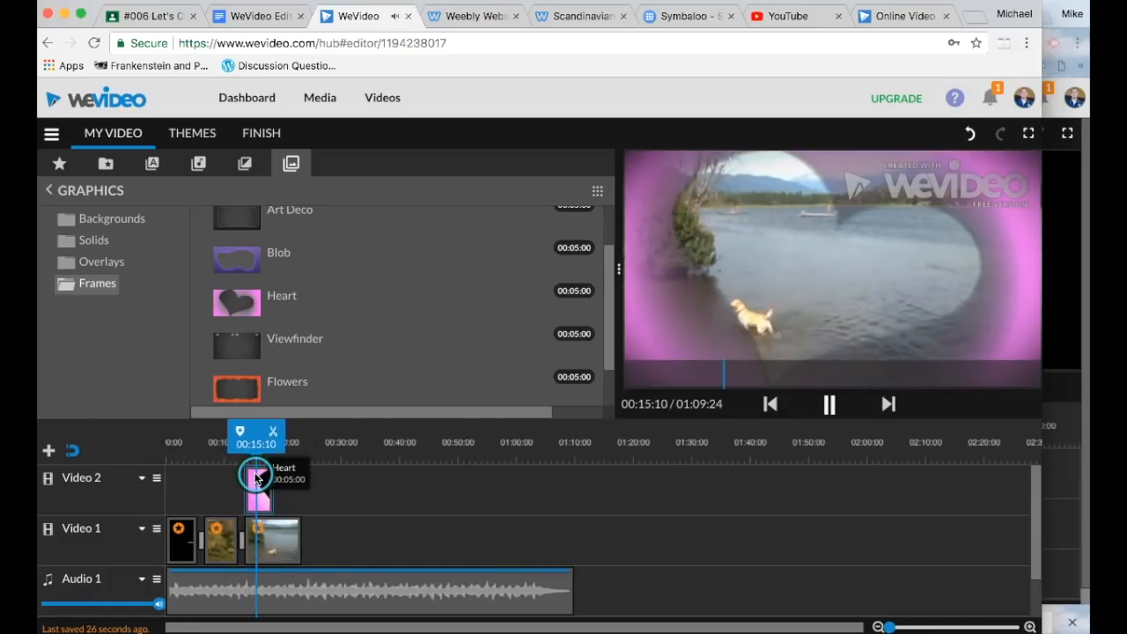
{"action": "key", "text": "space"}
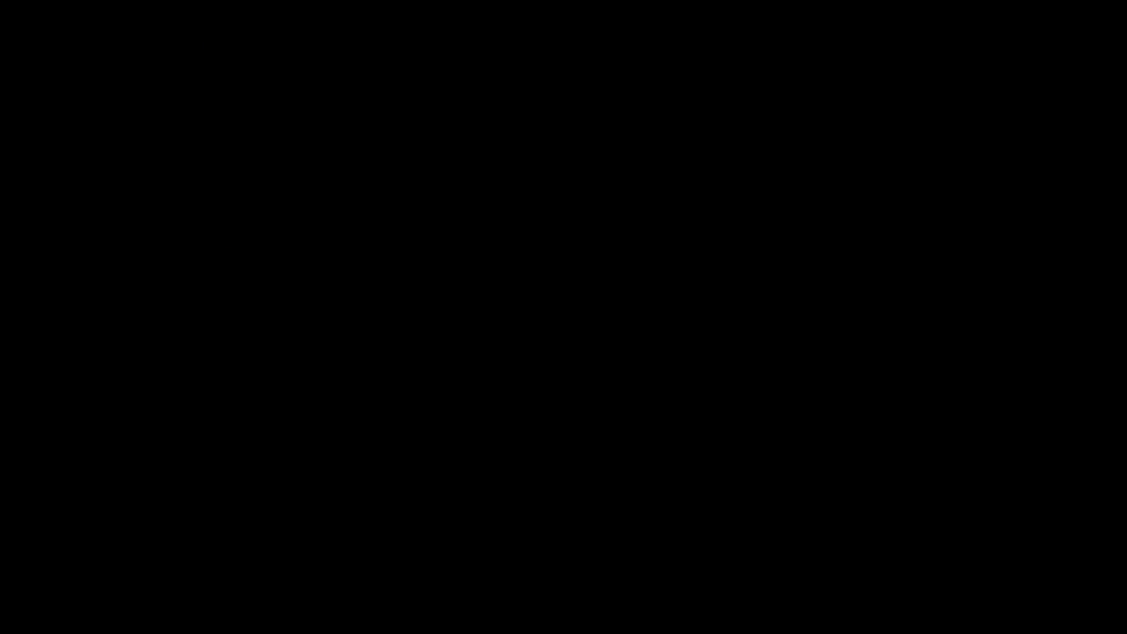